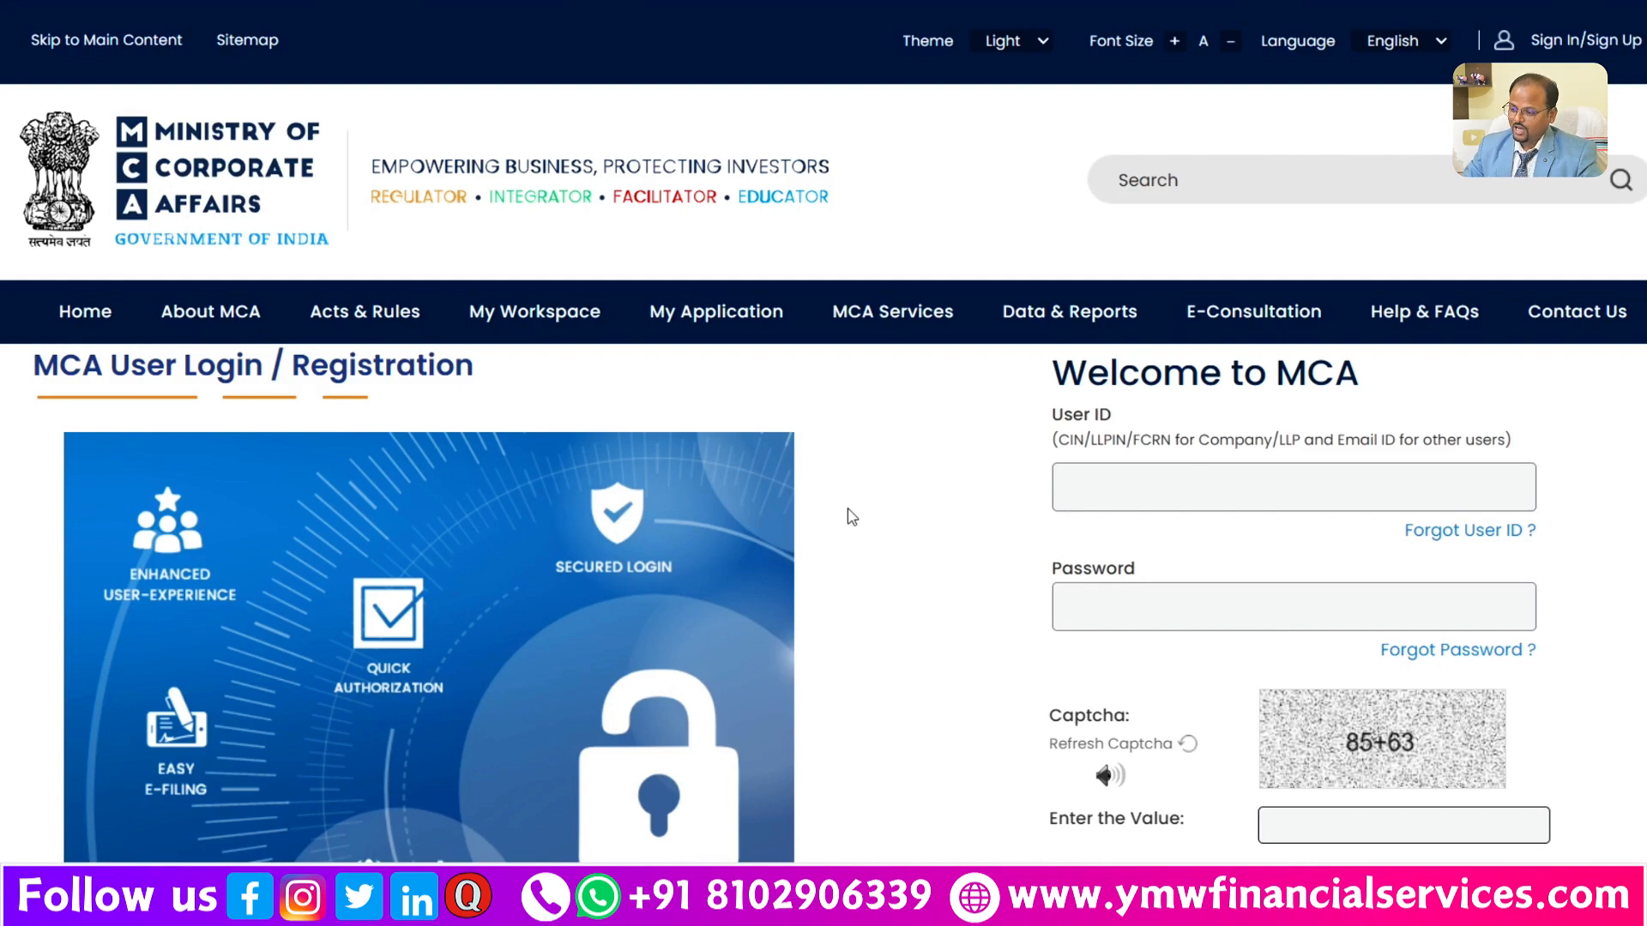
Step: Open the new user registration form from the MCA login page
{"action": "scroll", "coordinate": [1158, 412], "scroll_direction": "down", "scroll_amount": 5}
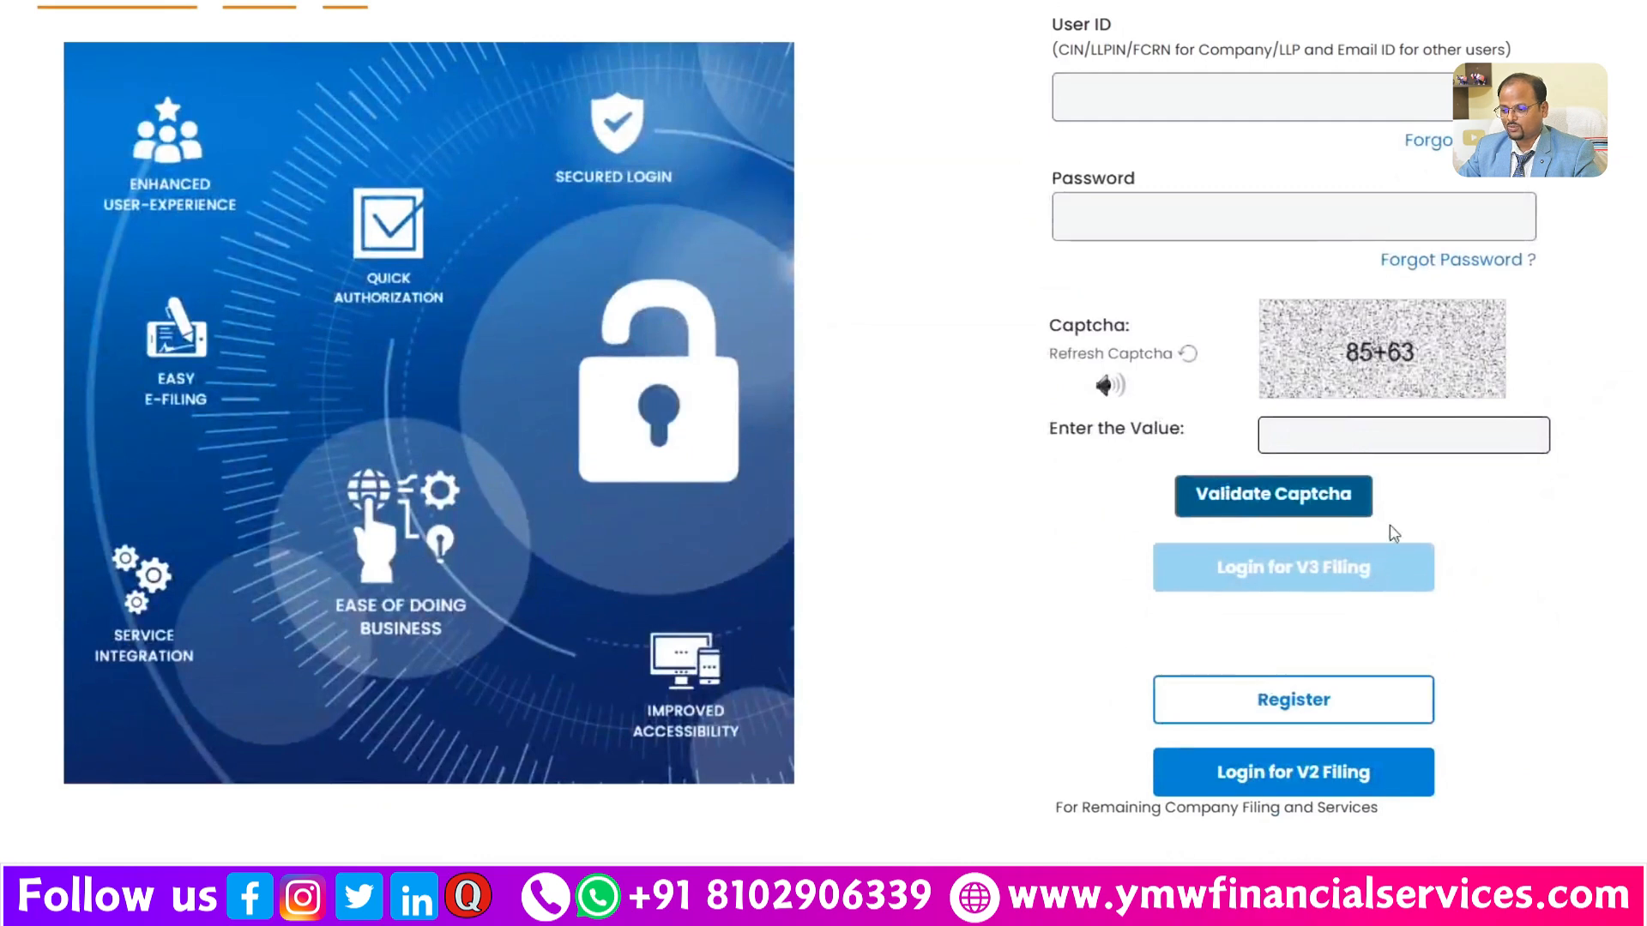
{"action": "left_click", "coordinate": [1338, 707]}
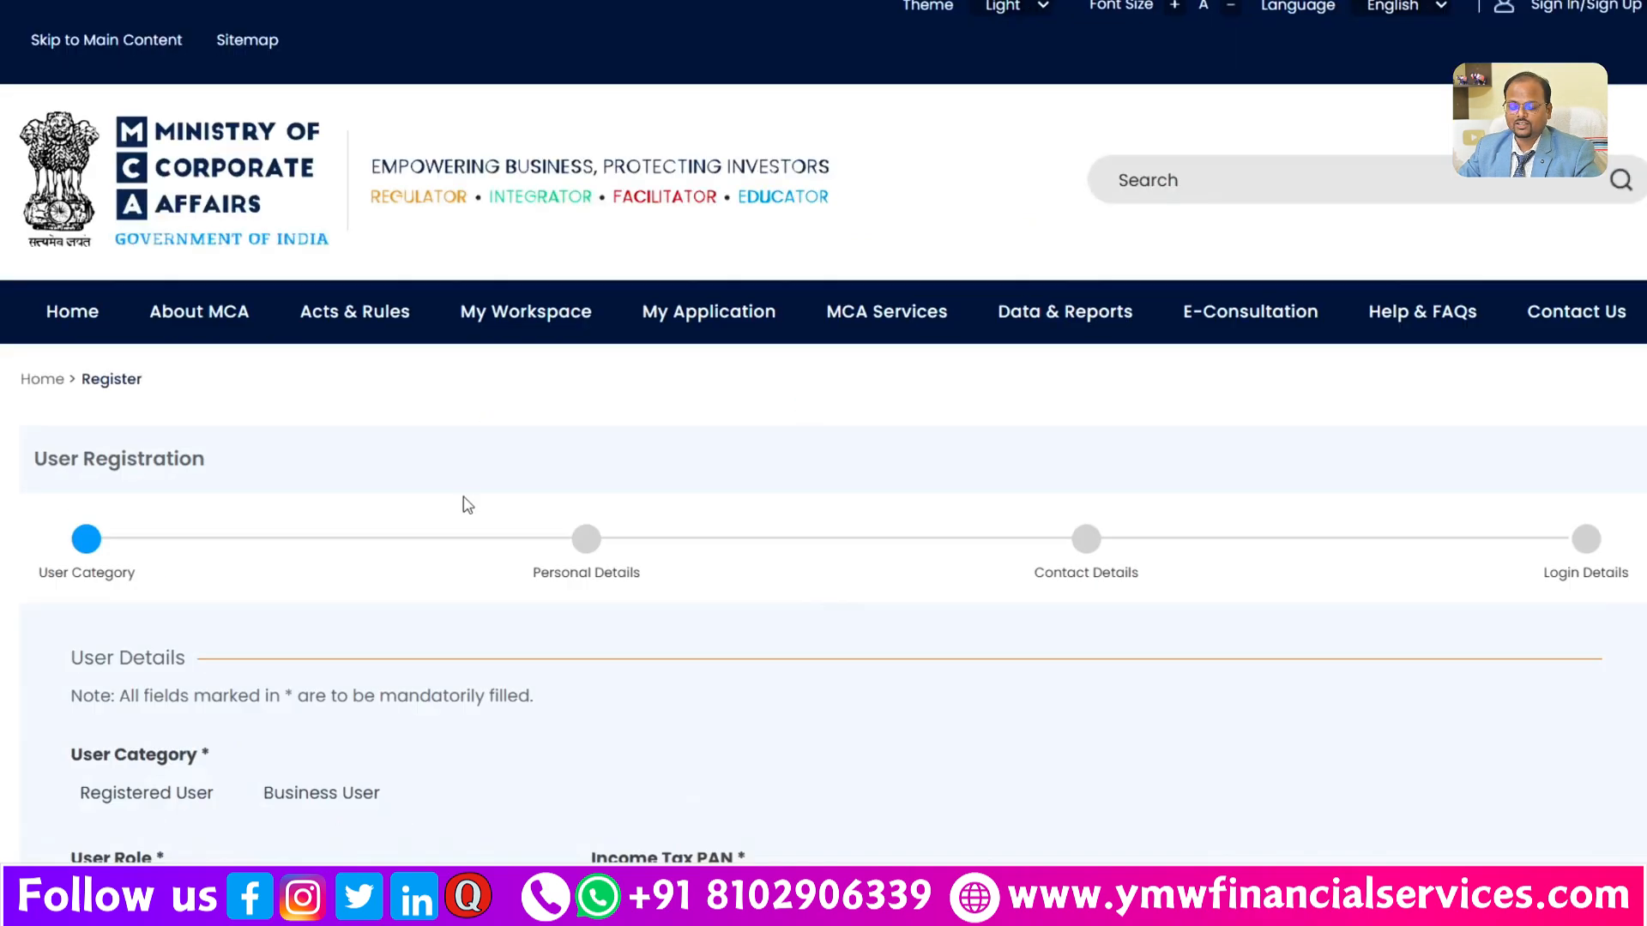
{"action": "scroll", "coordinate": [292, 455], "scroll_direction": "down", "scroll_amount": 2}
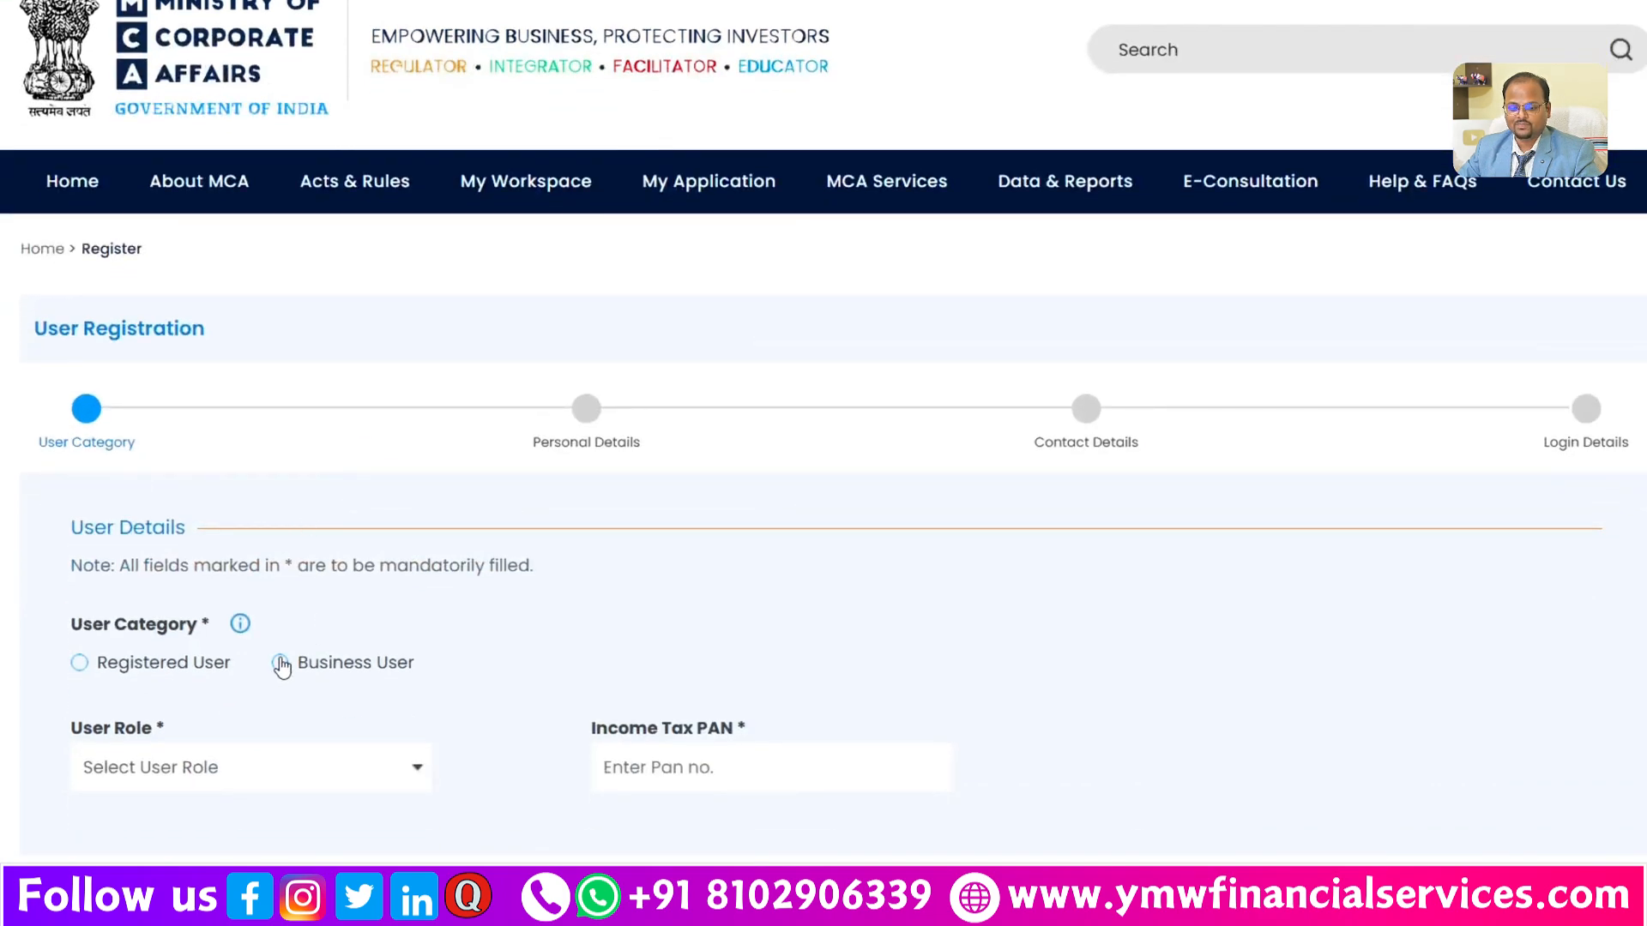
{"action": "scroll", "coordinate": [257, 558], "scroll_direction": "down", "scroll_amount": 3}
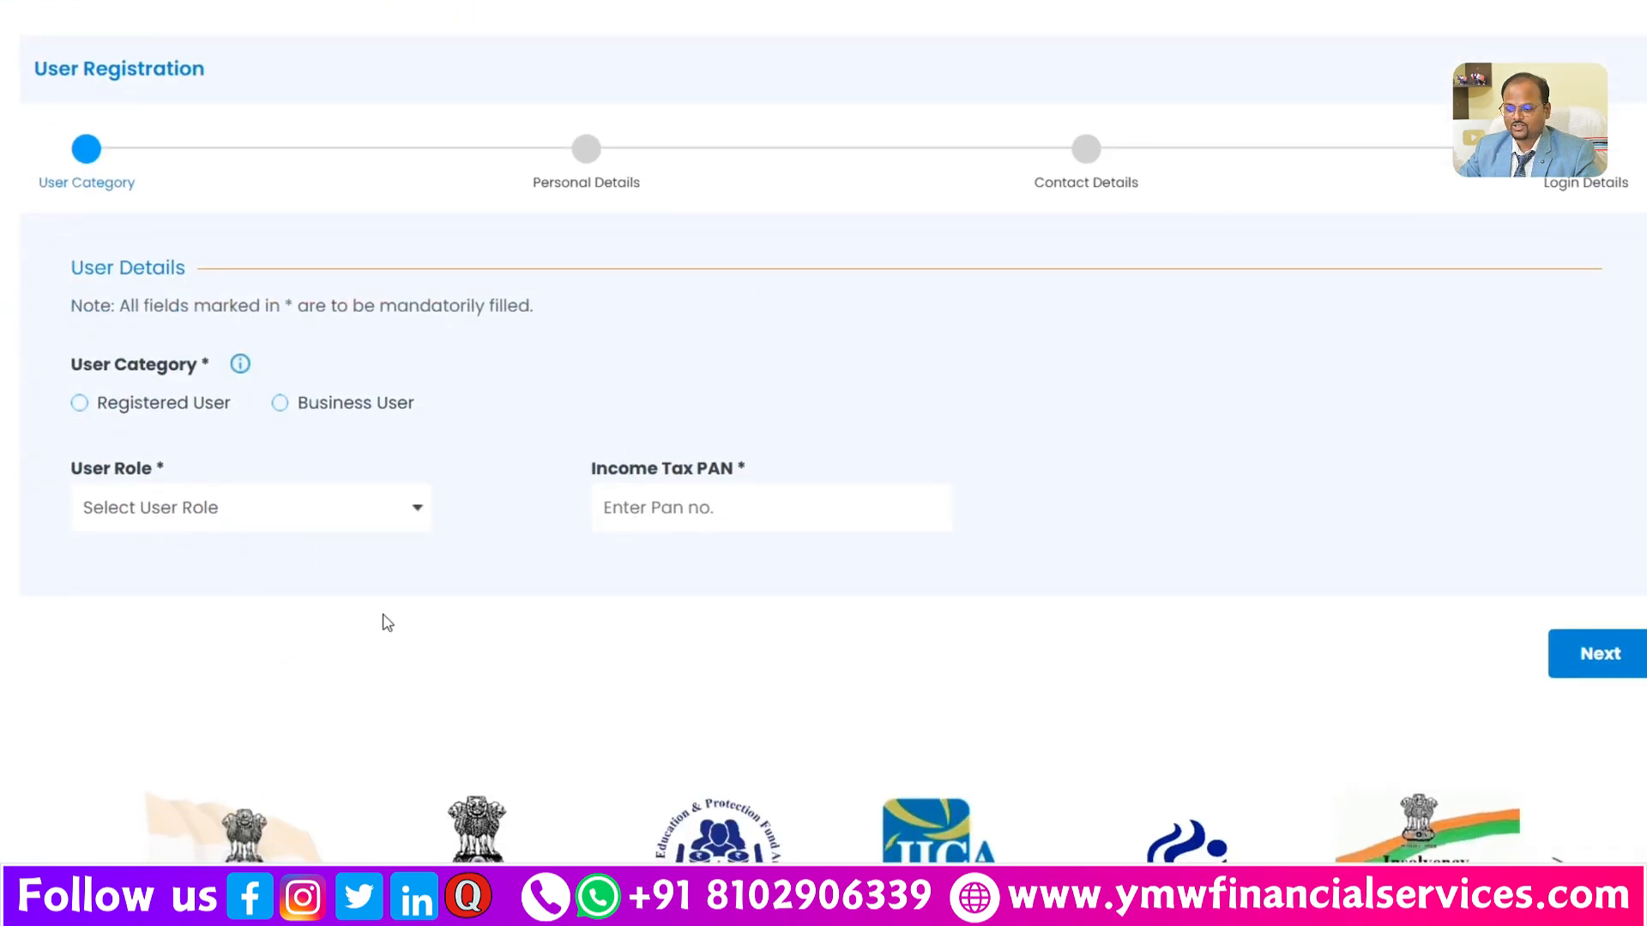
Step: Set the user category to Business User and review the user roles offered for it
{"action": "left_click", "coordinate": [285, 508]}
{"action": "left_click", "coordinate": [263, 588]}
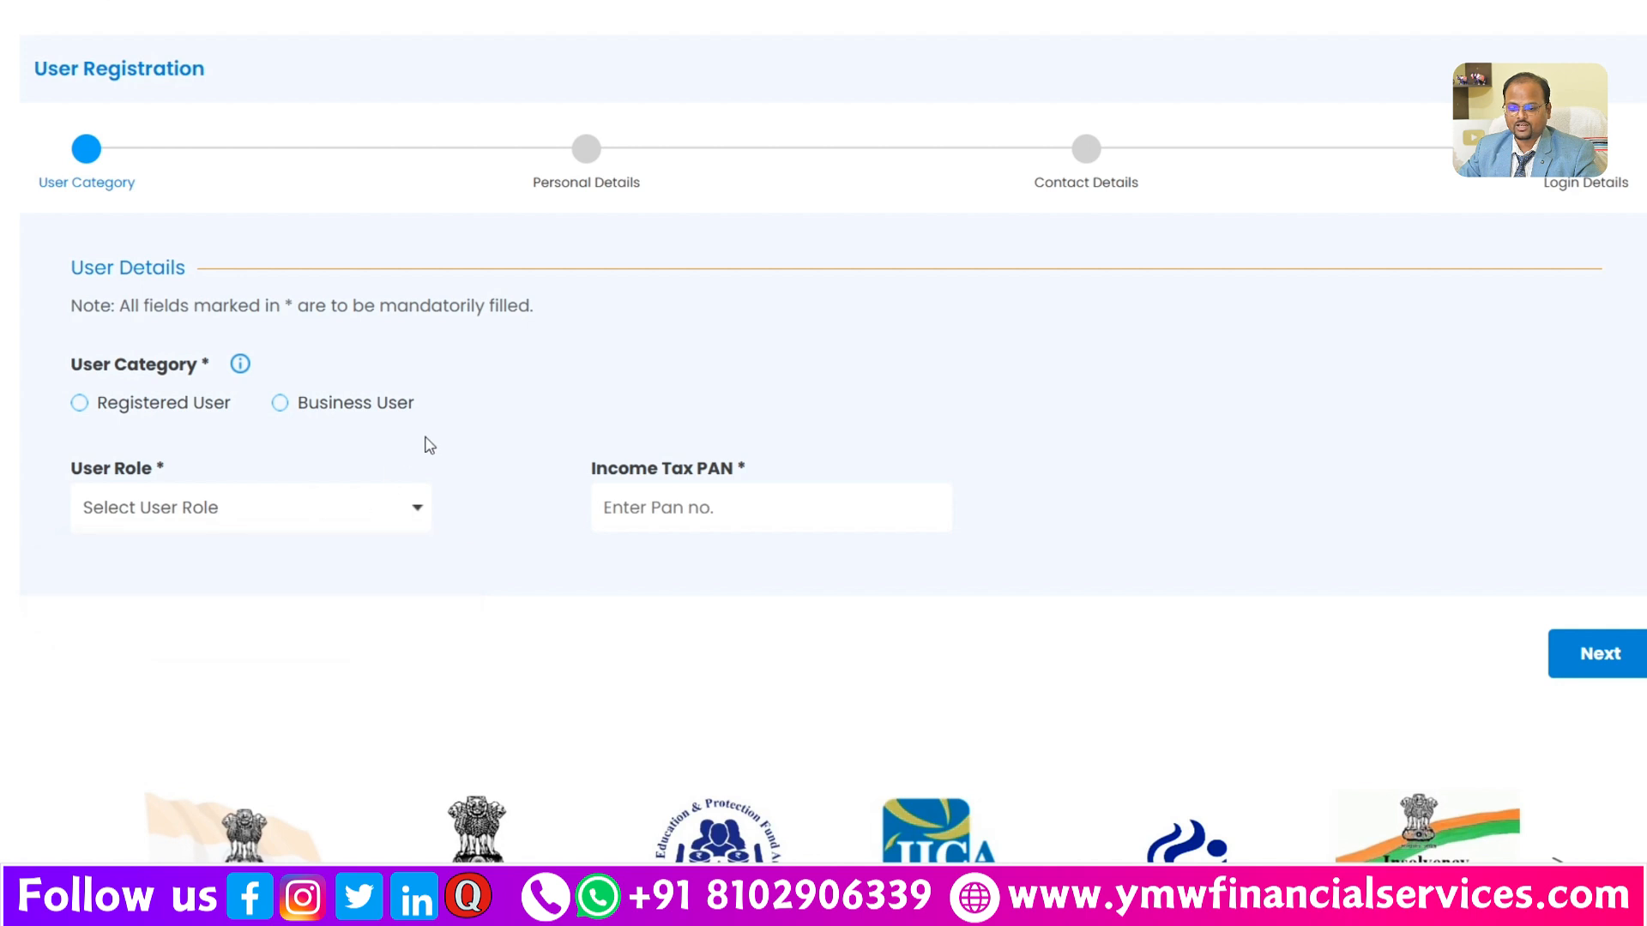
{"action": "left_click", "coordinate": [280, 403]}
{"action": "left_click", "coordinate": [332, 520]}
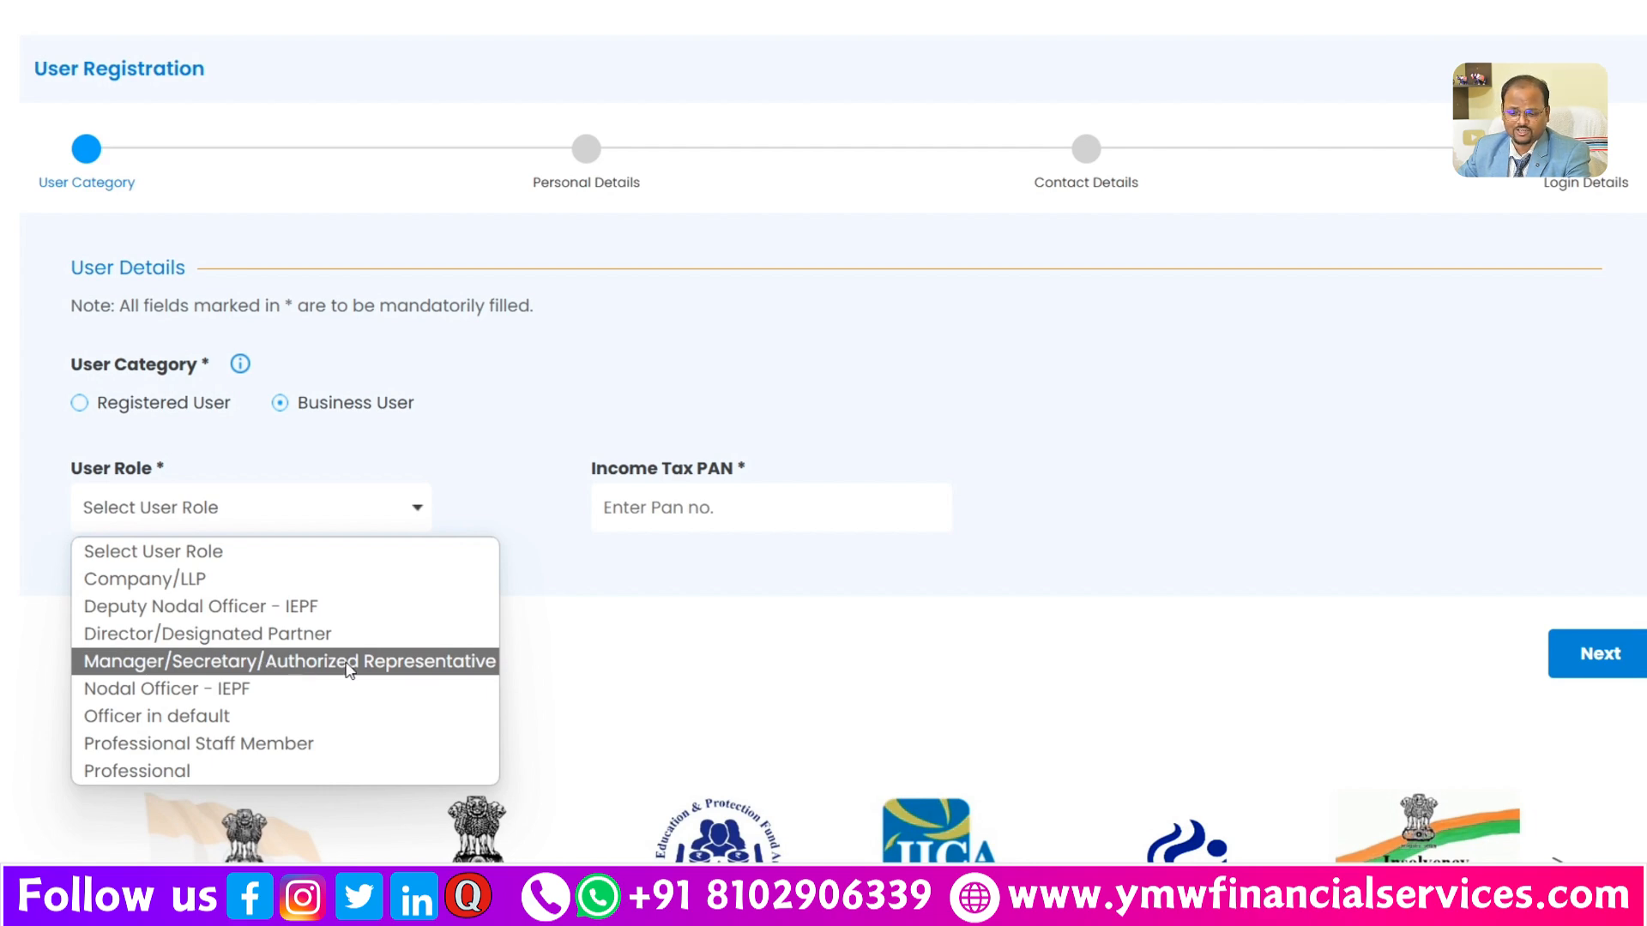
{"action": "left_click", "coordinate": [616, 320]}
Step: Set the user category to Registered User, keeping the user role as Individual
{"action": "left_click", "coordinate": [80, 403]}
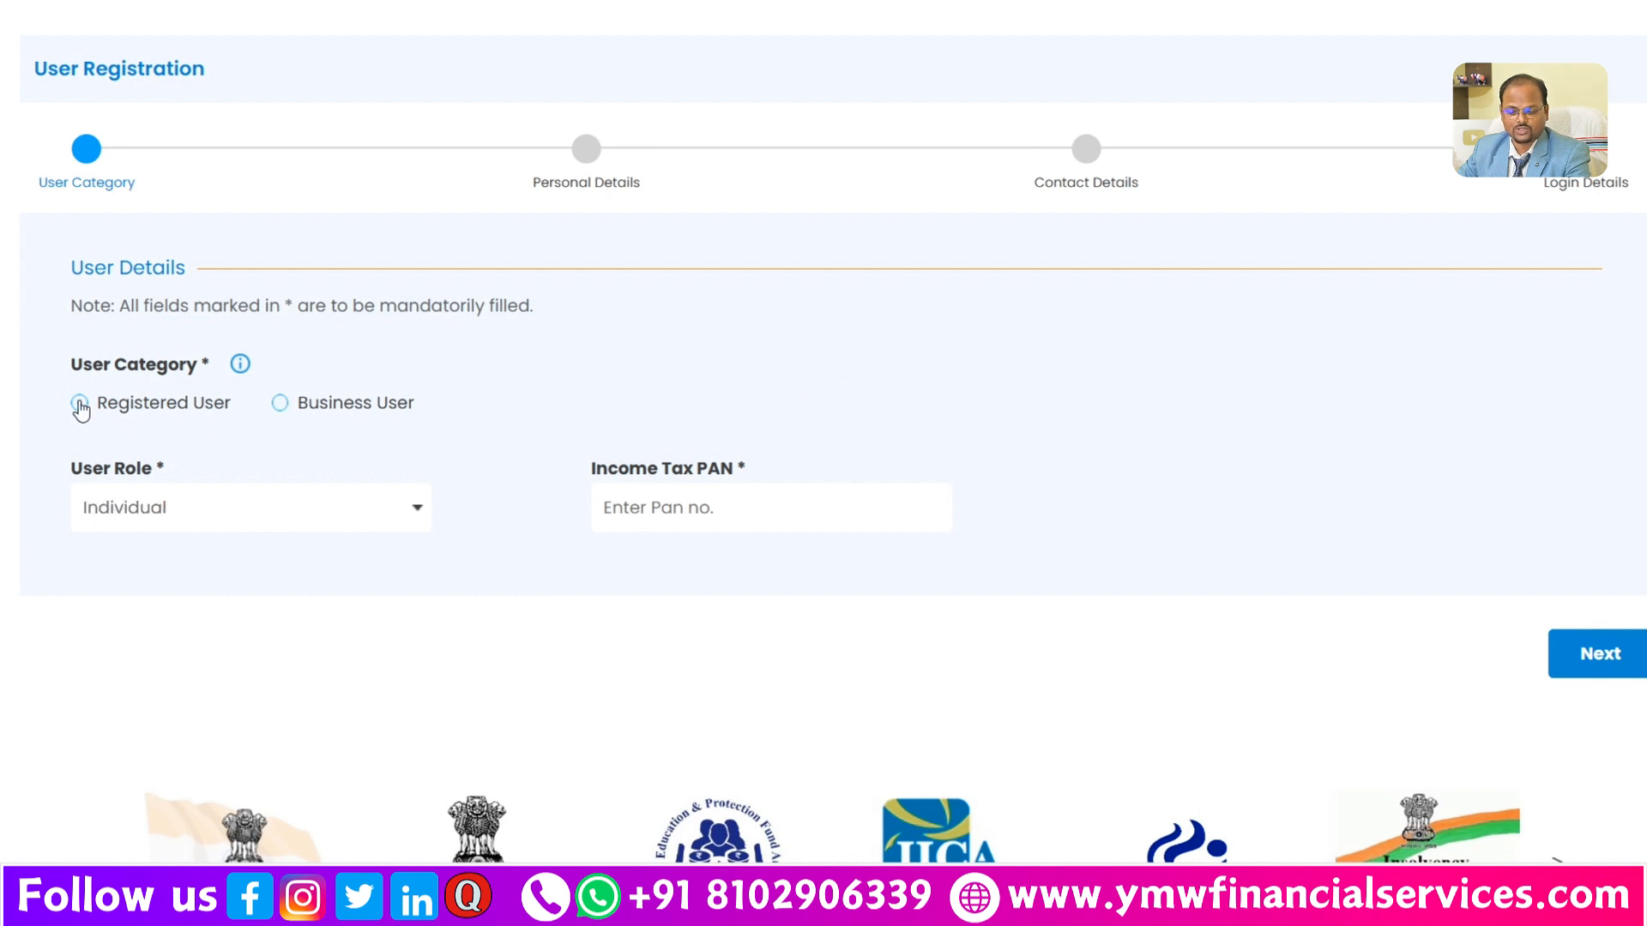
{"action": "left_click", "coordinate": [261, 512]}
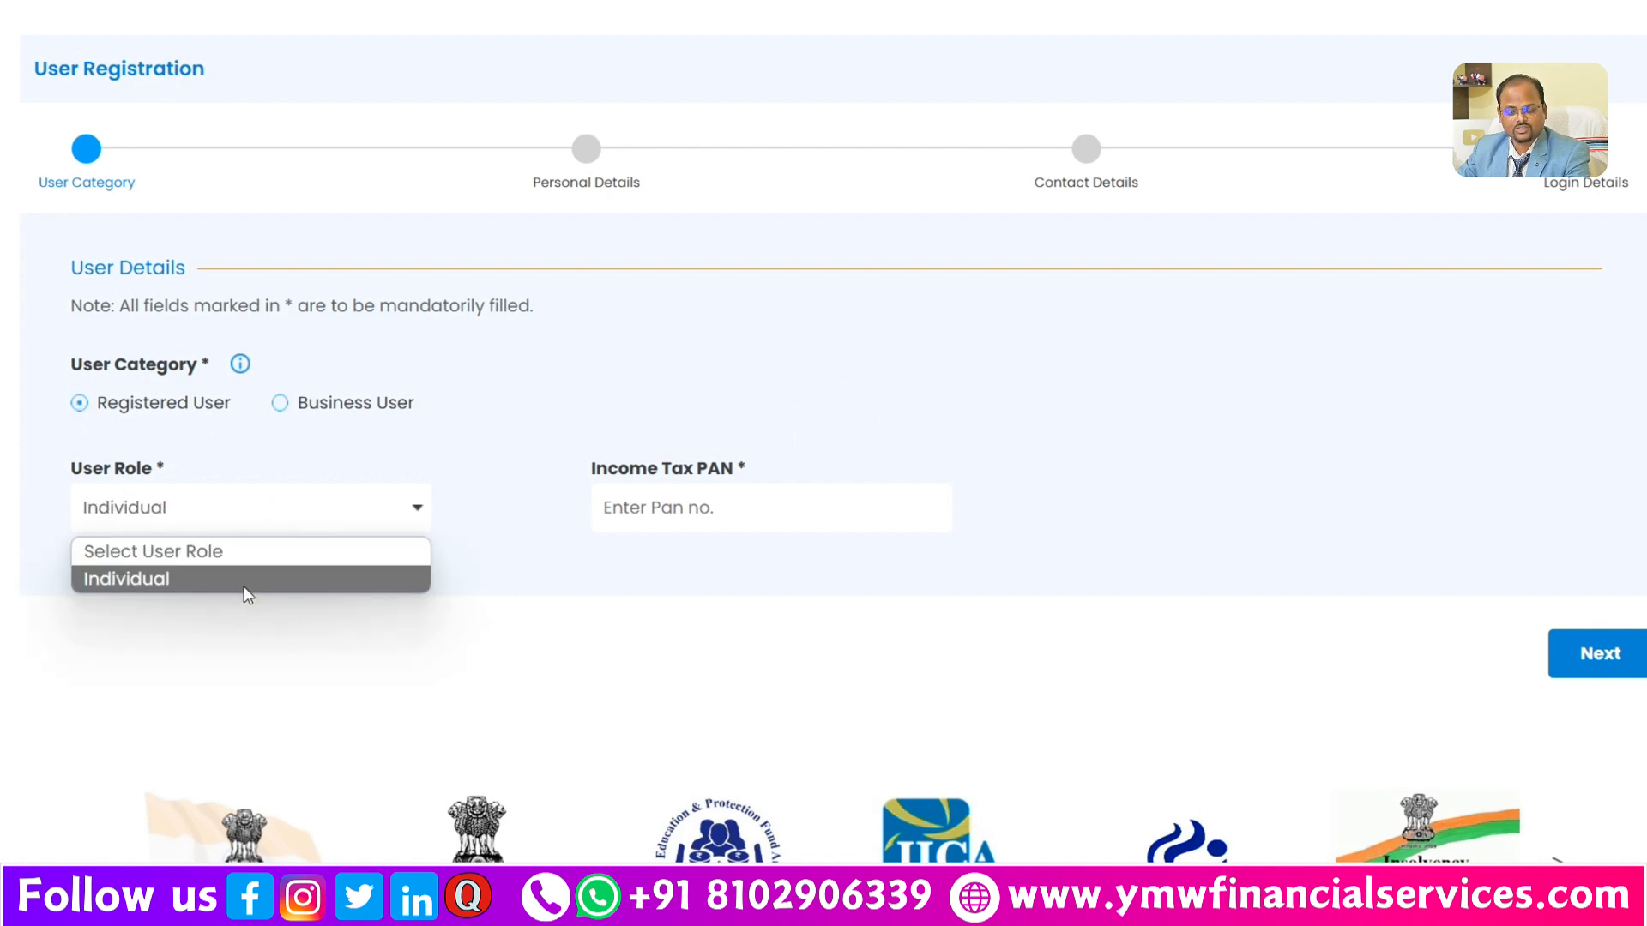
{"action": "left_click", "coordinate": [615, 427]}
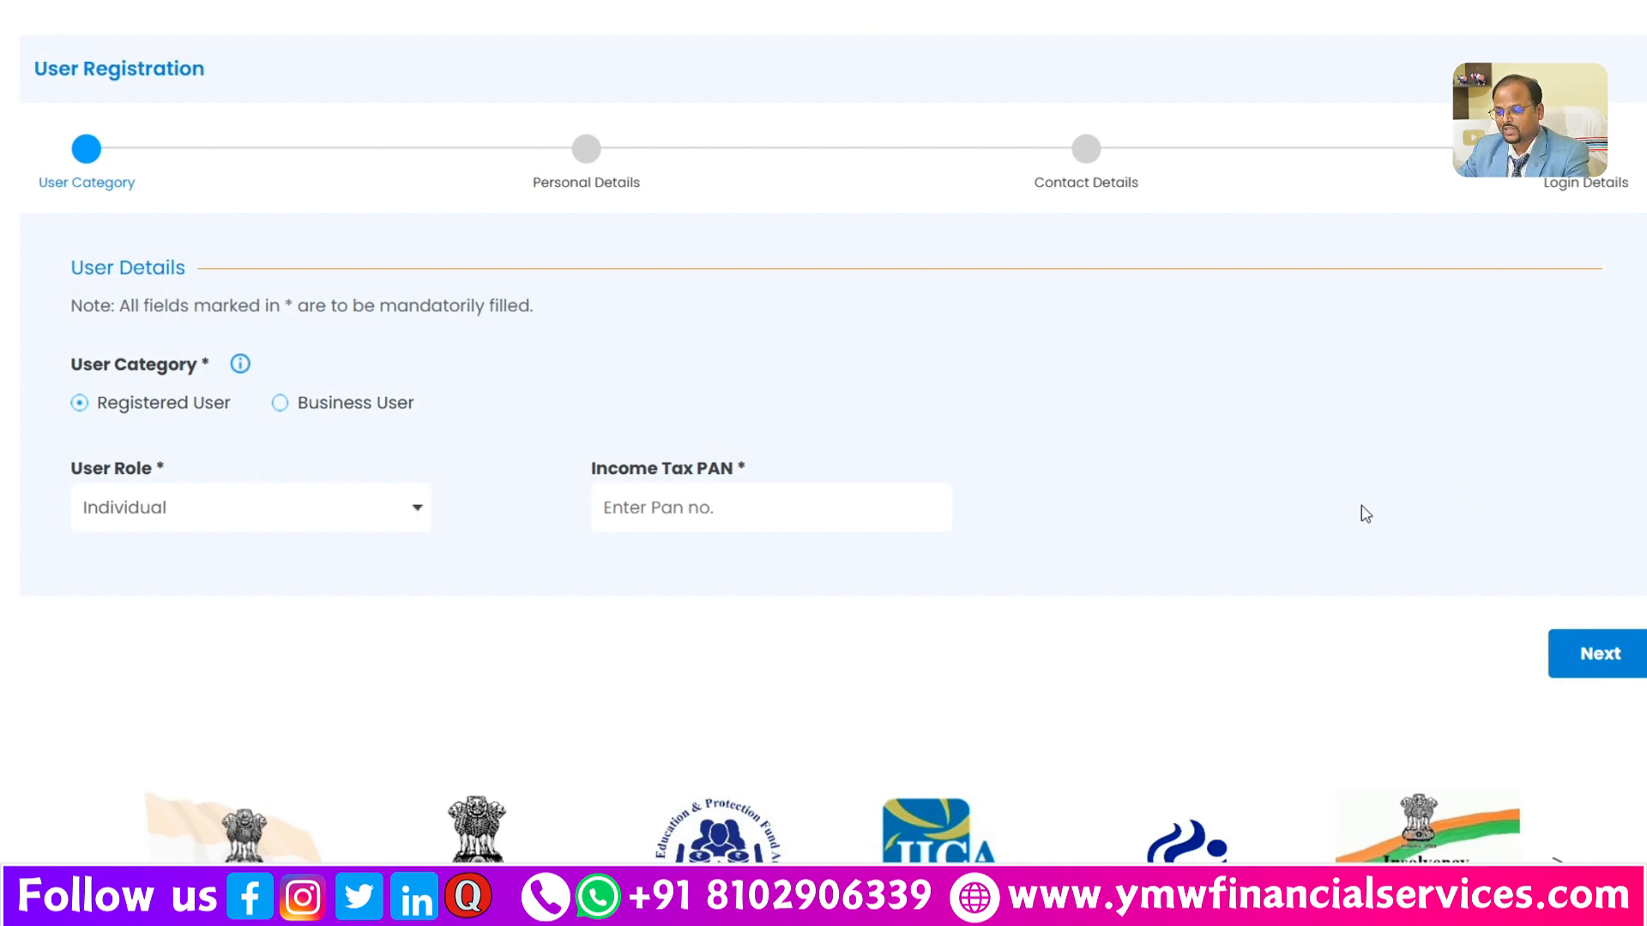
Step: Return to the sign-in page and dismiss the notice about registering as a Business User
{"action": "scroll", "coordinate": [1359, 515], "scroll_direction": "up", "scroll_amount": 5}
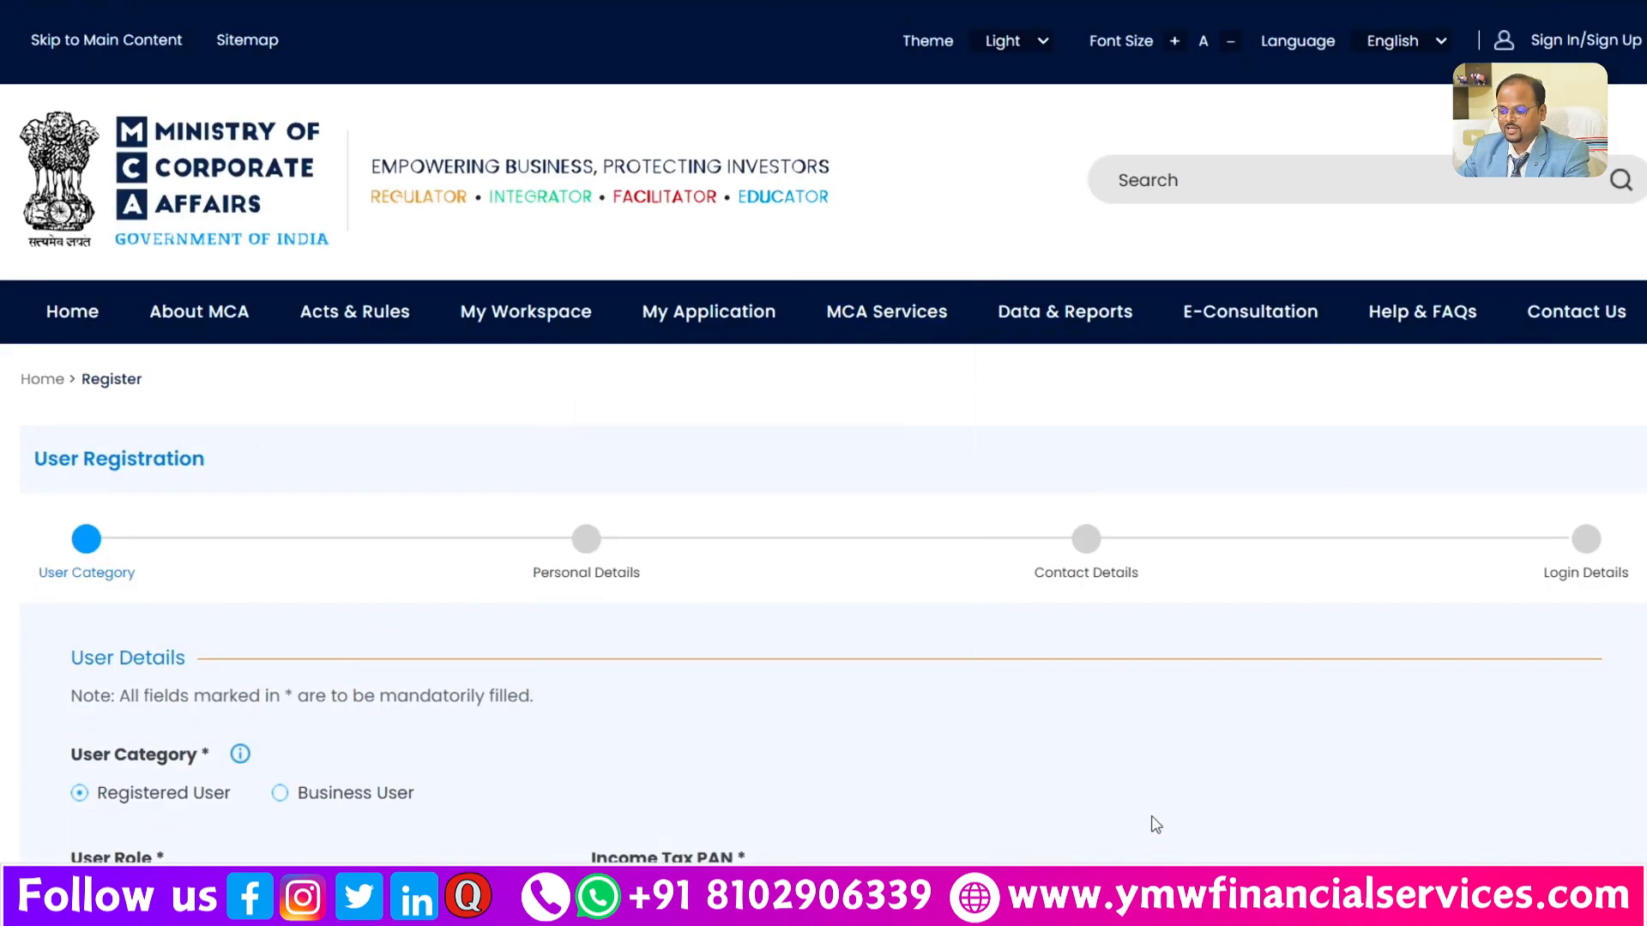
{"action": "left_click", "coordinate": [1597, 45]}
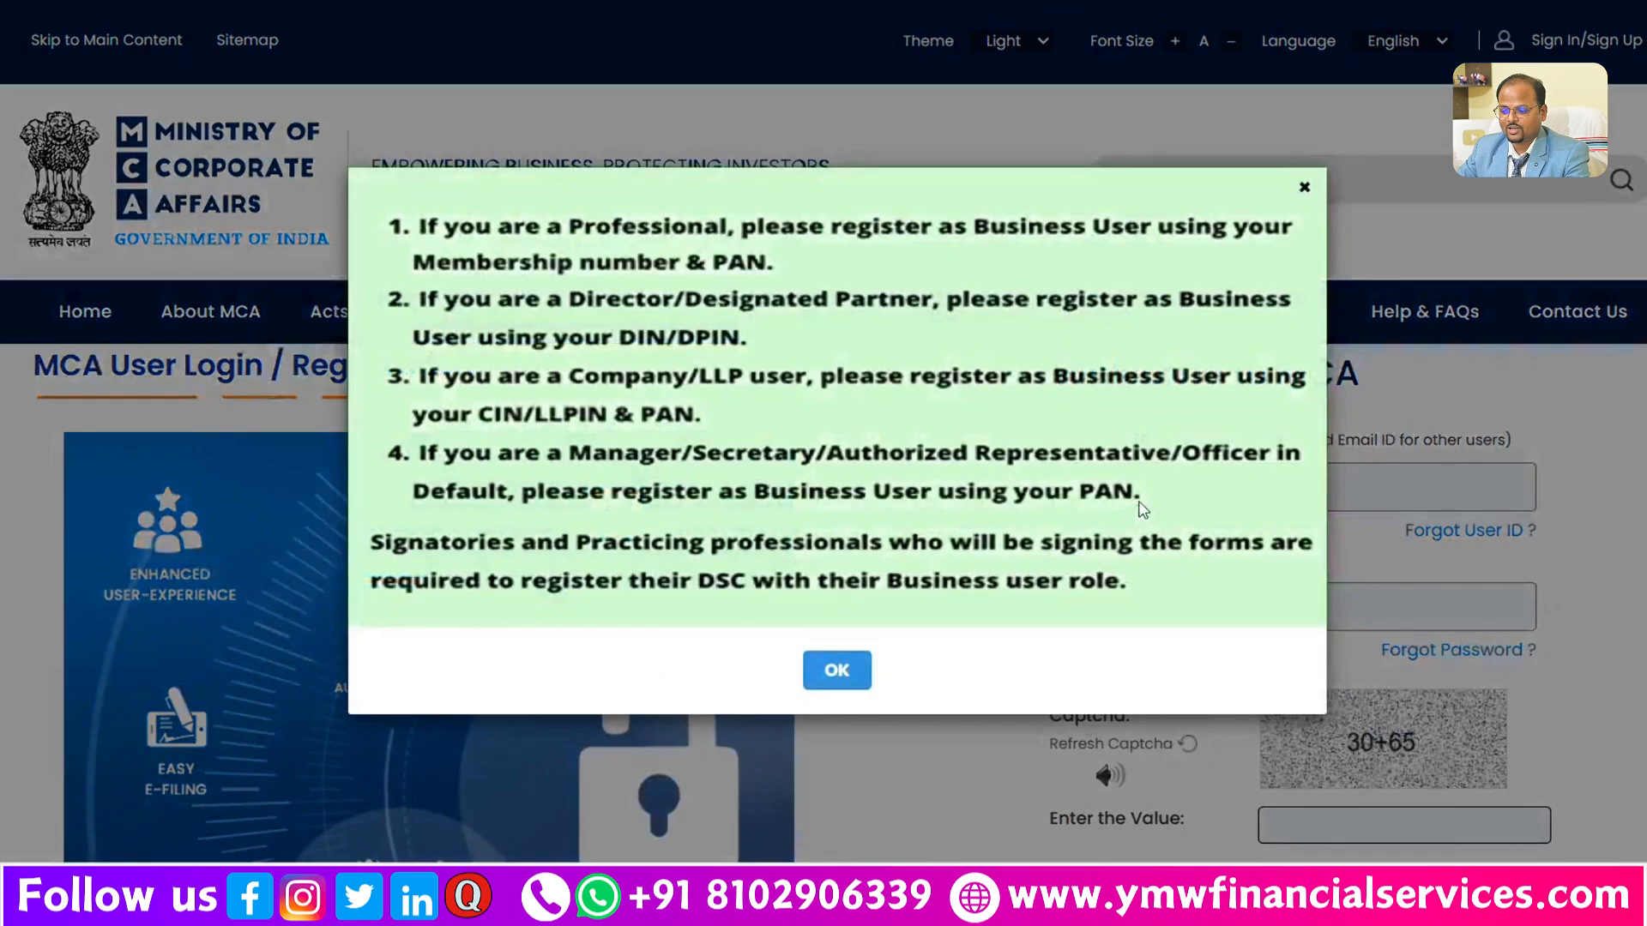
{"action": "left_click", "coordinate": [838, 669]}
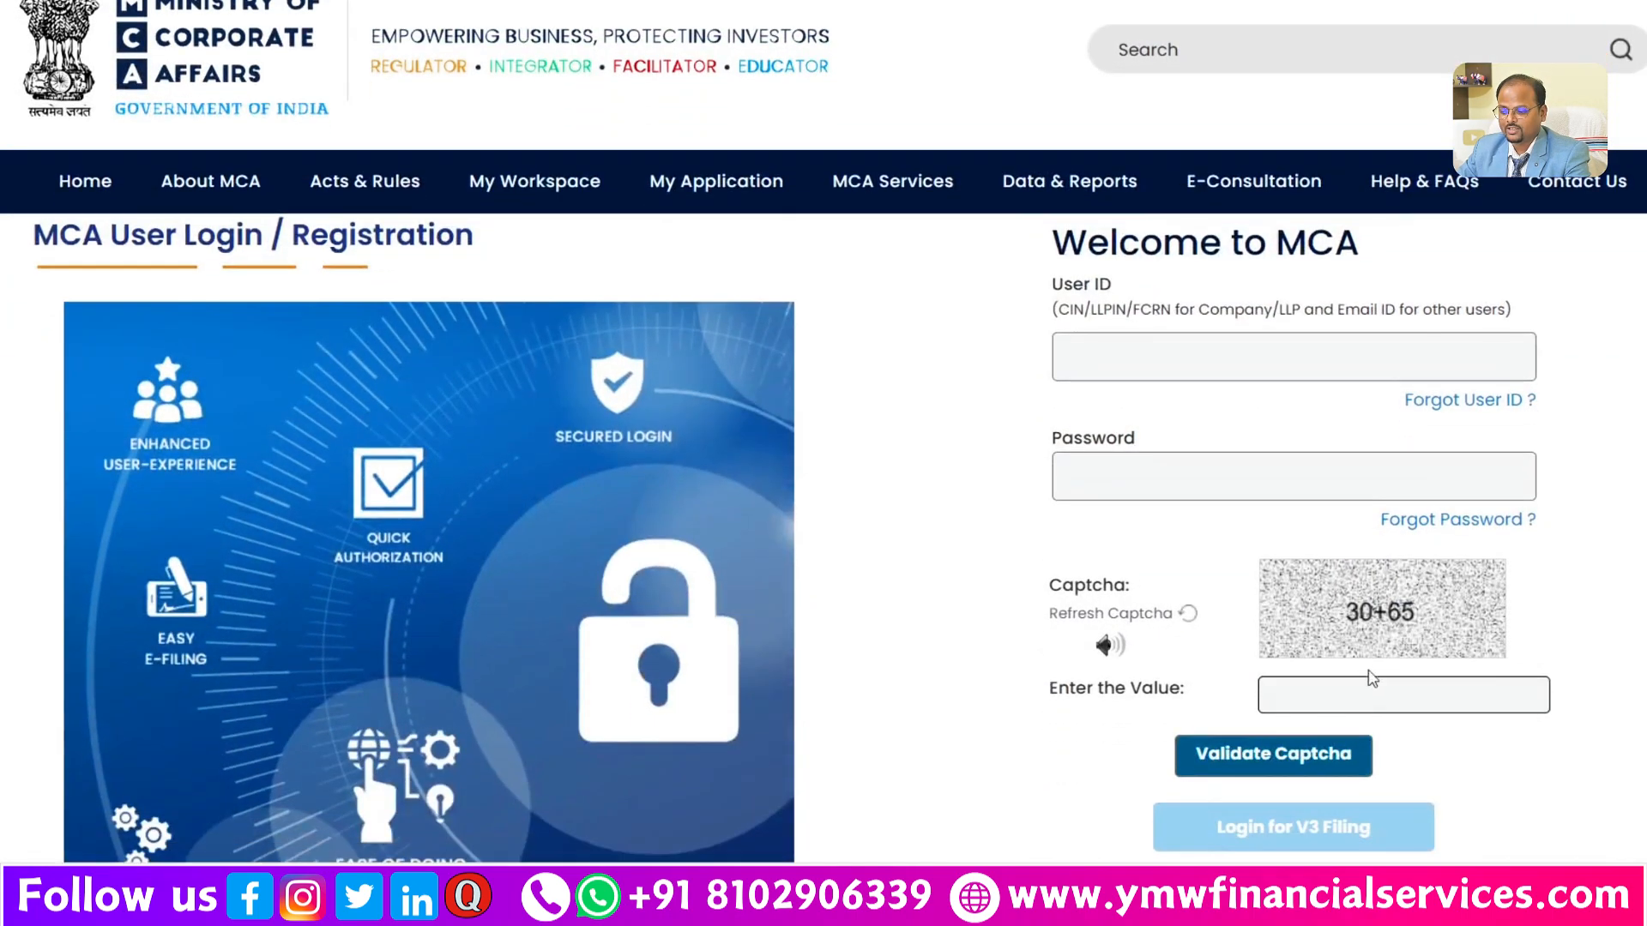
{"action": "scroll", "coordinate": [1394, 781], "scroll_direction": "down", "scroll_amount": 2}
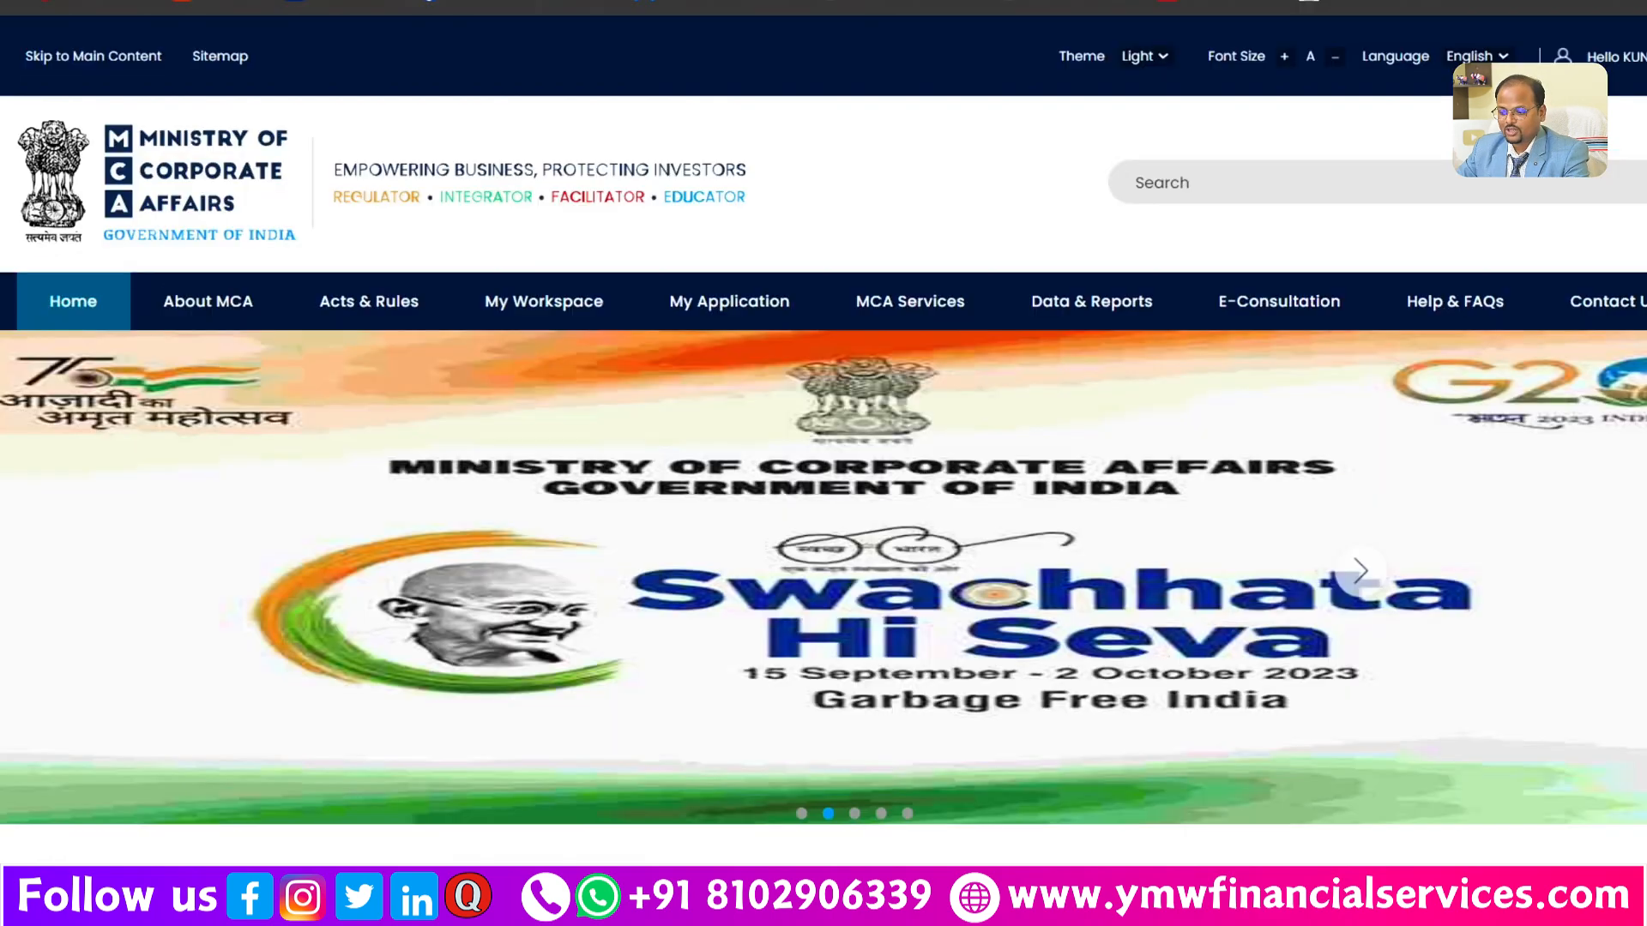
Step: Open the SPICe+ form for reserving a new company's name among the incorporation services and dismiss its DSC notice
{"action": "mouse_move", "coordinate": [1640, 336]}
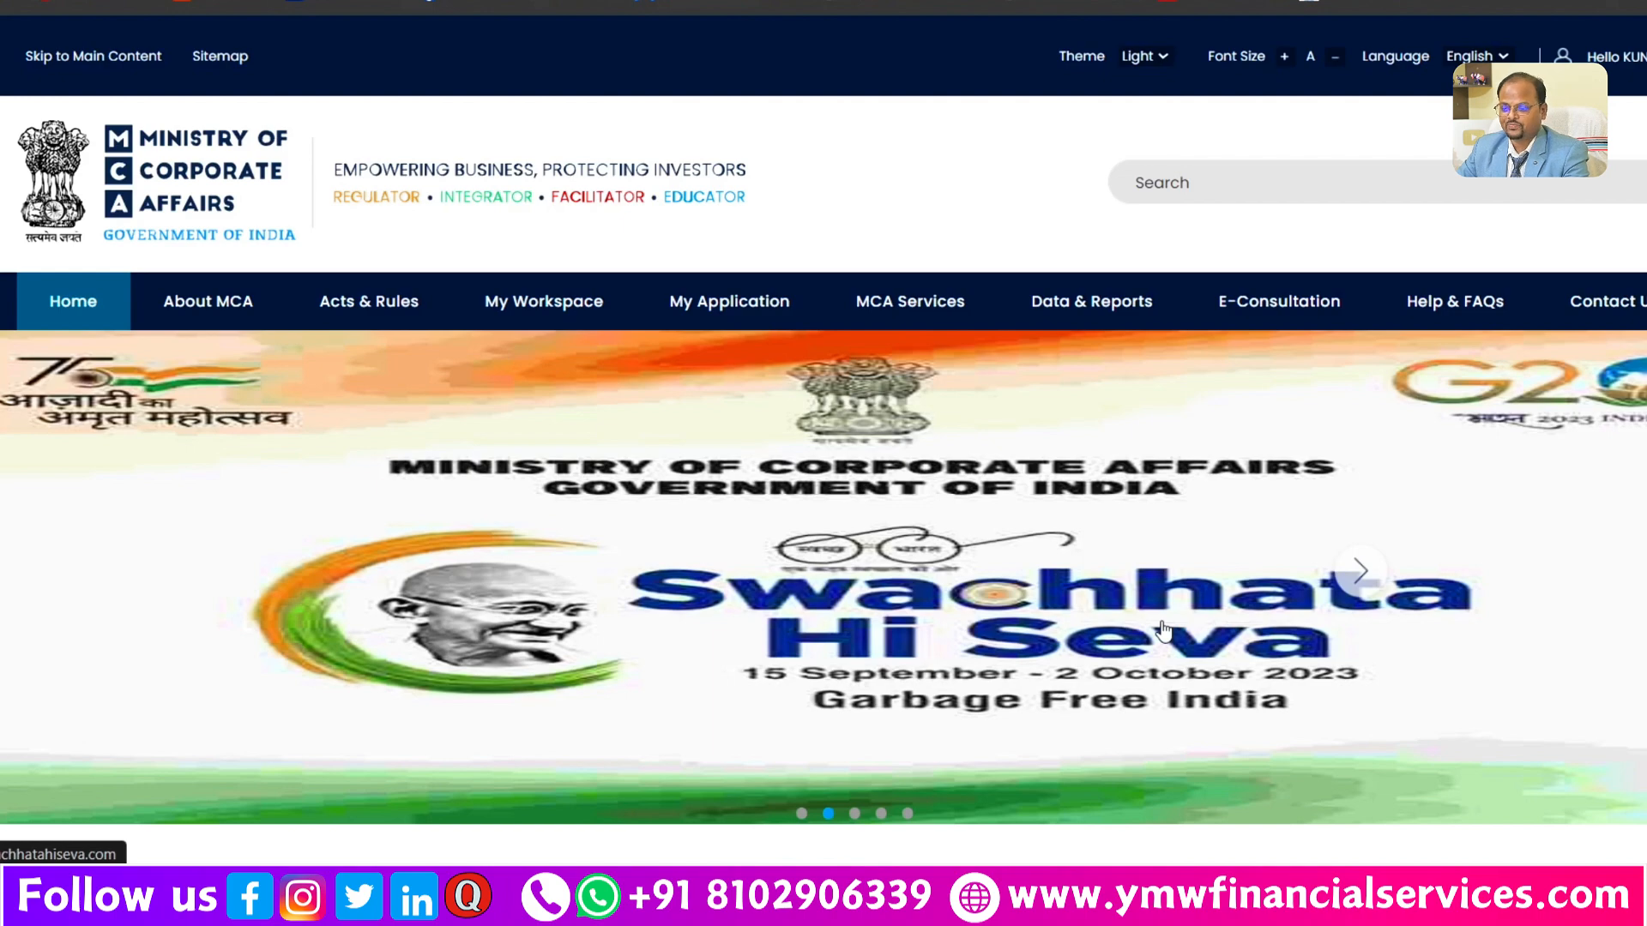
{"action": "scroll", "coordinate": [1164, 630], "scroll_direction": "down", "scroll_amount": 4}
{"action": "scroll", "coordinate": [1164, 630], "scroll_direction": "up", "scroll_amount": 2}
{"action": "mouse_move", "coordinate": [955, 204]}
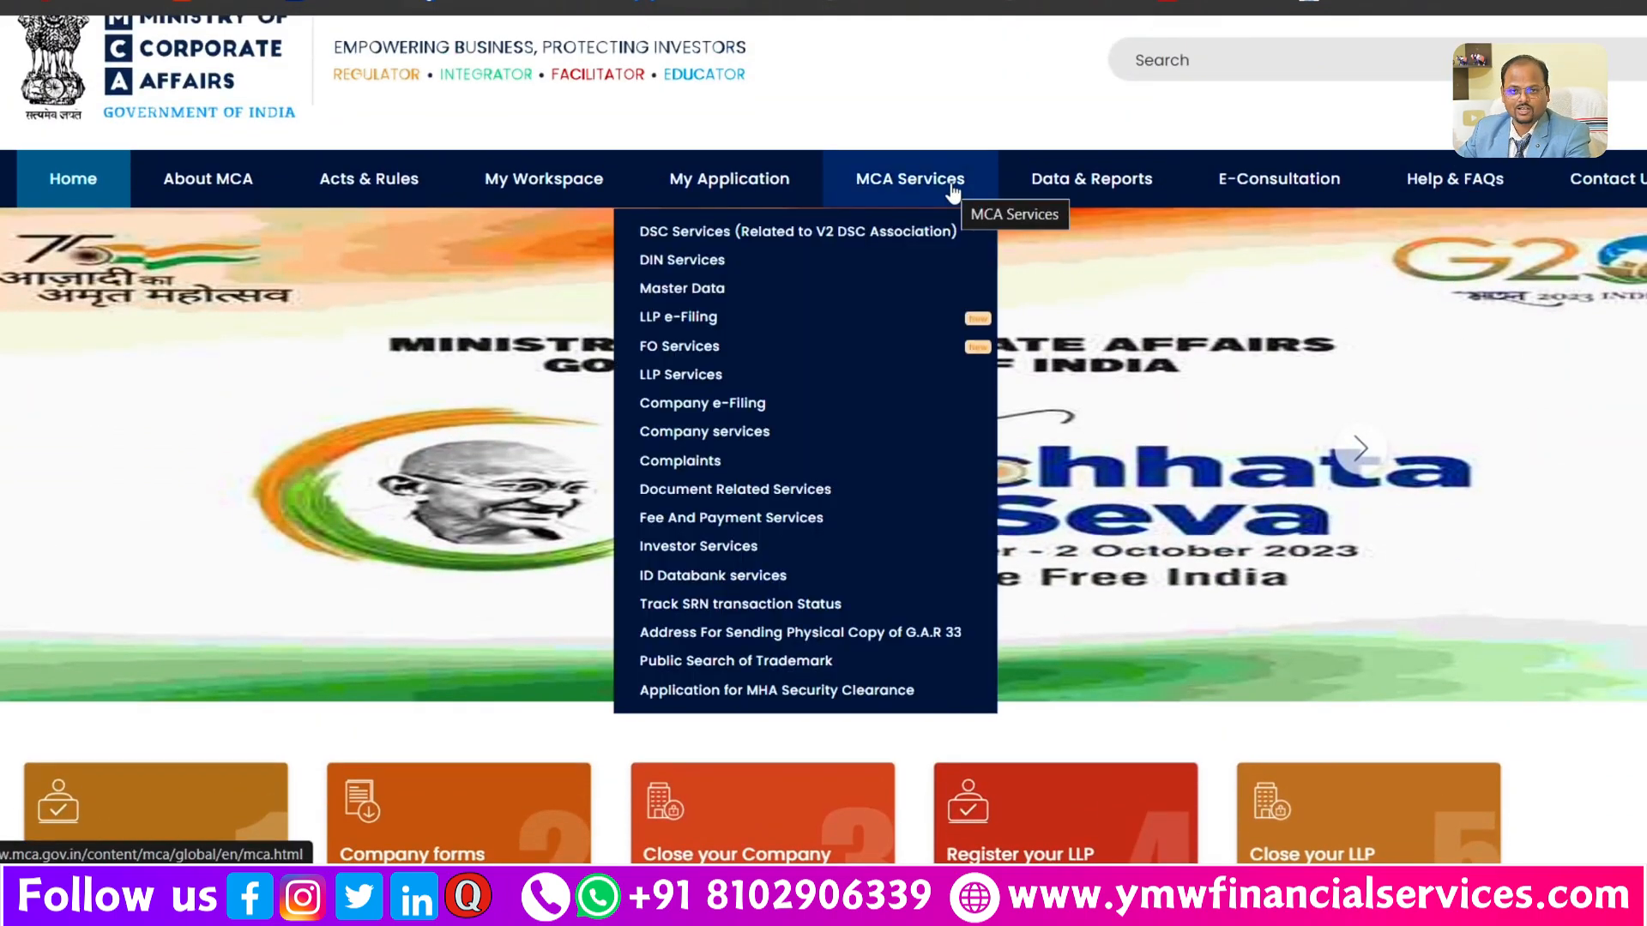
{"action": "mouse_move", "coordinate": [824, 410]}
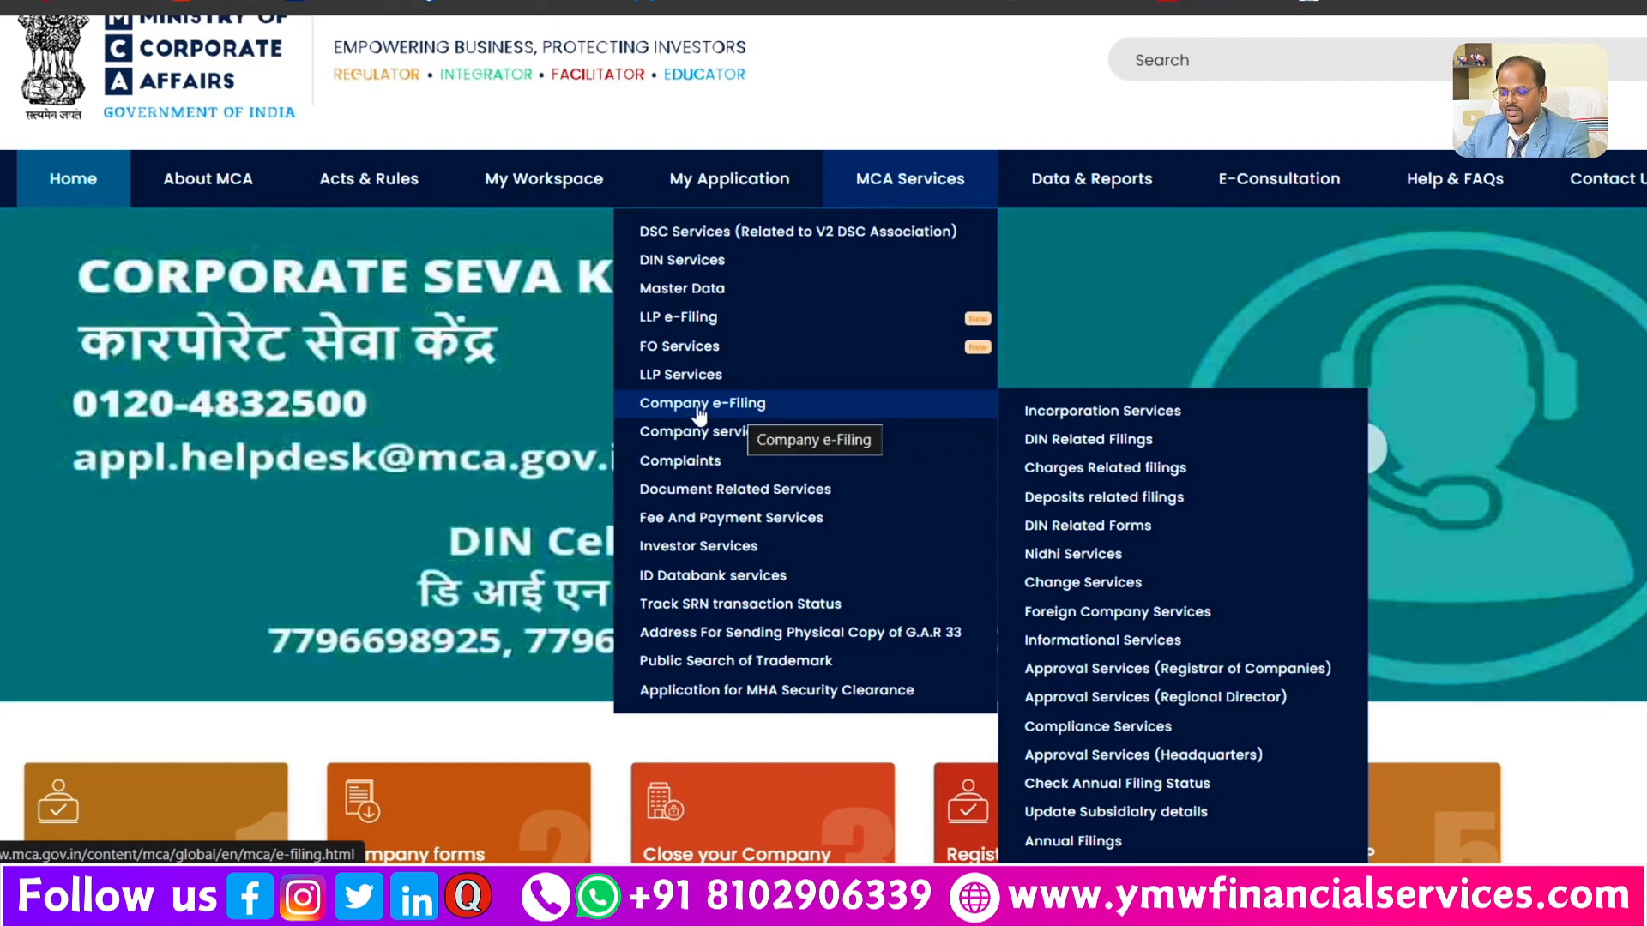
{"action": "mouse_move", "coordinate": [1119, 411]}
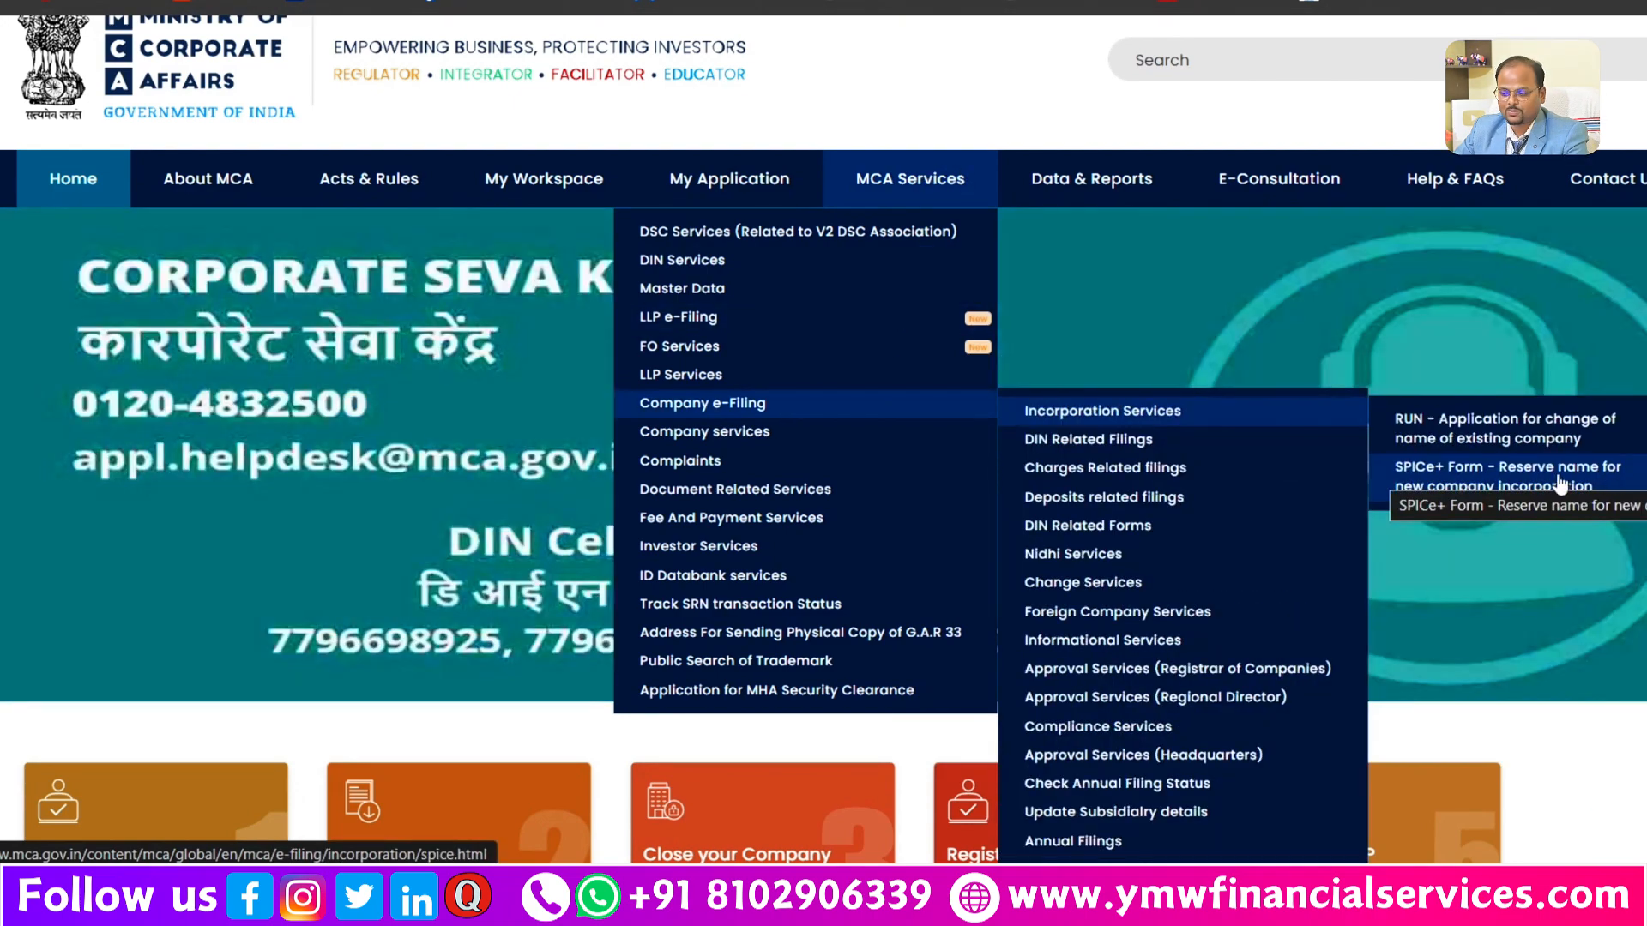
{"action": "left_click", "coordinate": [1508, 482]}
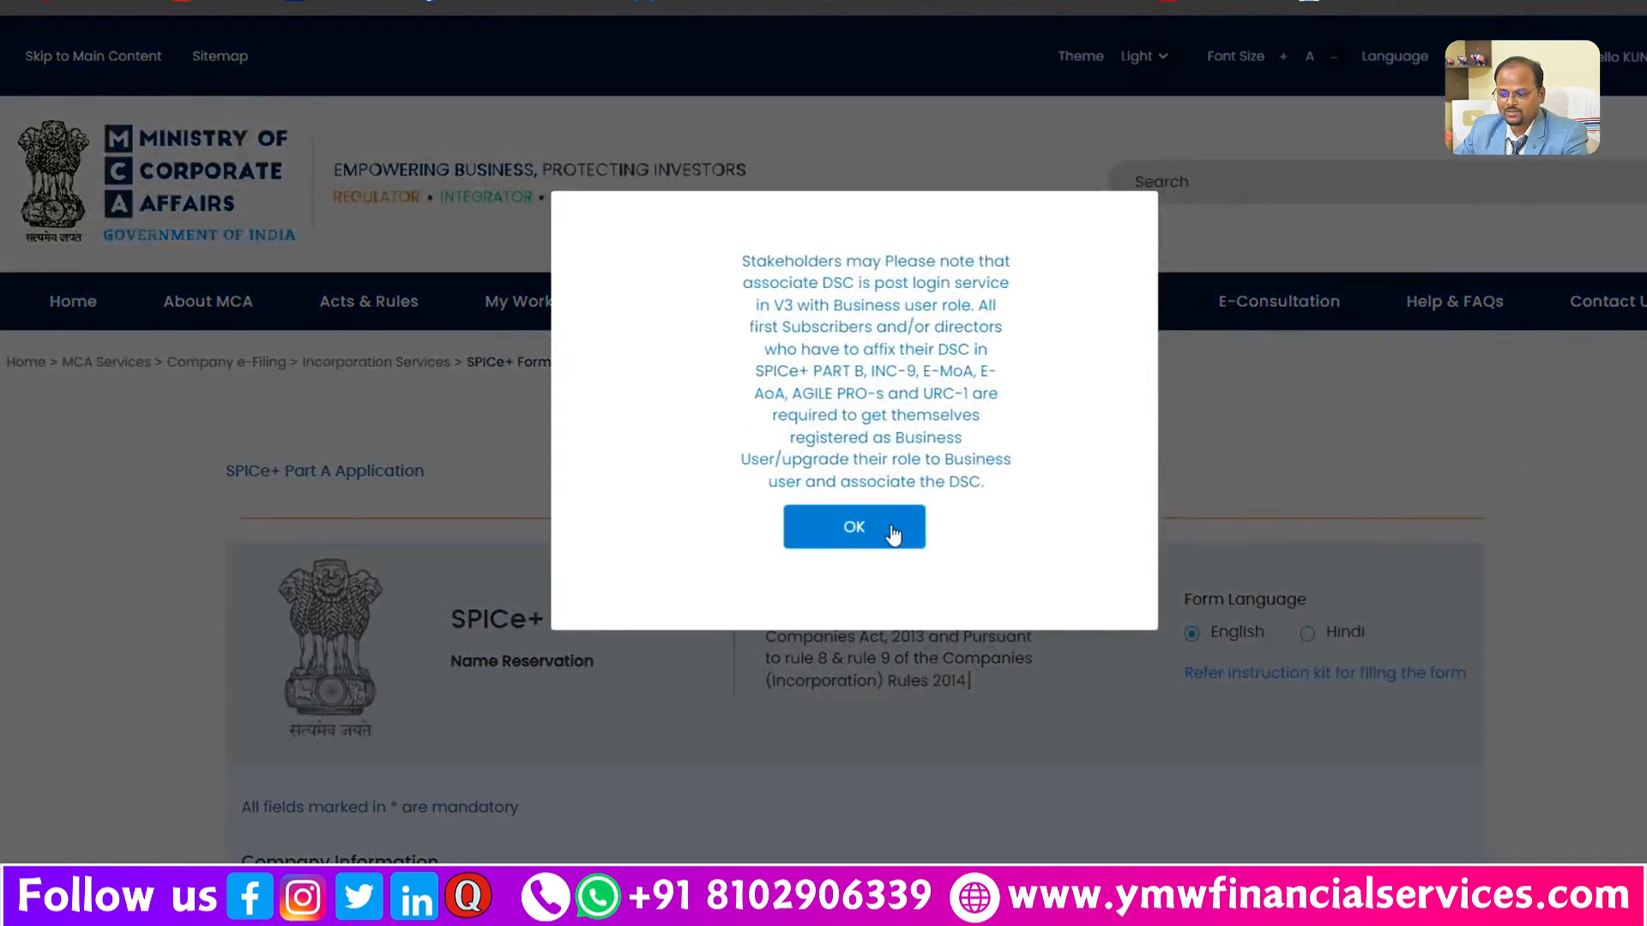
{"action": "left_click", "coordinate": [889, 530]}
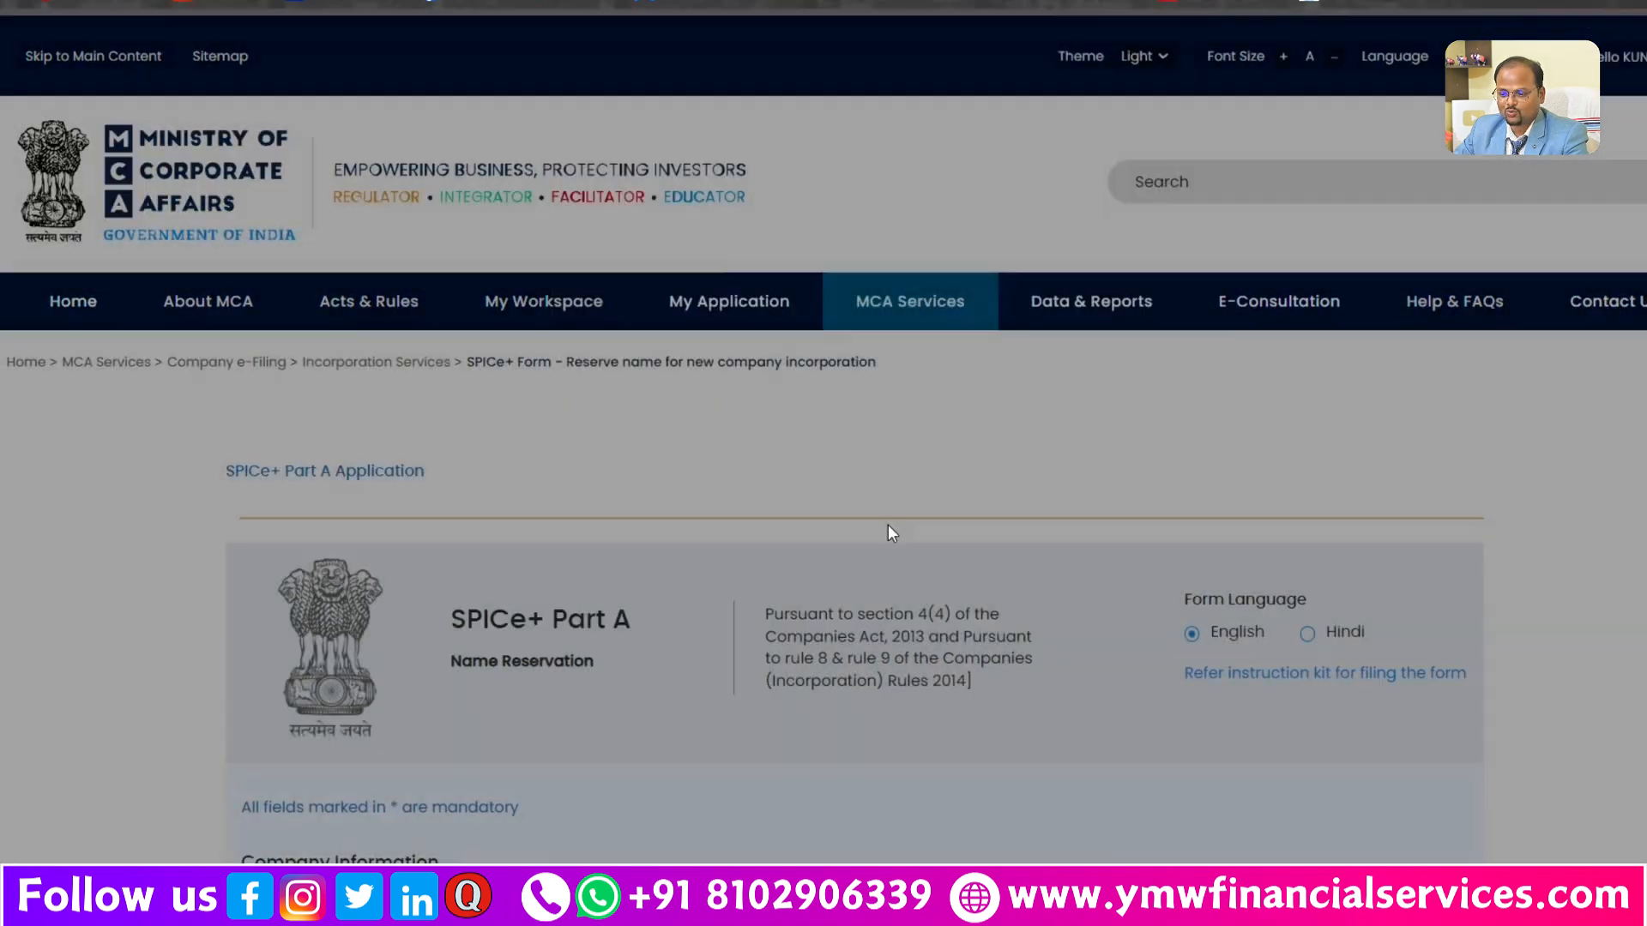
Step: Set the type of company to New Company (Others) and the class of the company to Private
{"action": "scroll", "coordinate": [887, 532], "scroll_direction": "down", "scroll_amount": 5}
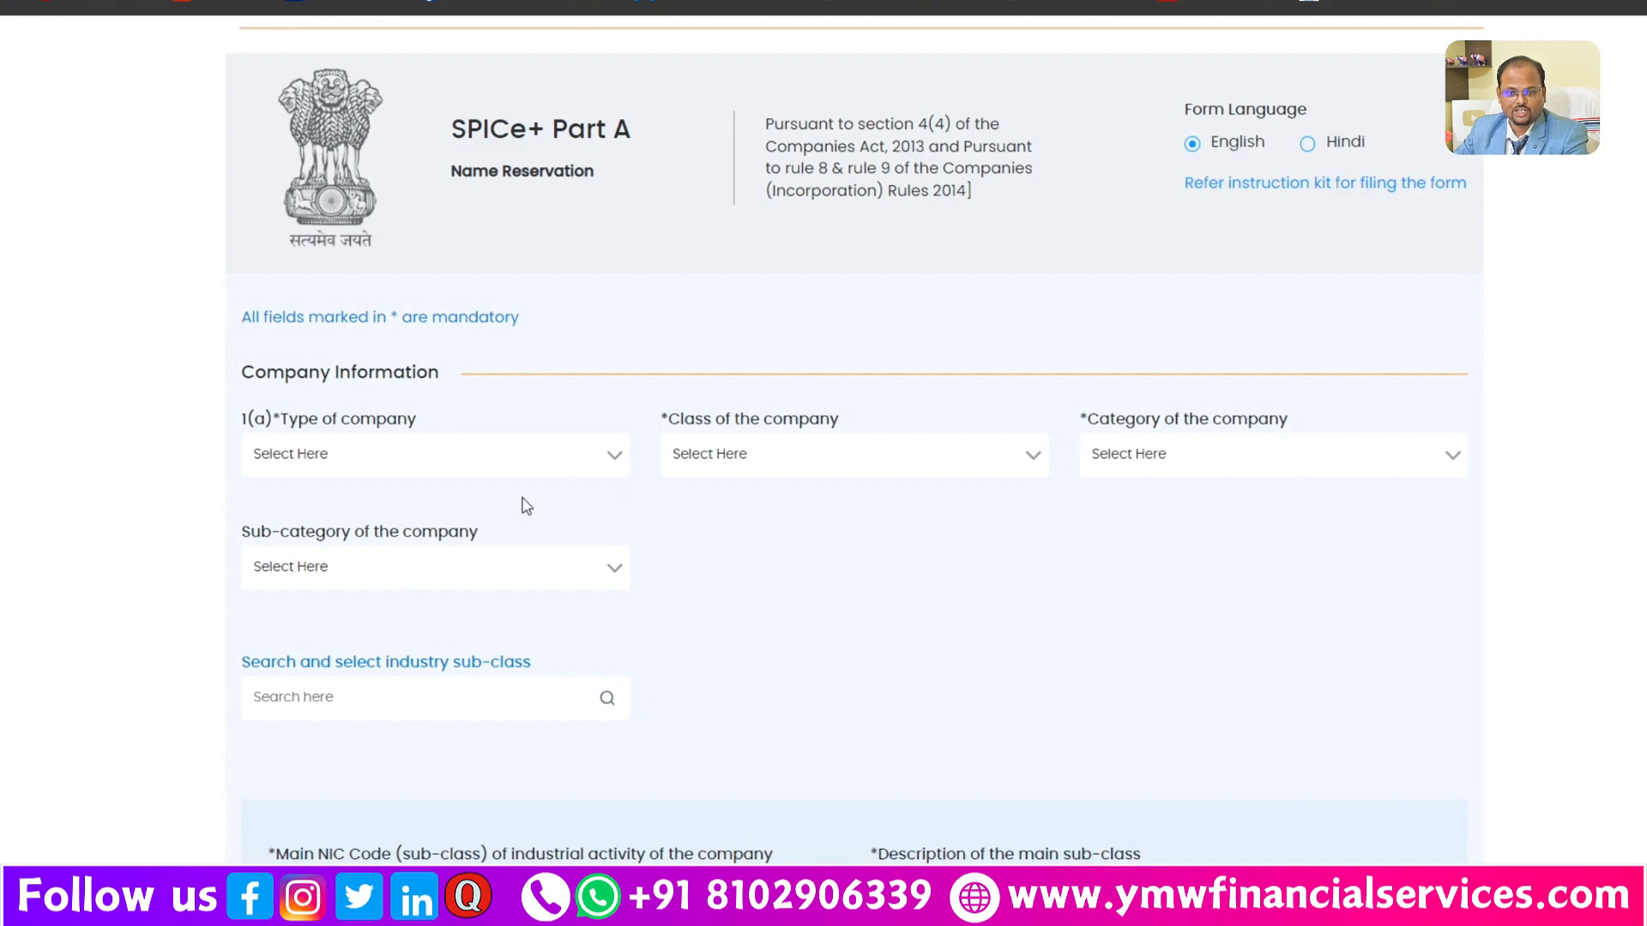
{"action": "left_click", "coordinate": [399, 464]}
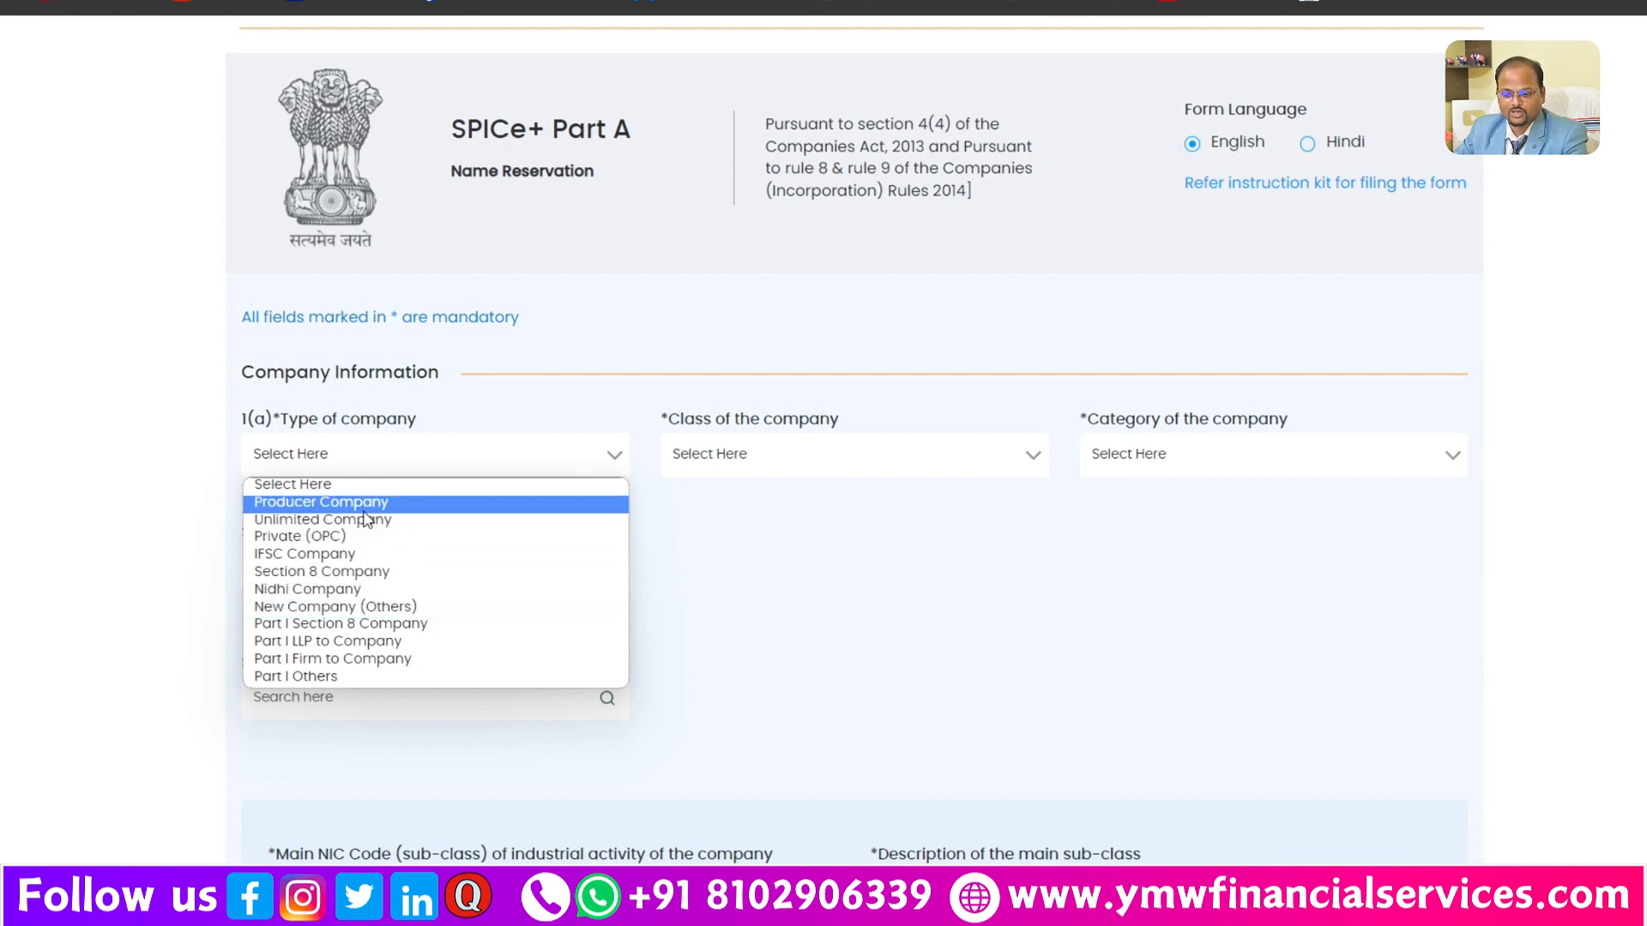
{"action": "left_click", "coordinate": [381, 608]}
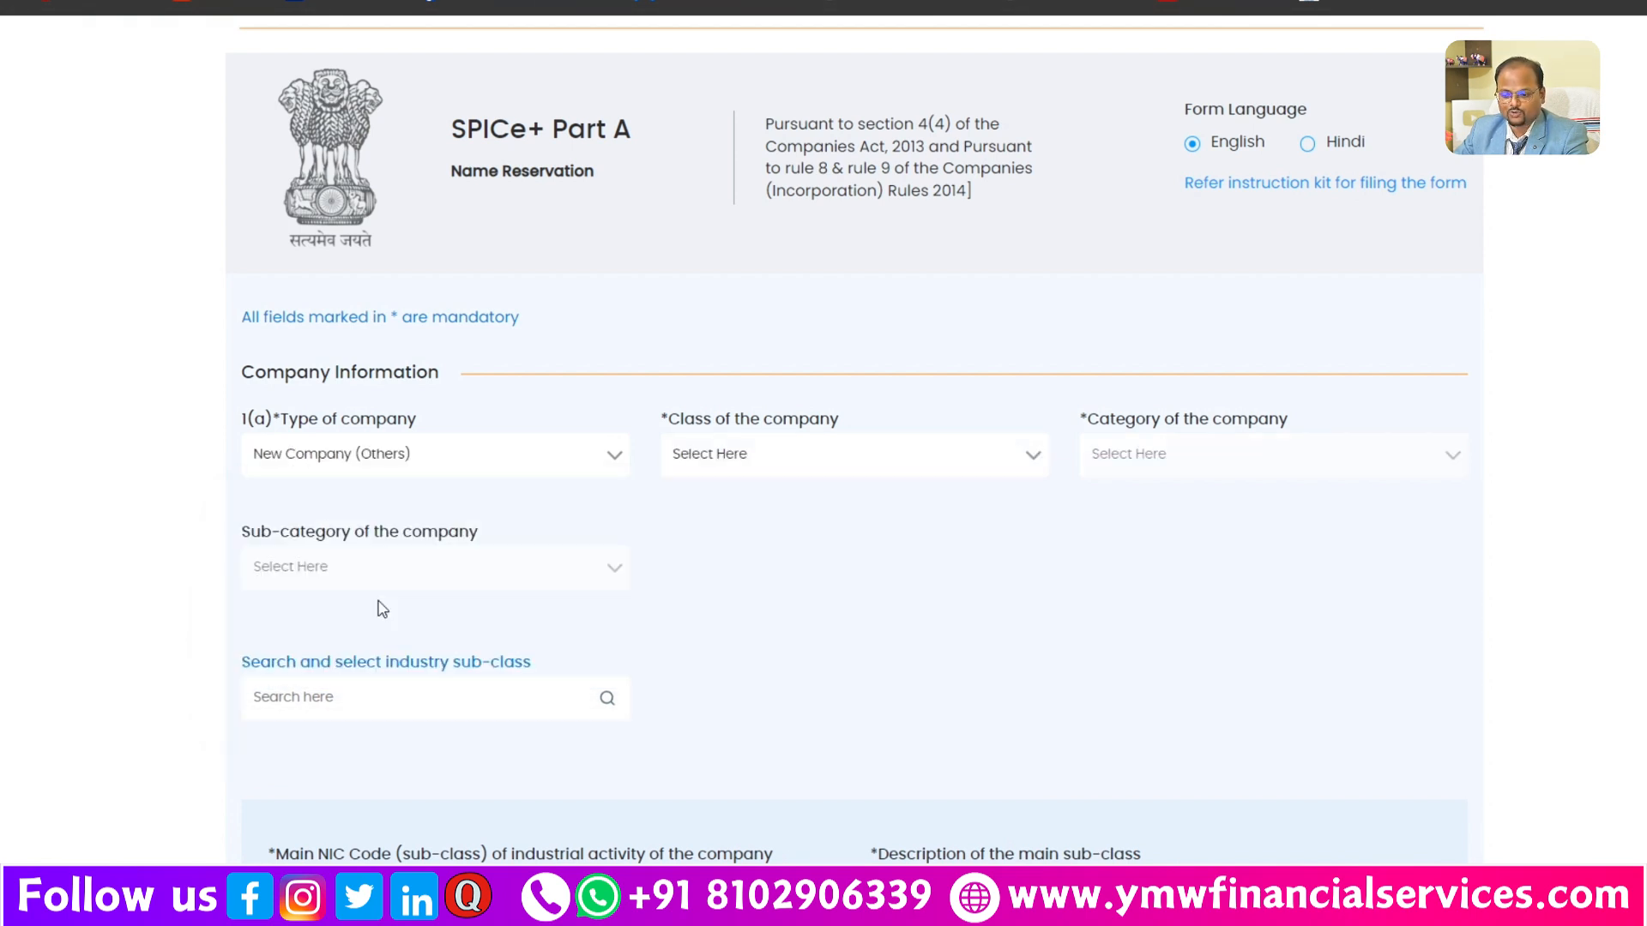
{"action": "left_click", "coordinate": [896, 467]}
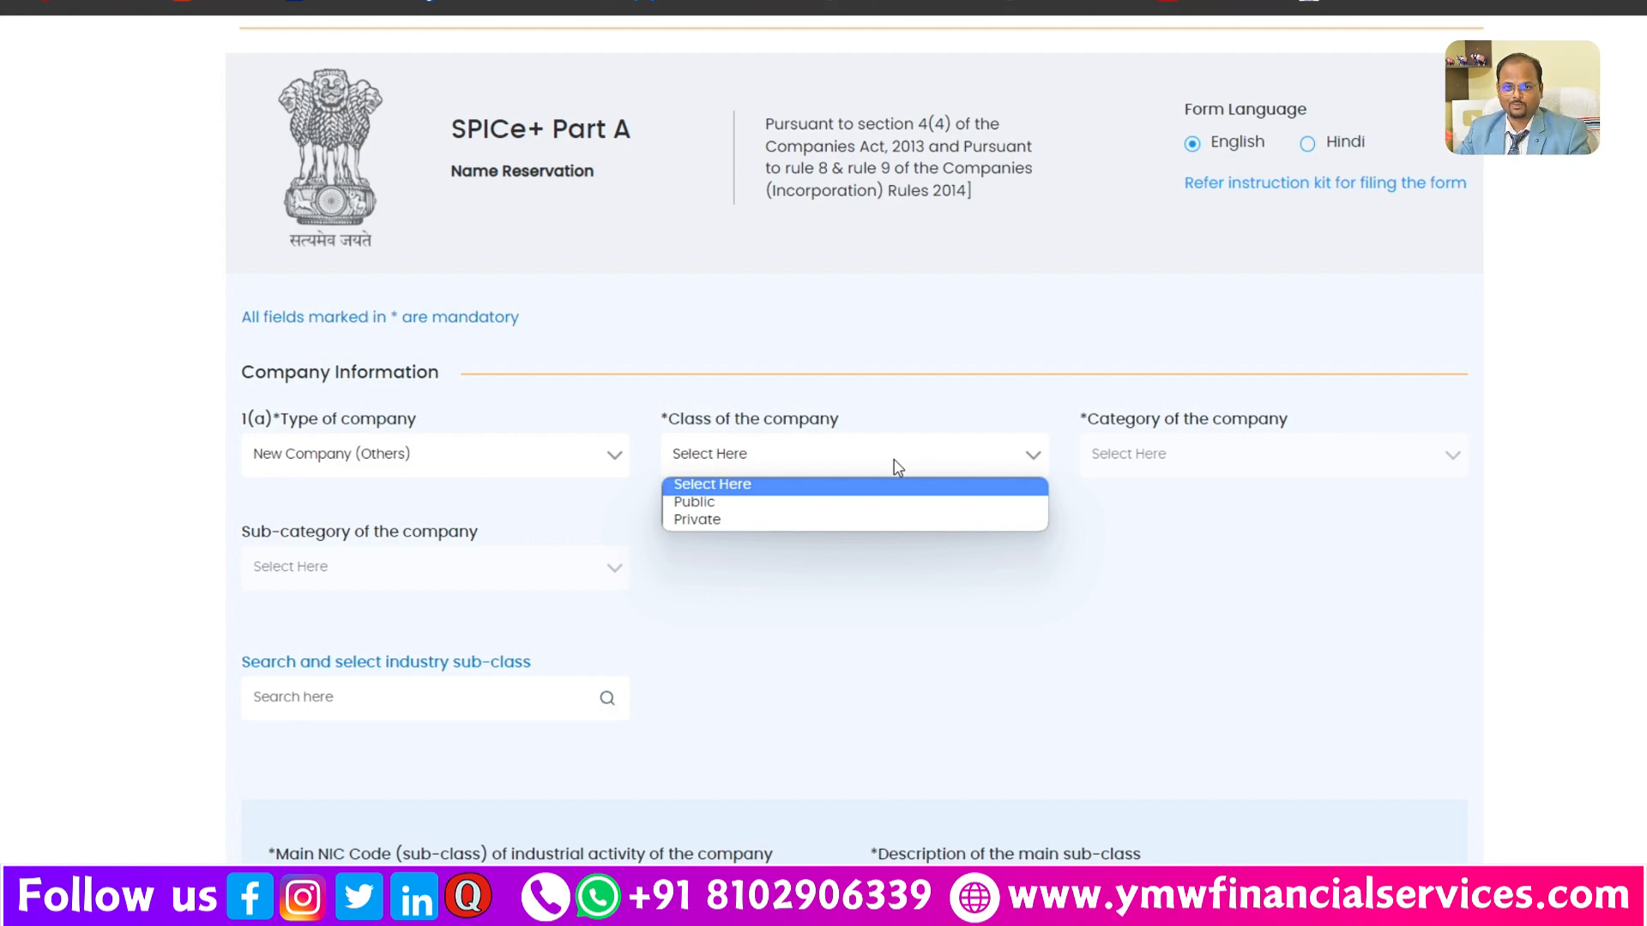
{"action": "left_click", "coordinate": [758, 518]}
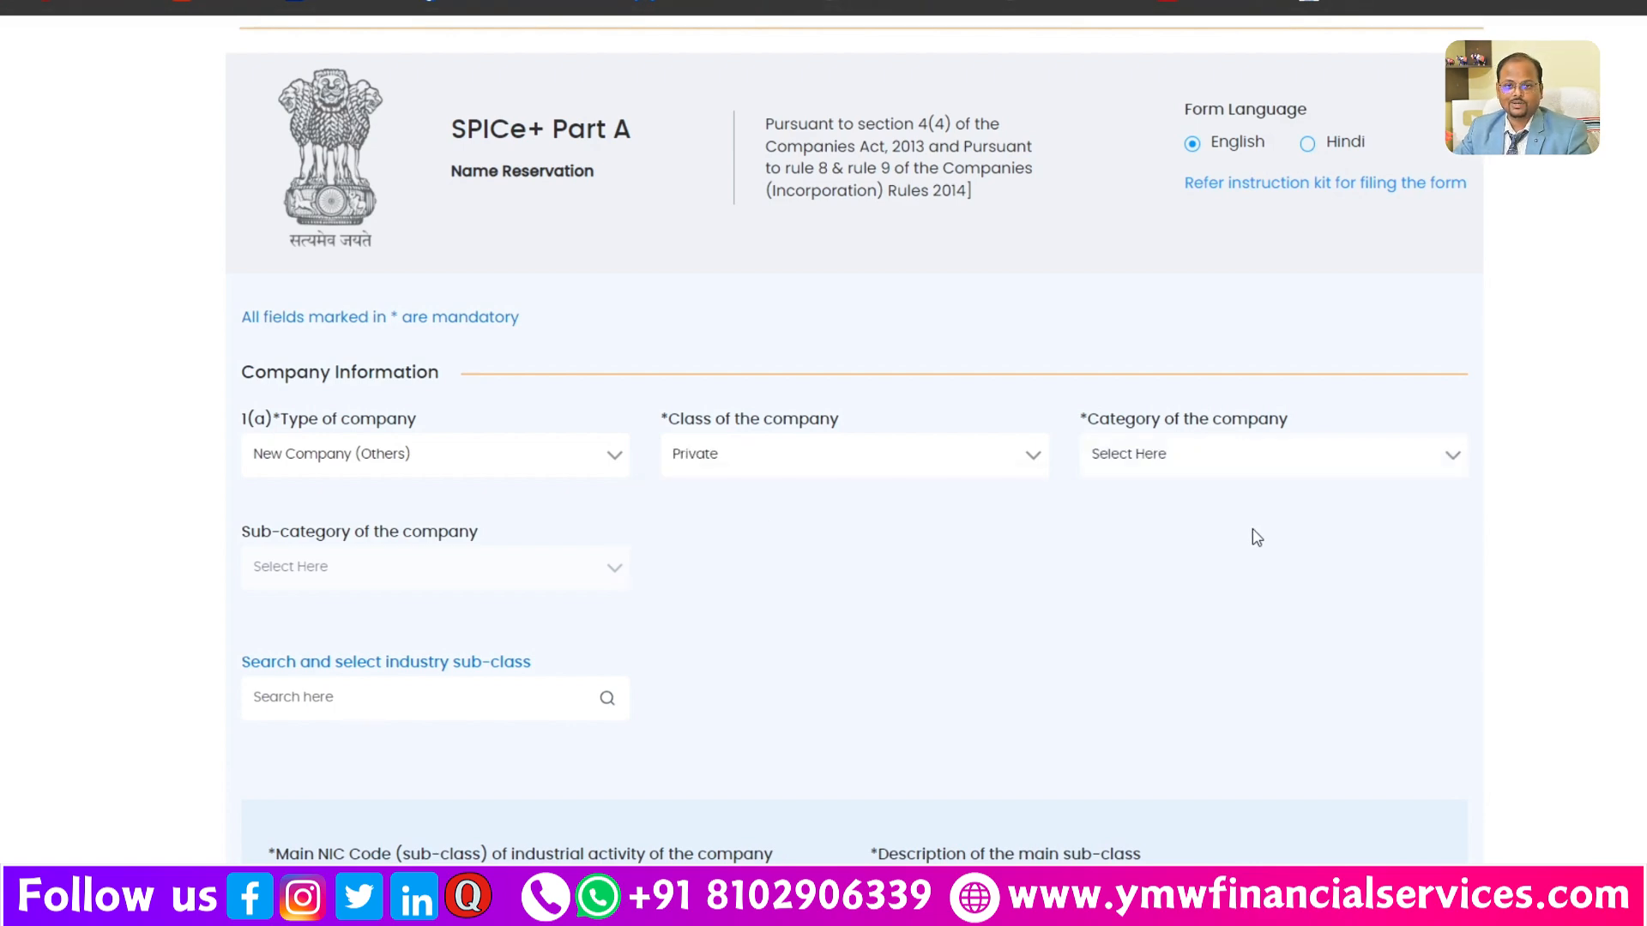
Step: Set the category to Company limited by shares and the sub-category to Non-government company
{"action": "left_click", "coordinate": [1240, 464]}
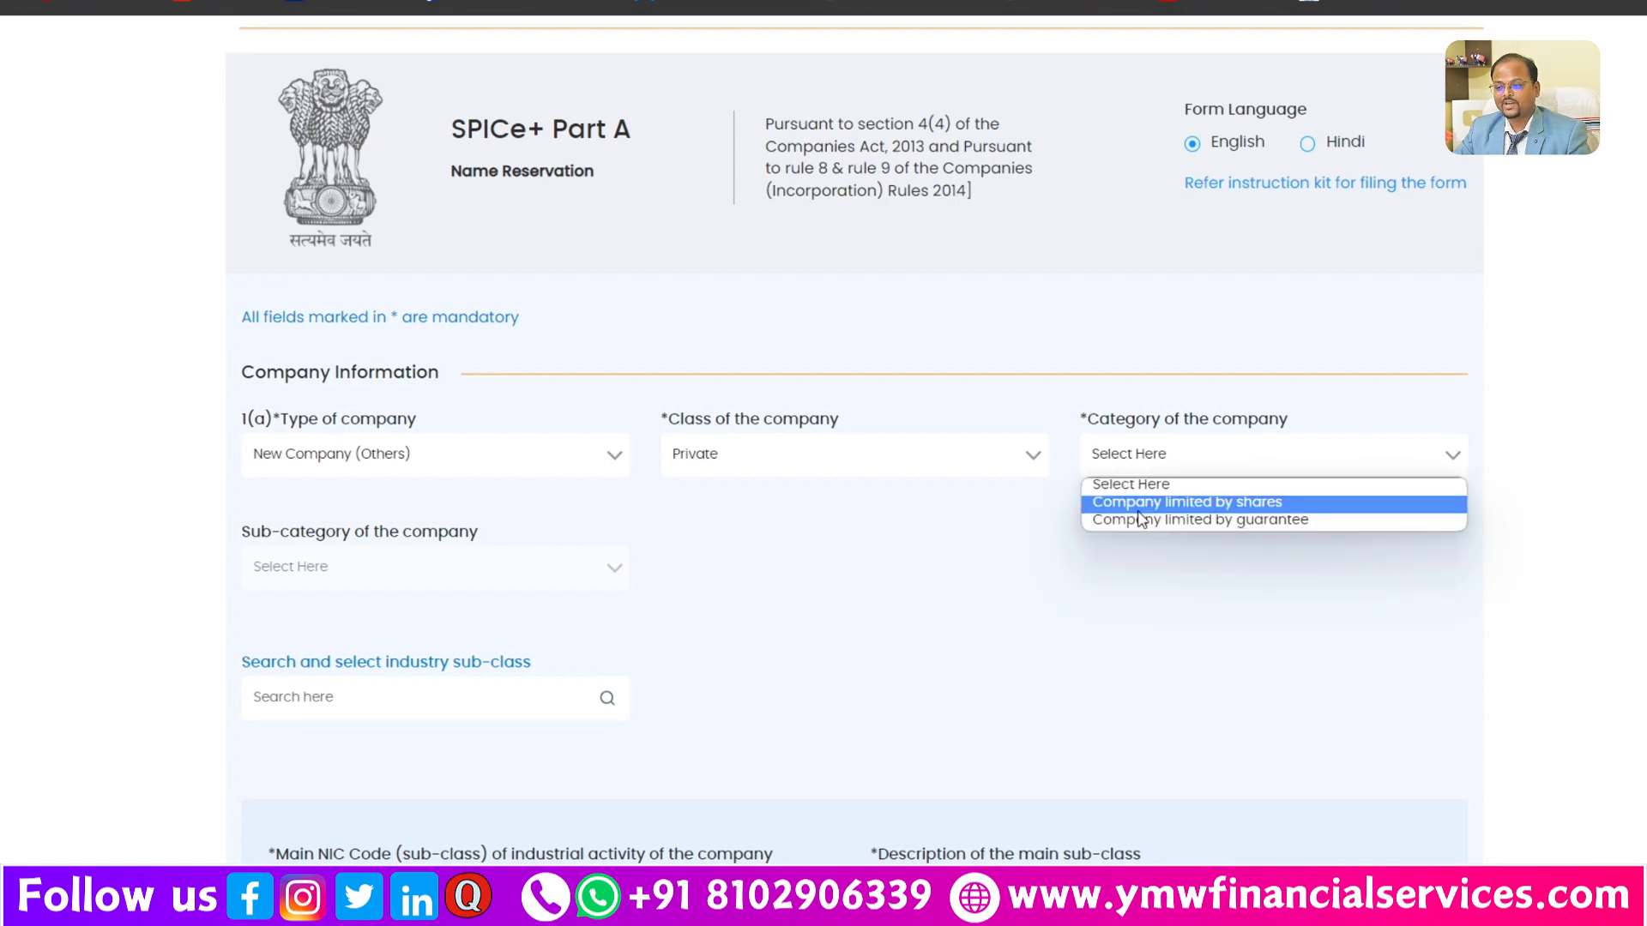
{"action": "left_click", "coordinate": [1224, 507]}
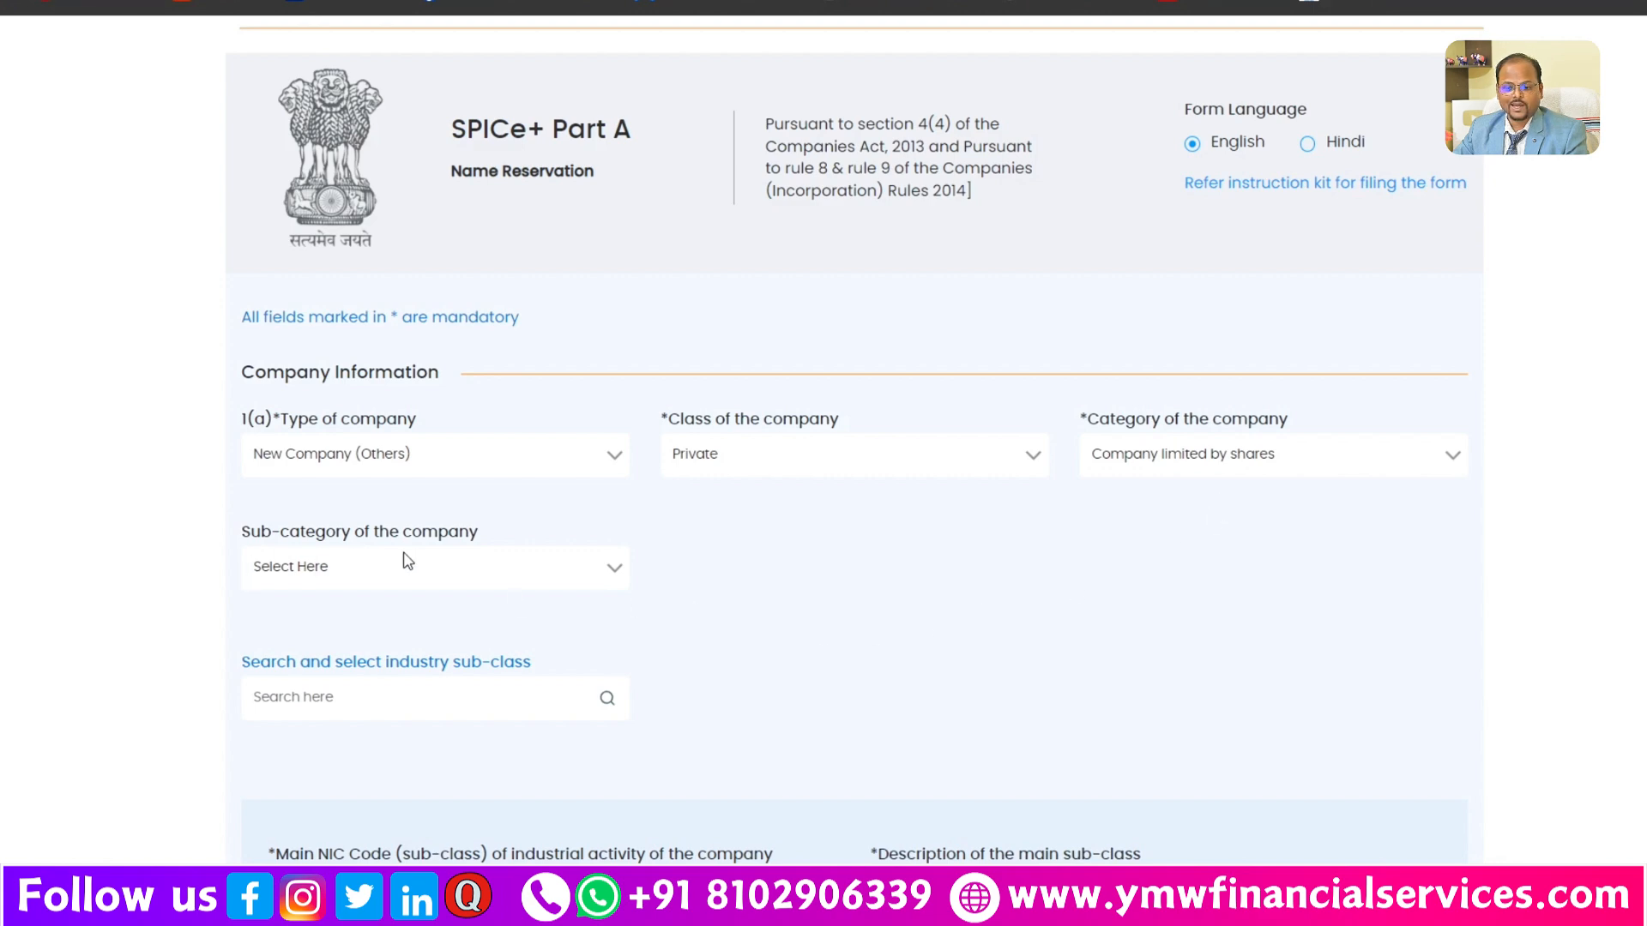
{"action": "scroll", "coordinate": [655, 496], "scroll_direction": "down", "scroll_amount": 4}
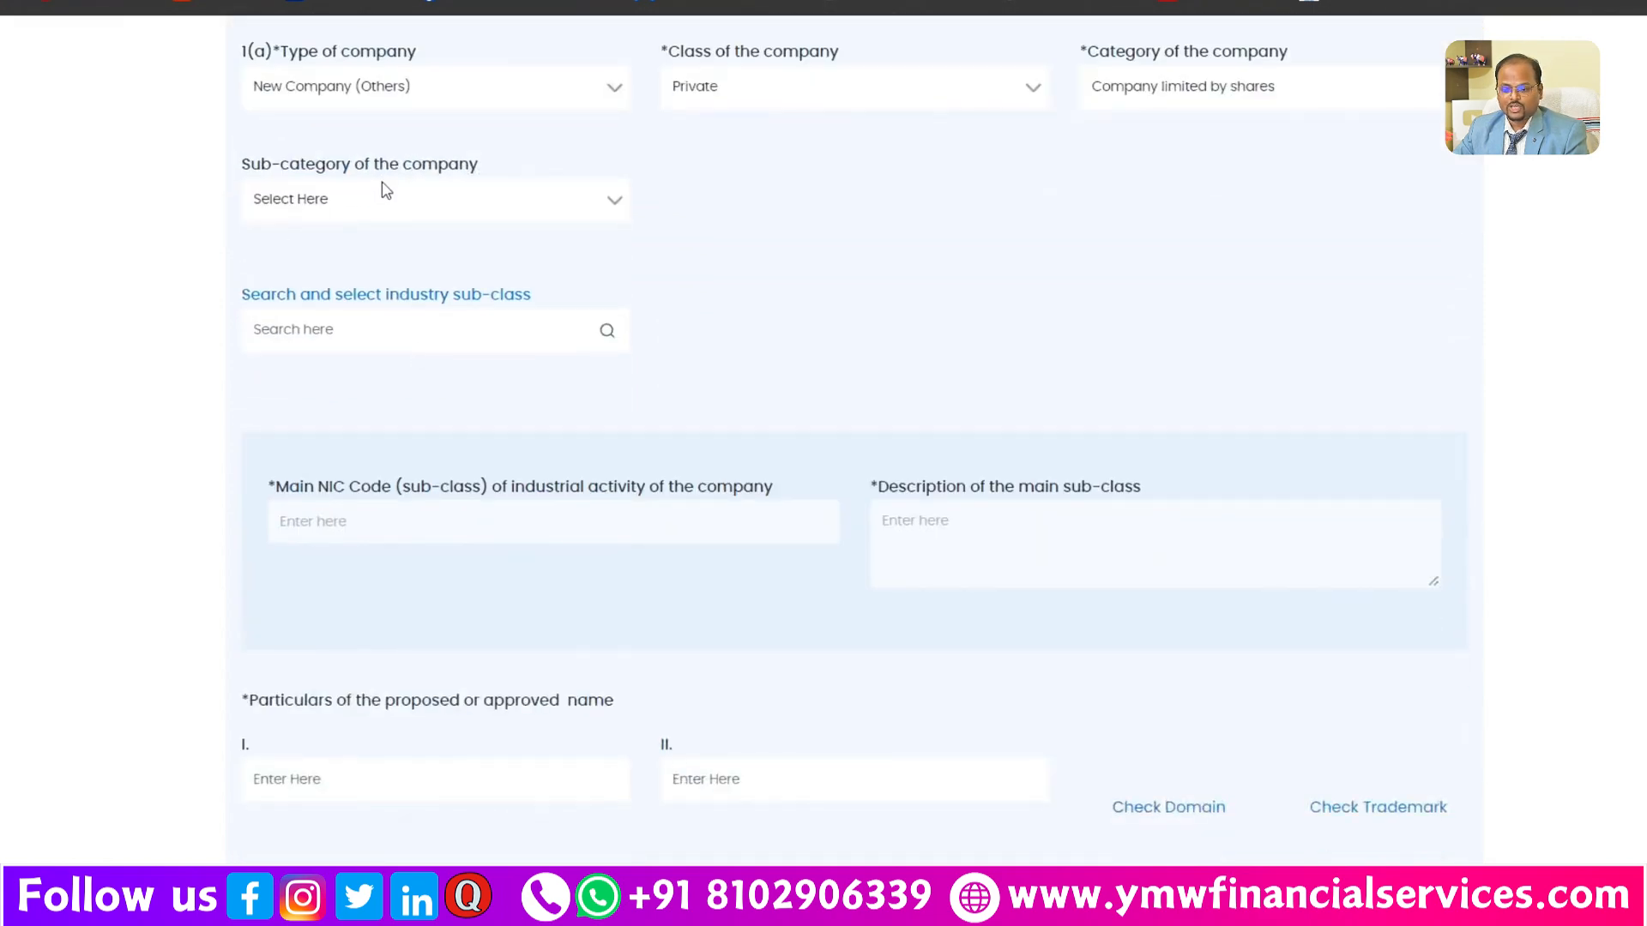
{"action": "left_click", "coordinate": [422, 204]}
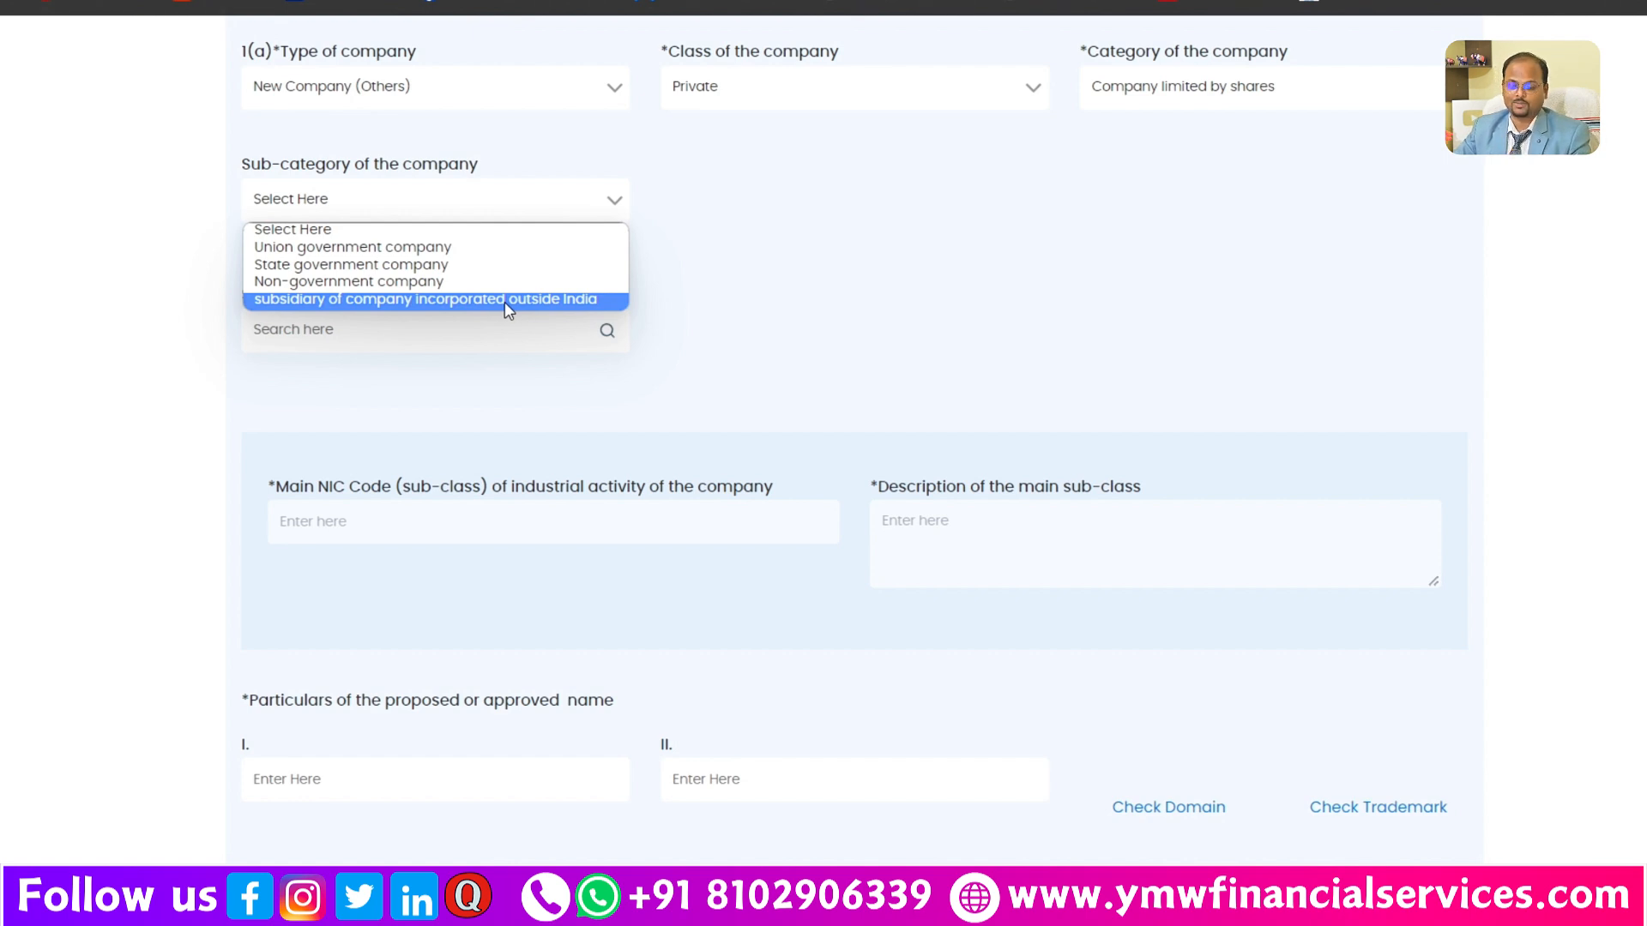
{"action": "left_click", "coordinate": [375, 282]}
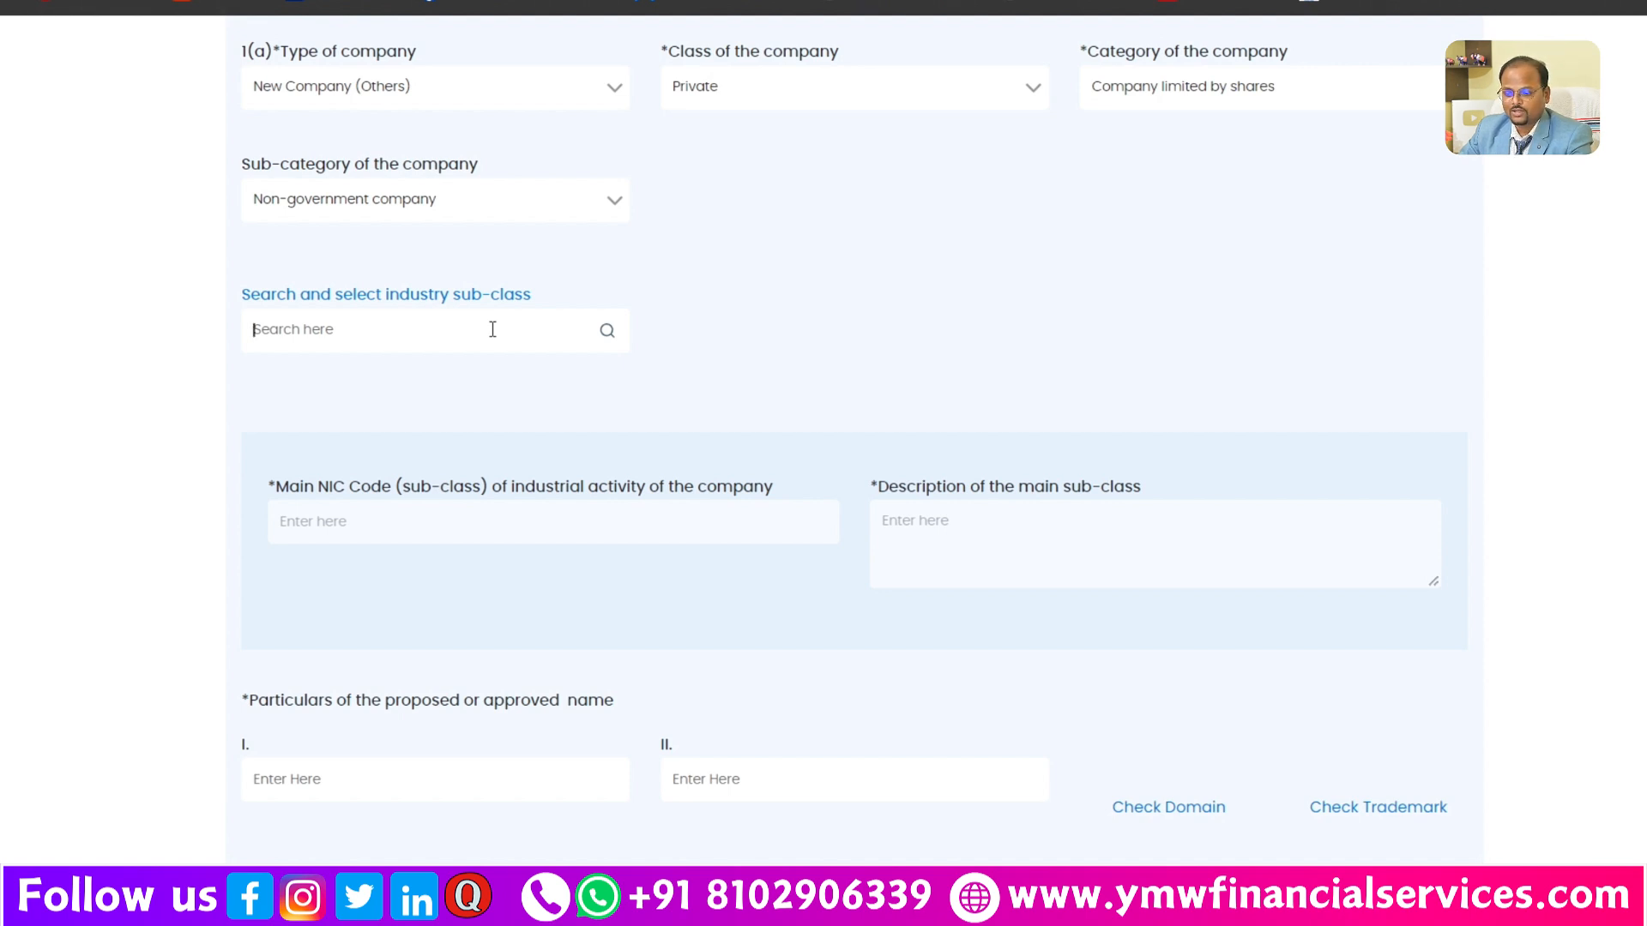
Step: Search the industry sub-classes for "tour" and add NIC codes 79120 and 52291 to the application
{"action": "type", "text": "taur"}
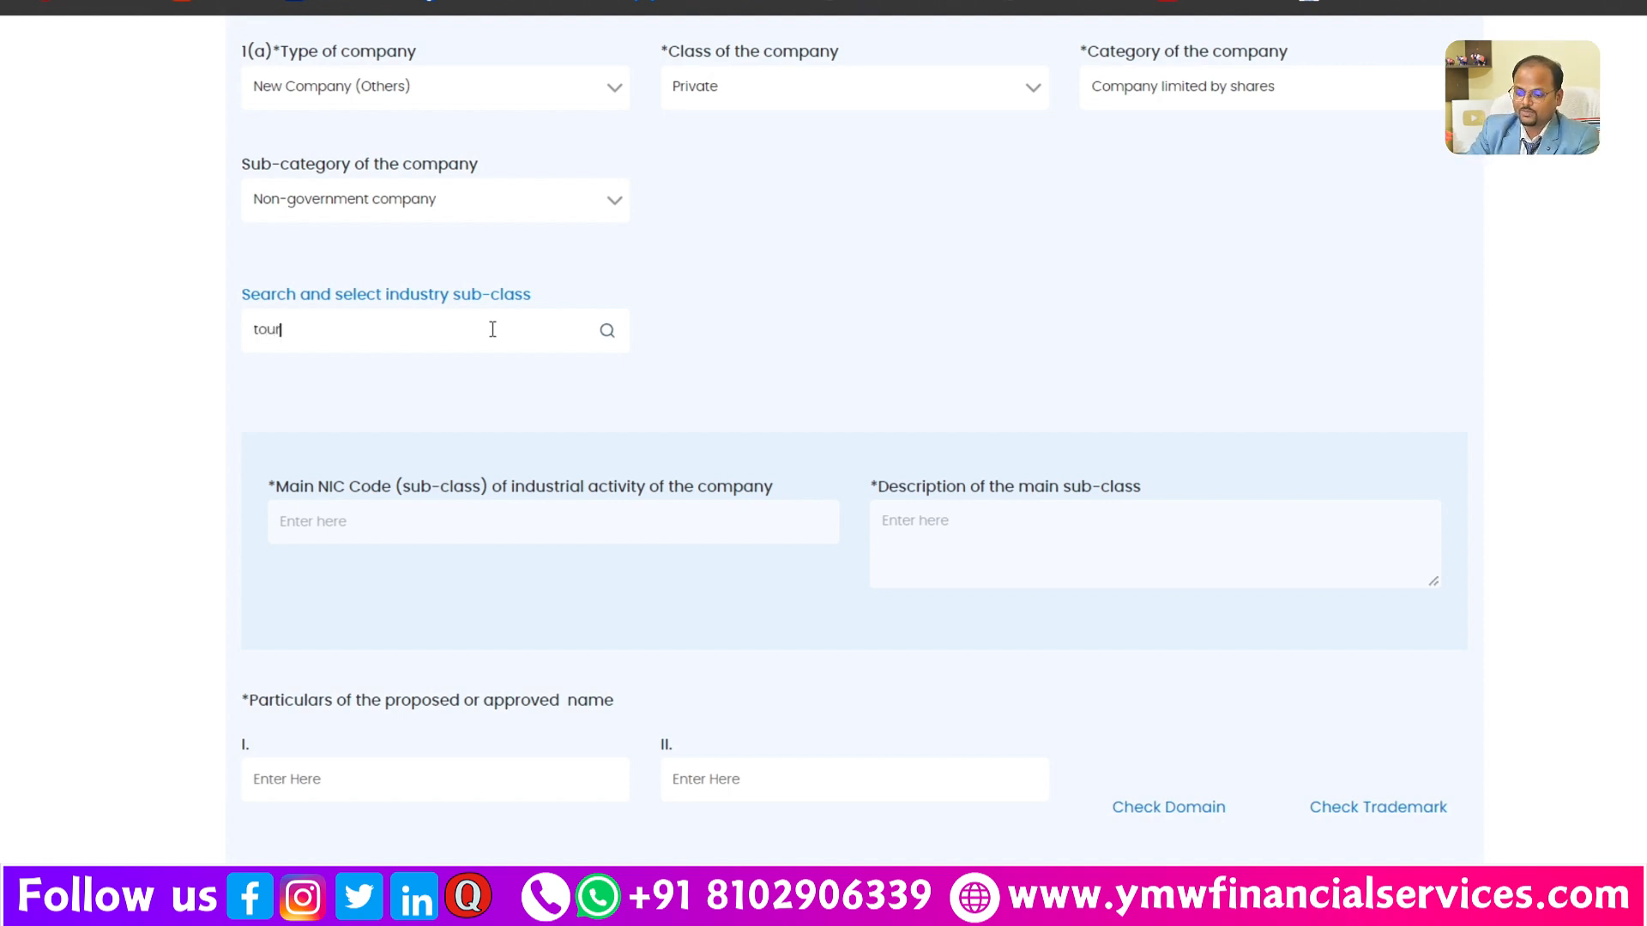
{"action": "left_click", "coordinate": [608, 333]}
{"action": "left_click", "coordinate": [600, 441]}
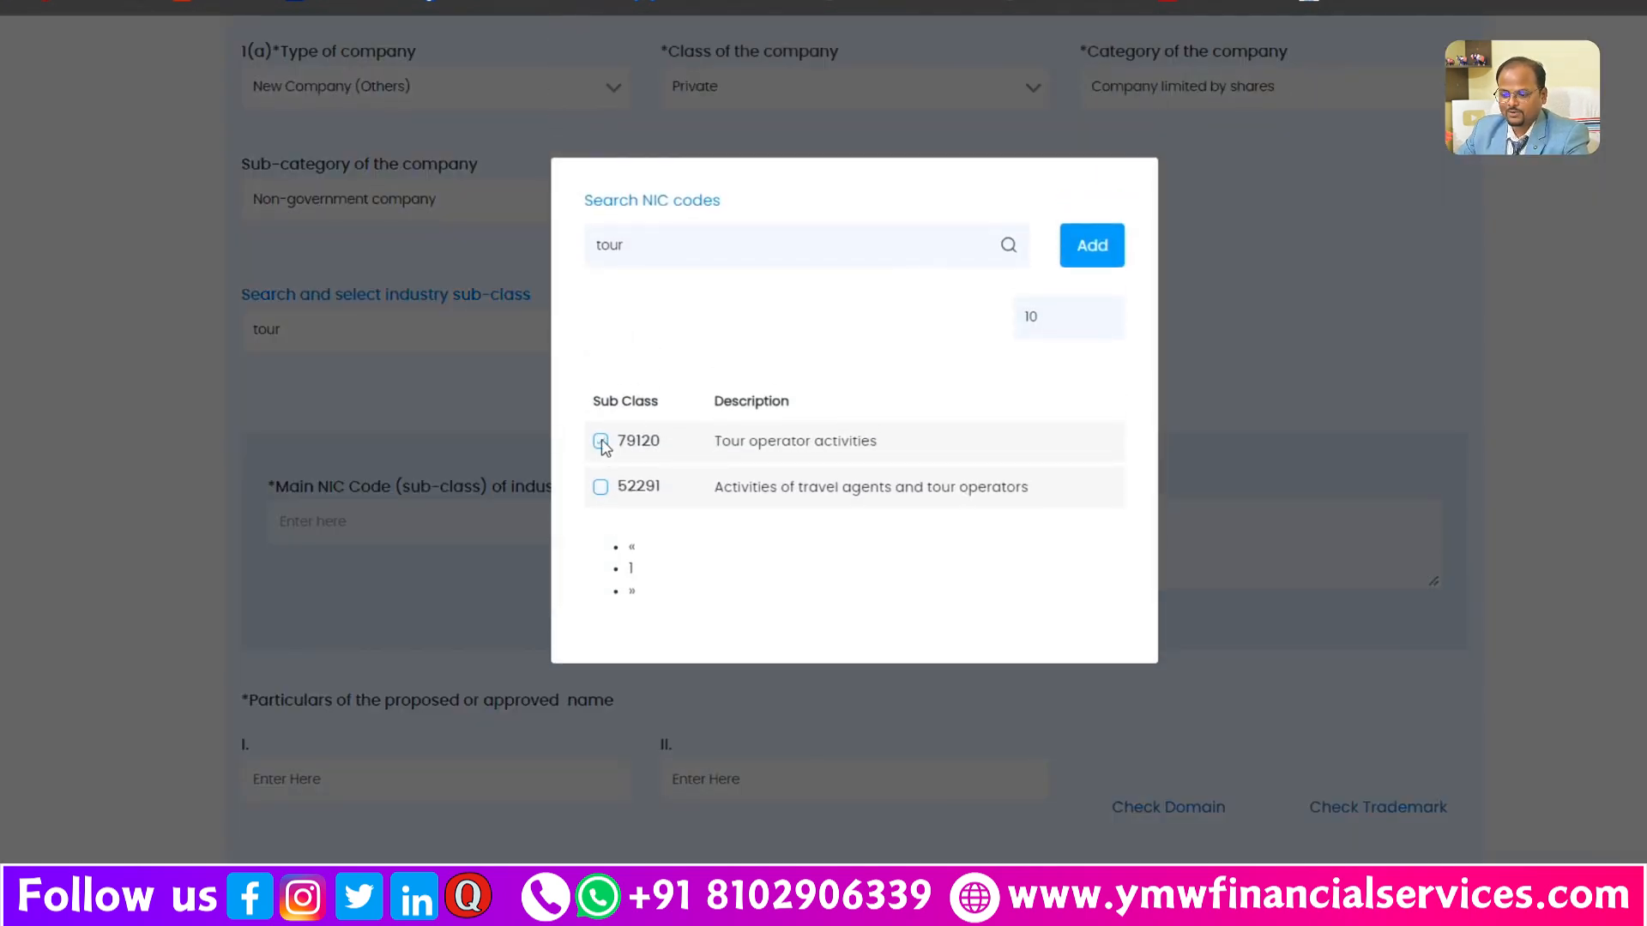
{"action": "left_click", "coordinate": [600, 489]}
{"action": "left_click", "coordinate": [1091, 248]}
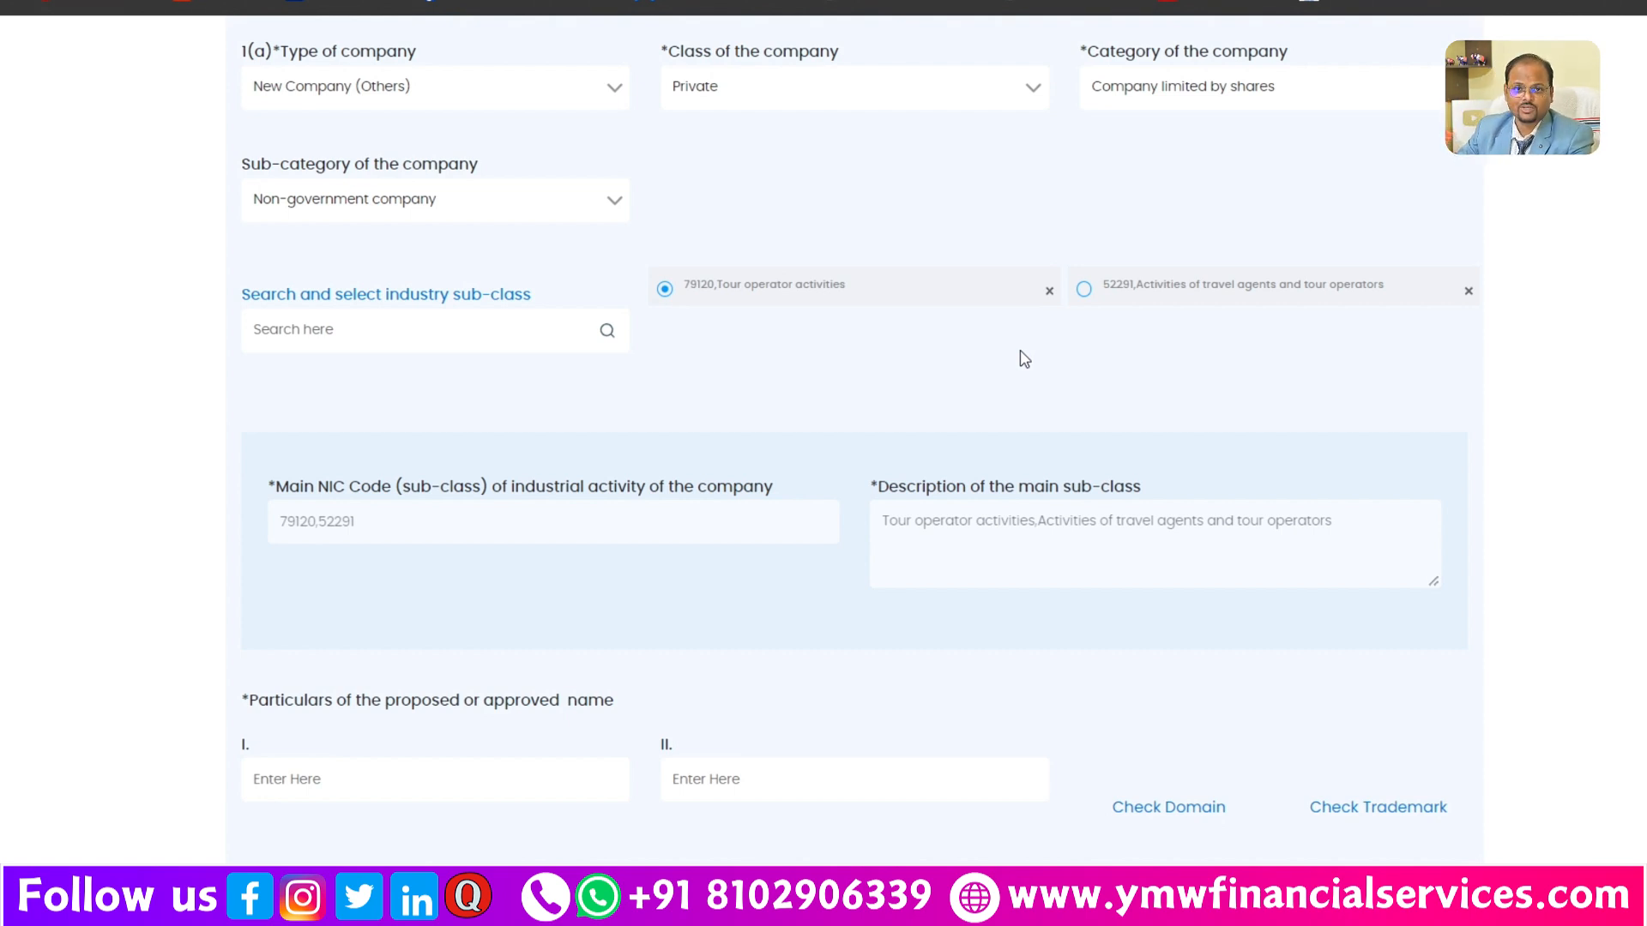
Step: Check the proposed names TAKEA HOLIDAY & TRIPS PRIVATE LIMITED and TAKEA TOUR TRIPS PRIVATE LIMITED and review the resulting alerts
{"action": "scroll", "coordinate": [1025, 359], "scroll_direction": "down", "scroll_amount": 3}
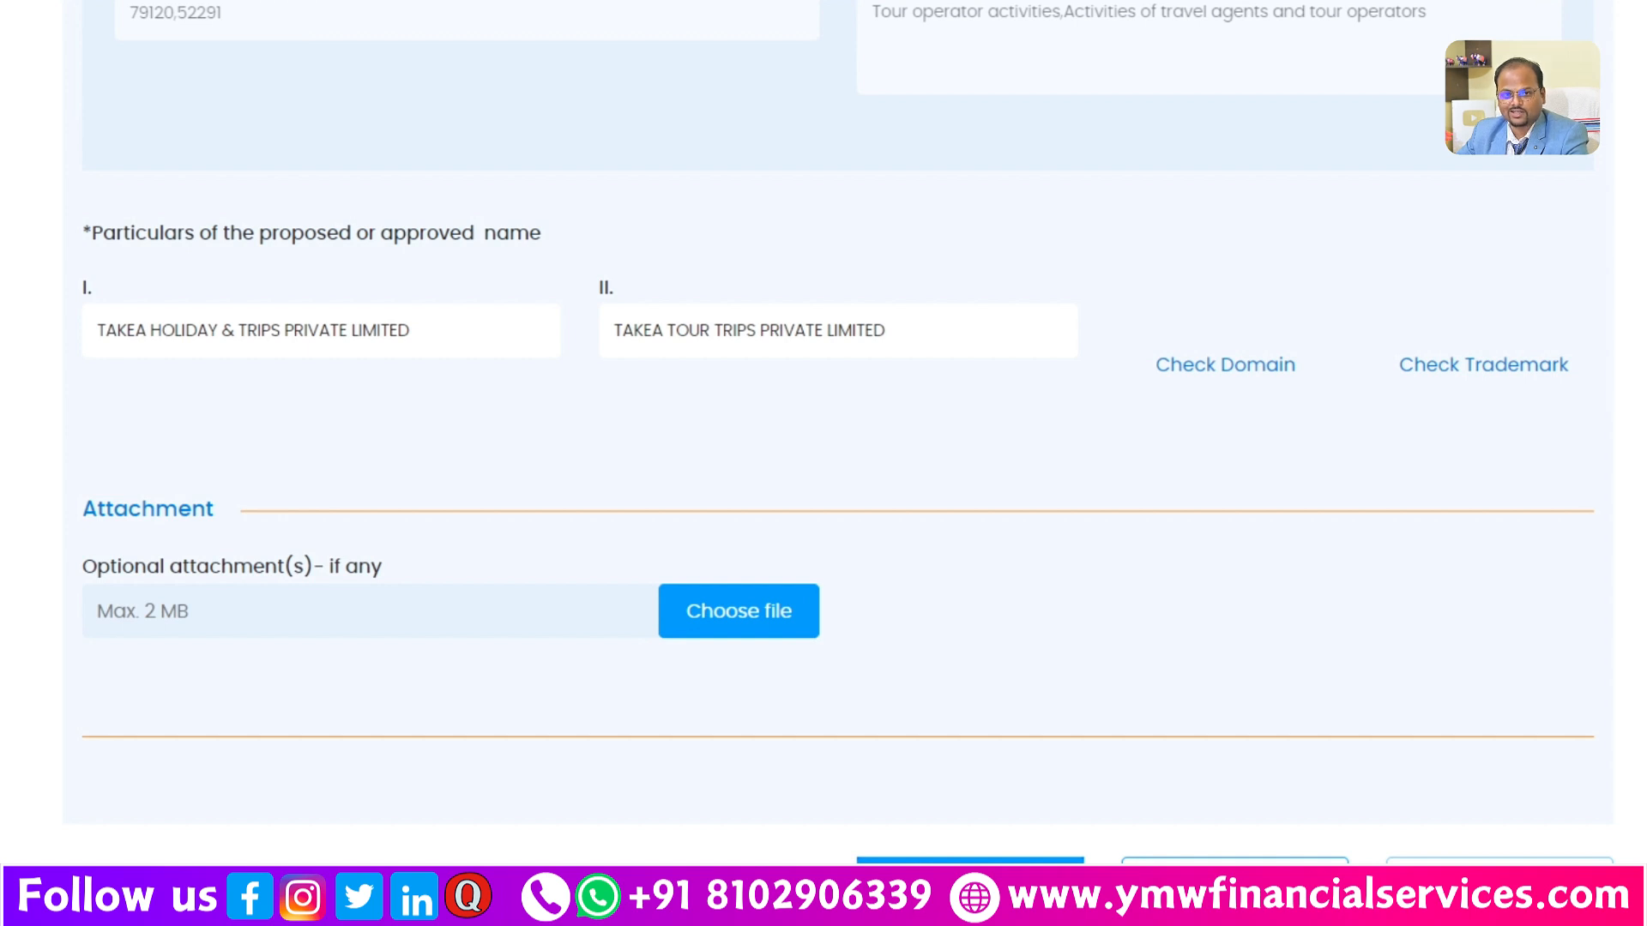
{"action": "left_click", "coordinate": [970, 882]}
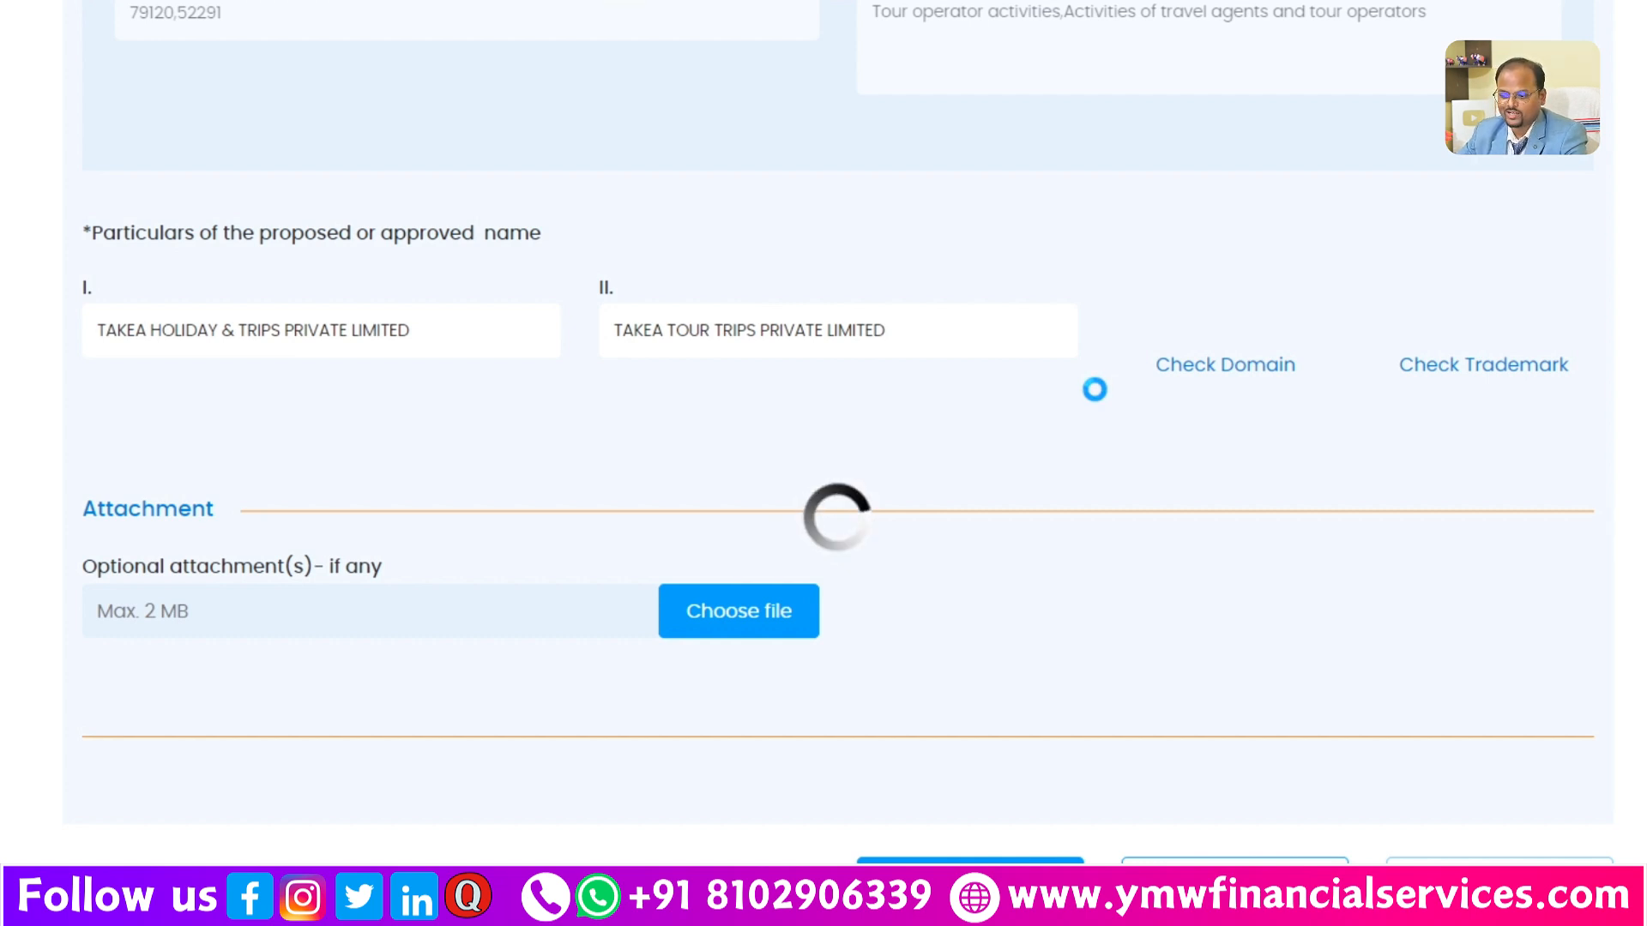
{"action": "scroll", "coordinate": [1180, 573], "scroll_direction": "down", "scroll_amount": 8}
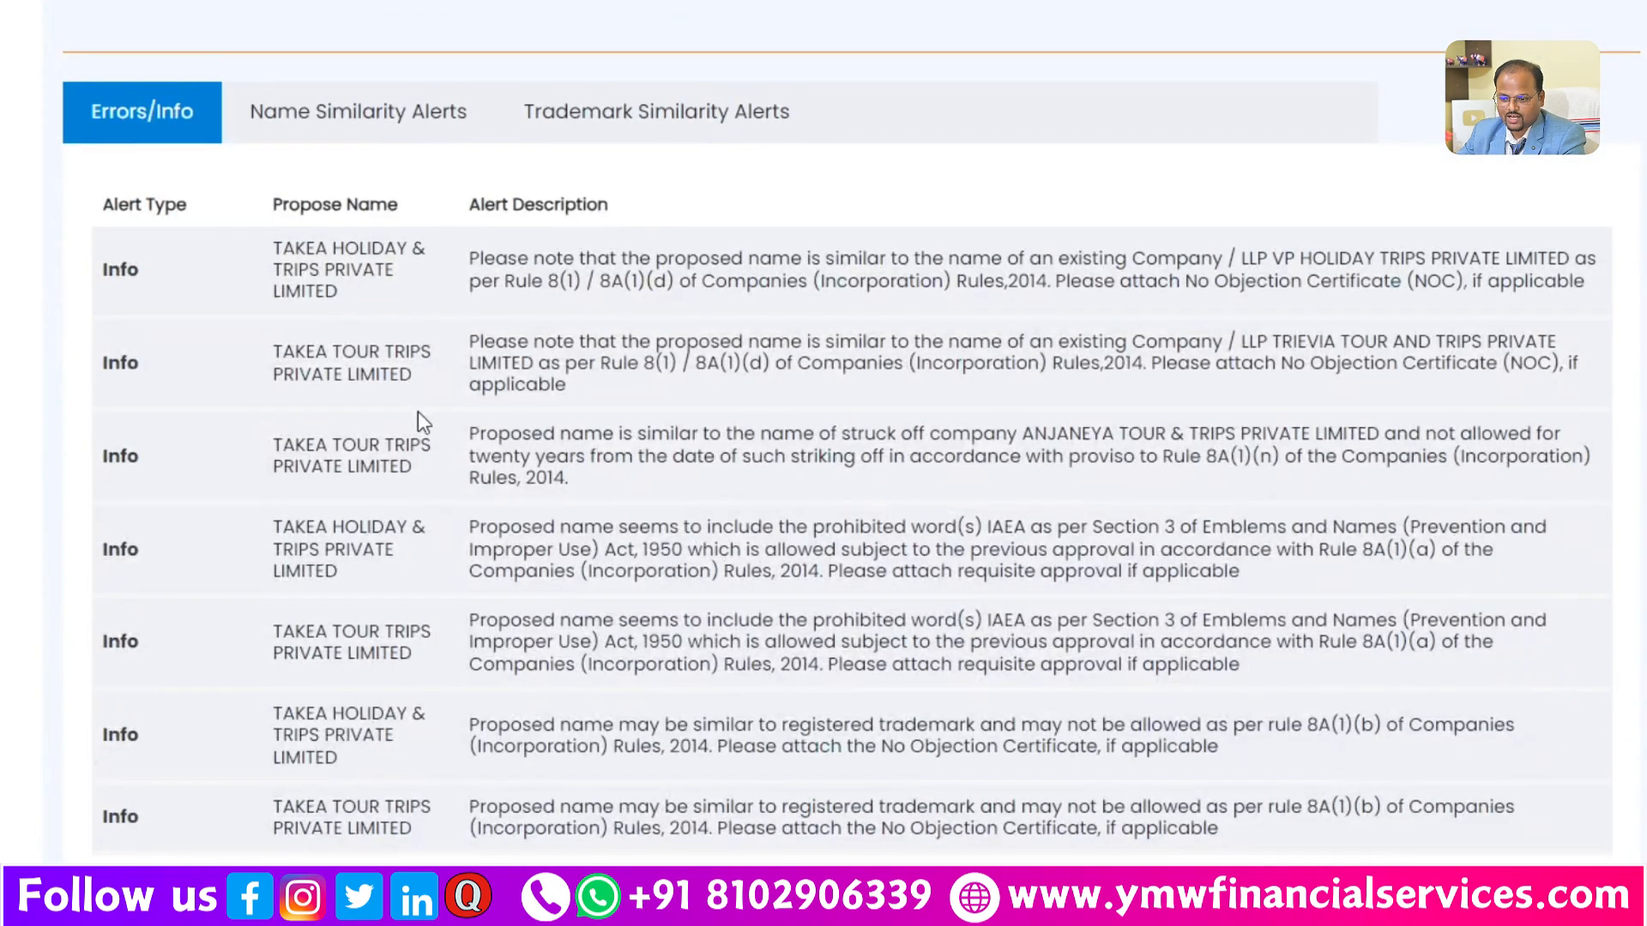
Step: Review the alert descriptions, the name similarity alerts and the trademark similarity alerts for the two proposed names
{"action": "scroll", "coordinate": [514, 515], "scroll_direction": "up", "scroll_amount": 4}
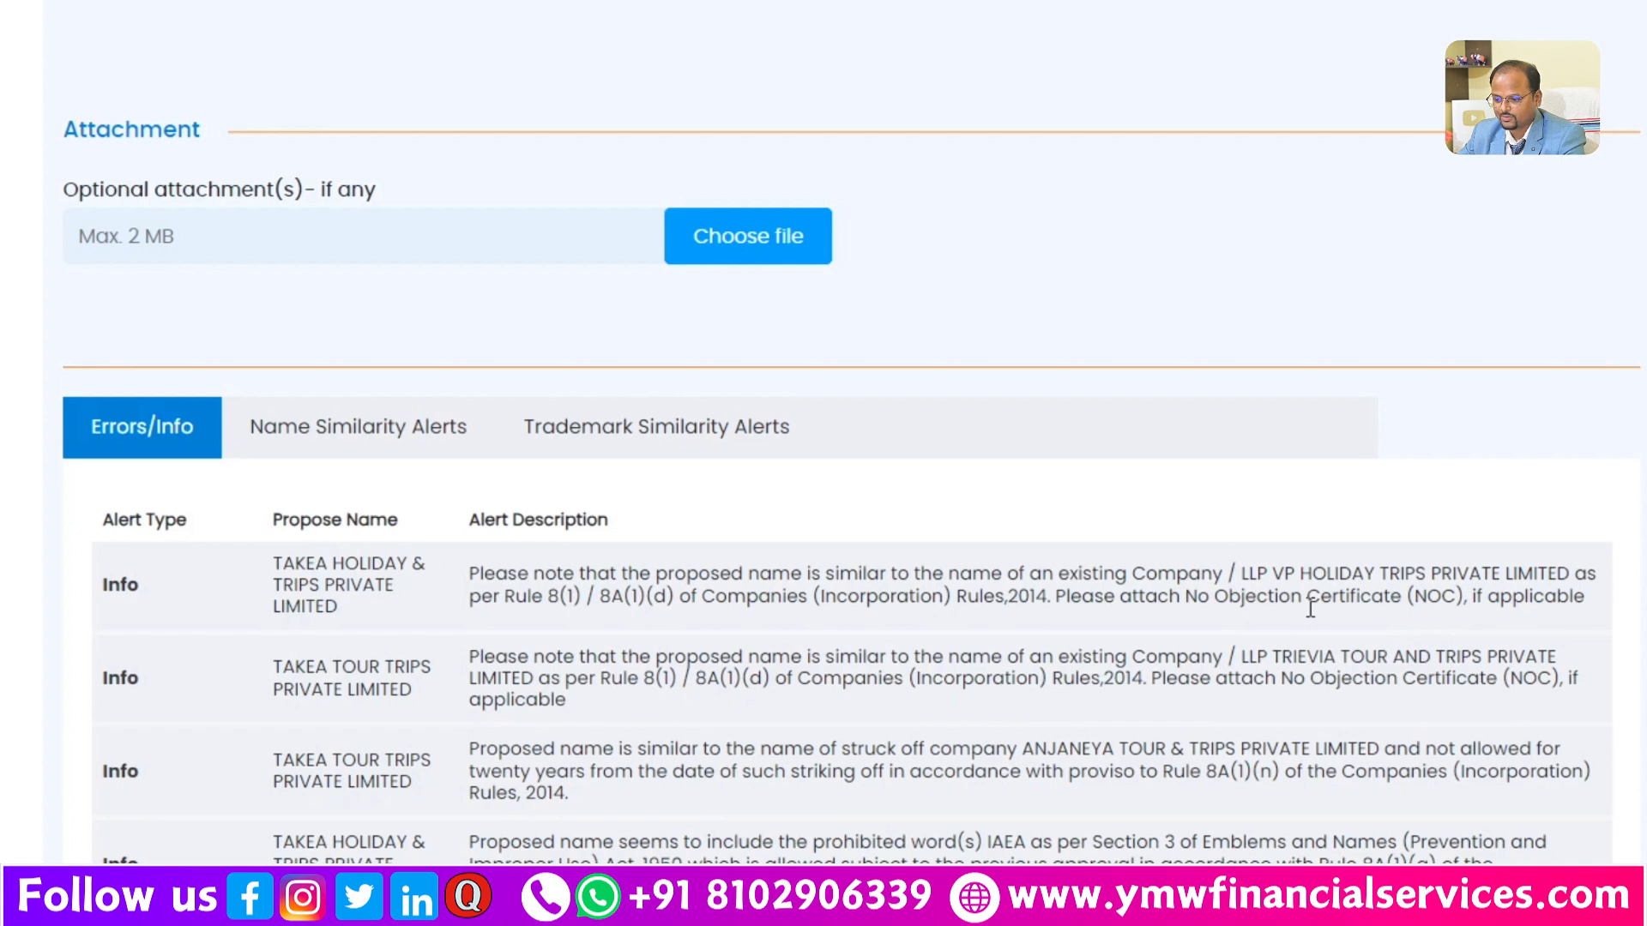
{"action": "scroll", "coordinate": [1310, 609], "scroll_direction": "down", "scroll_amount": 2}
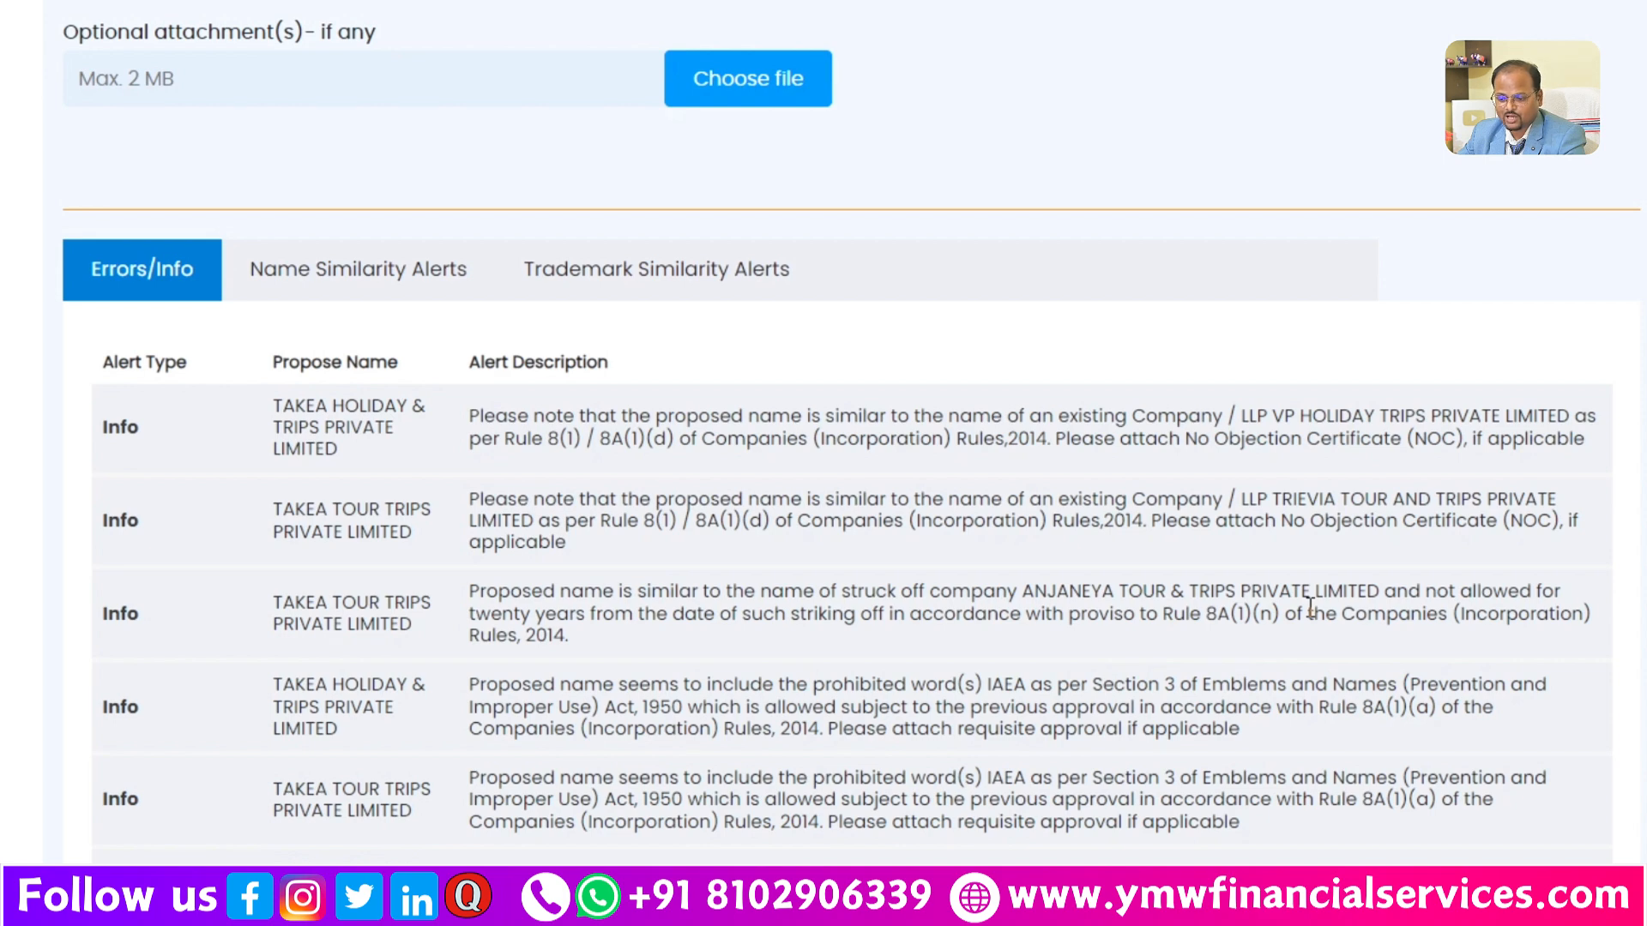
{"action": "scroll", "coordinate": [1310, 609], "scroll_direction": "down", "scroll_amount": 2}
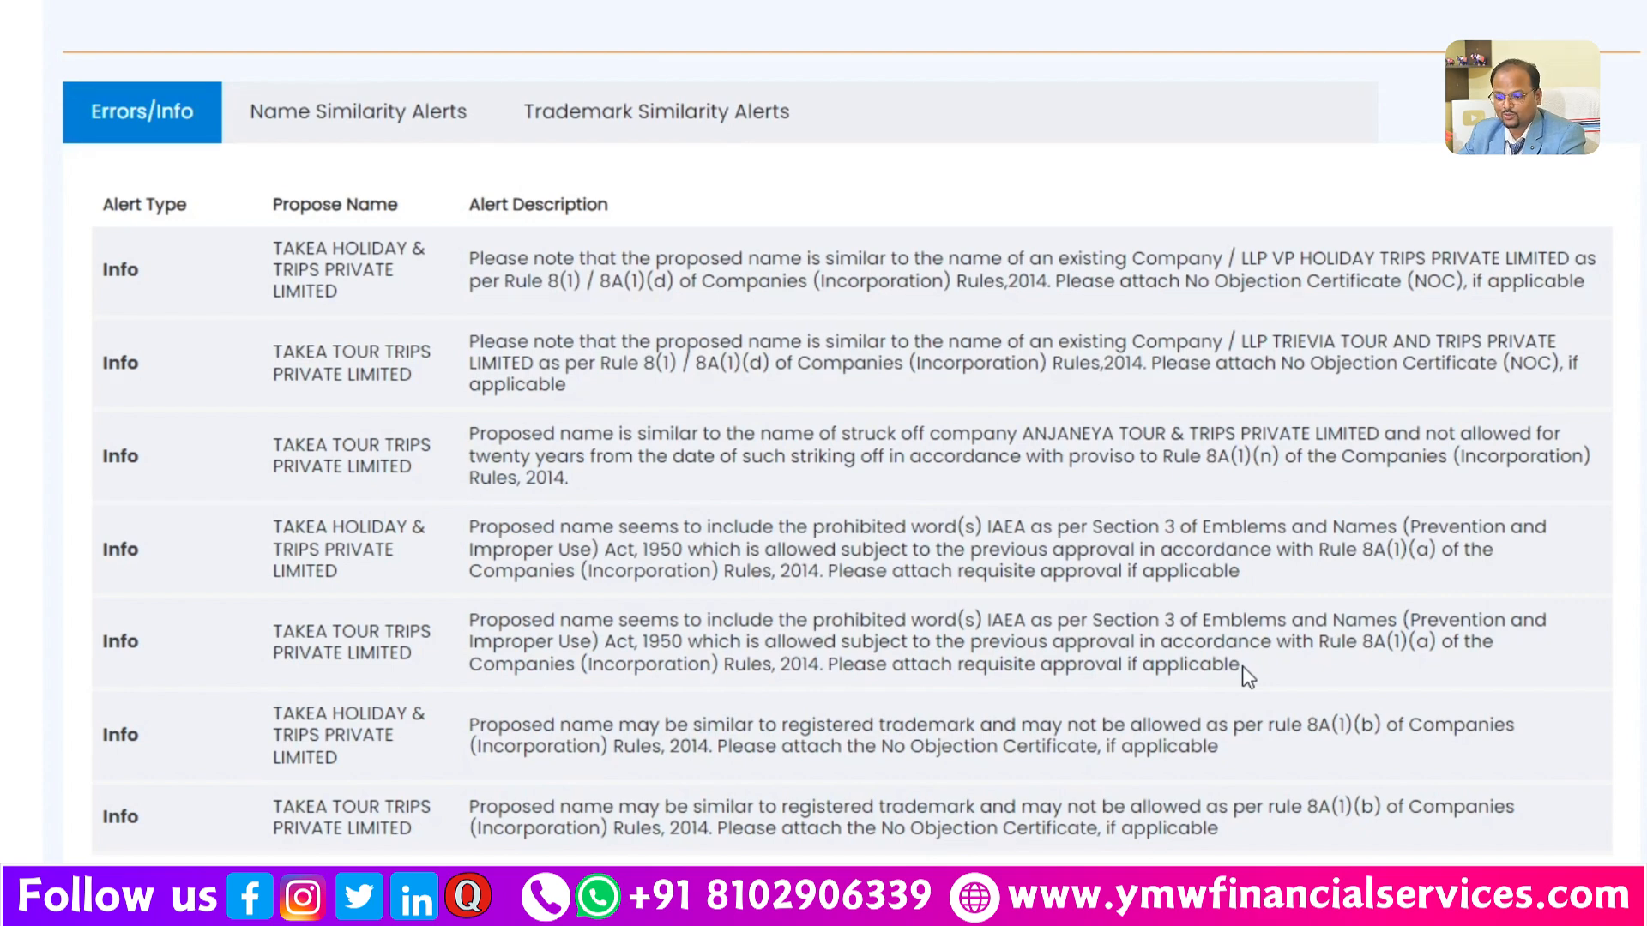
{"action": "left_click", "coordinate": [356, 117]}
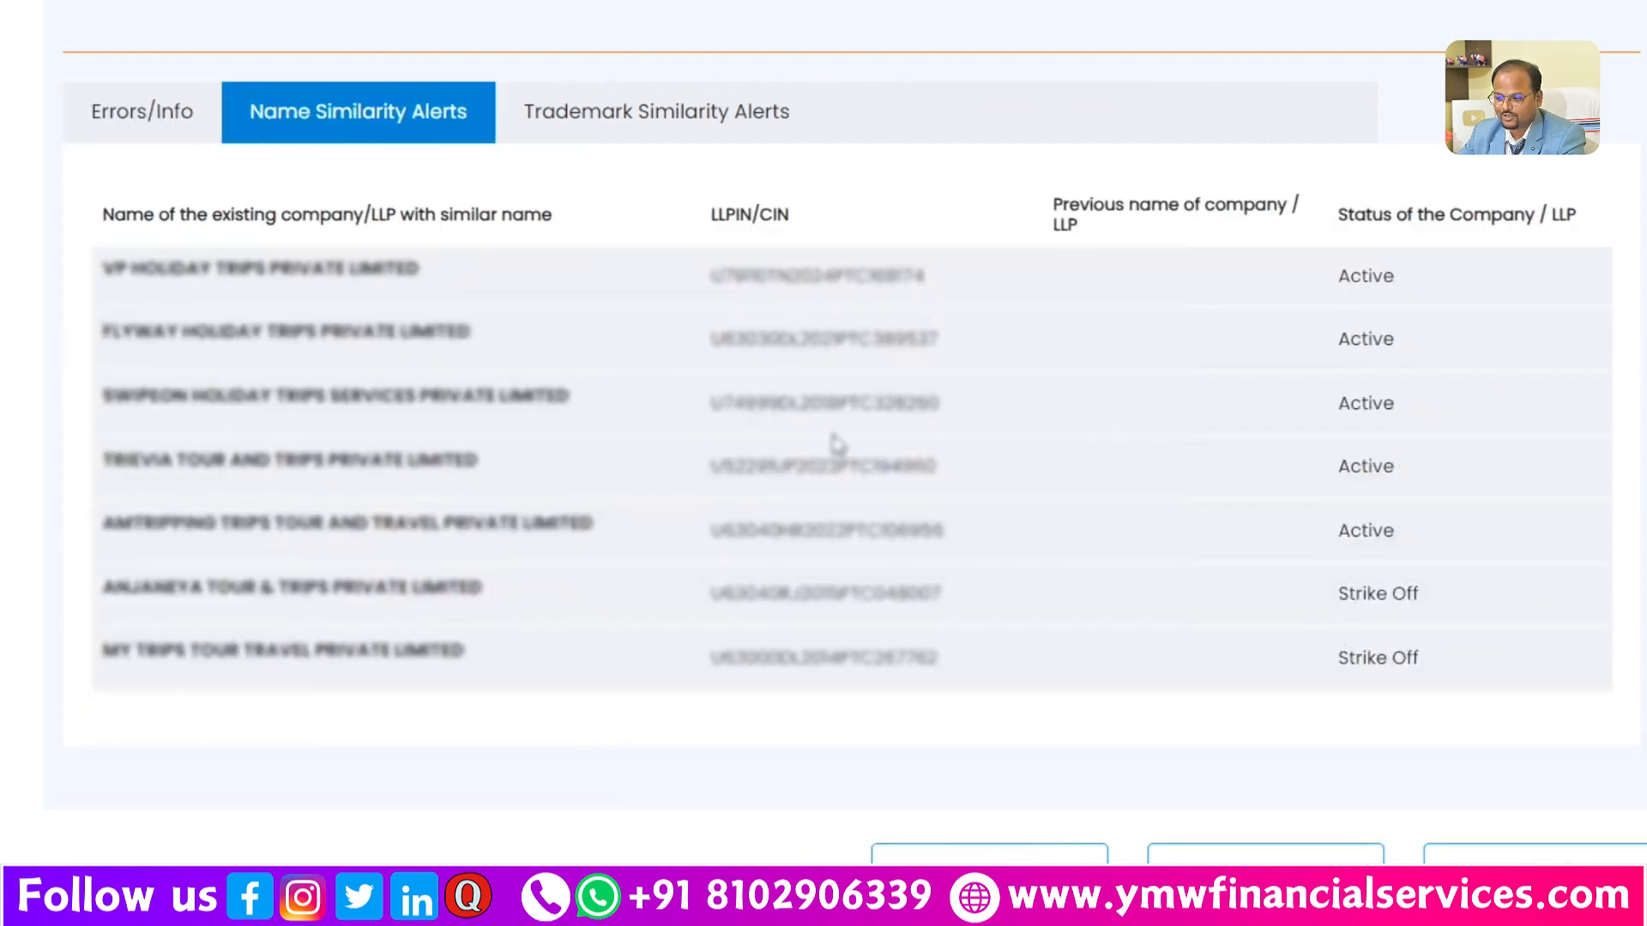
{"action": "left_click", "coordinate": [628, 117]}
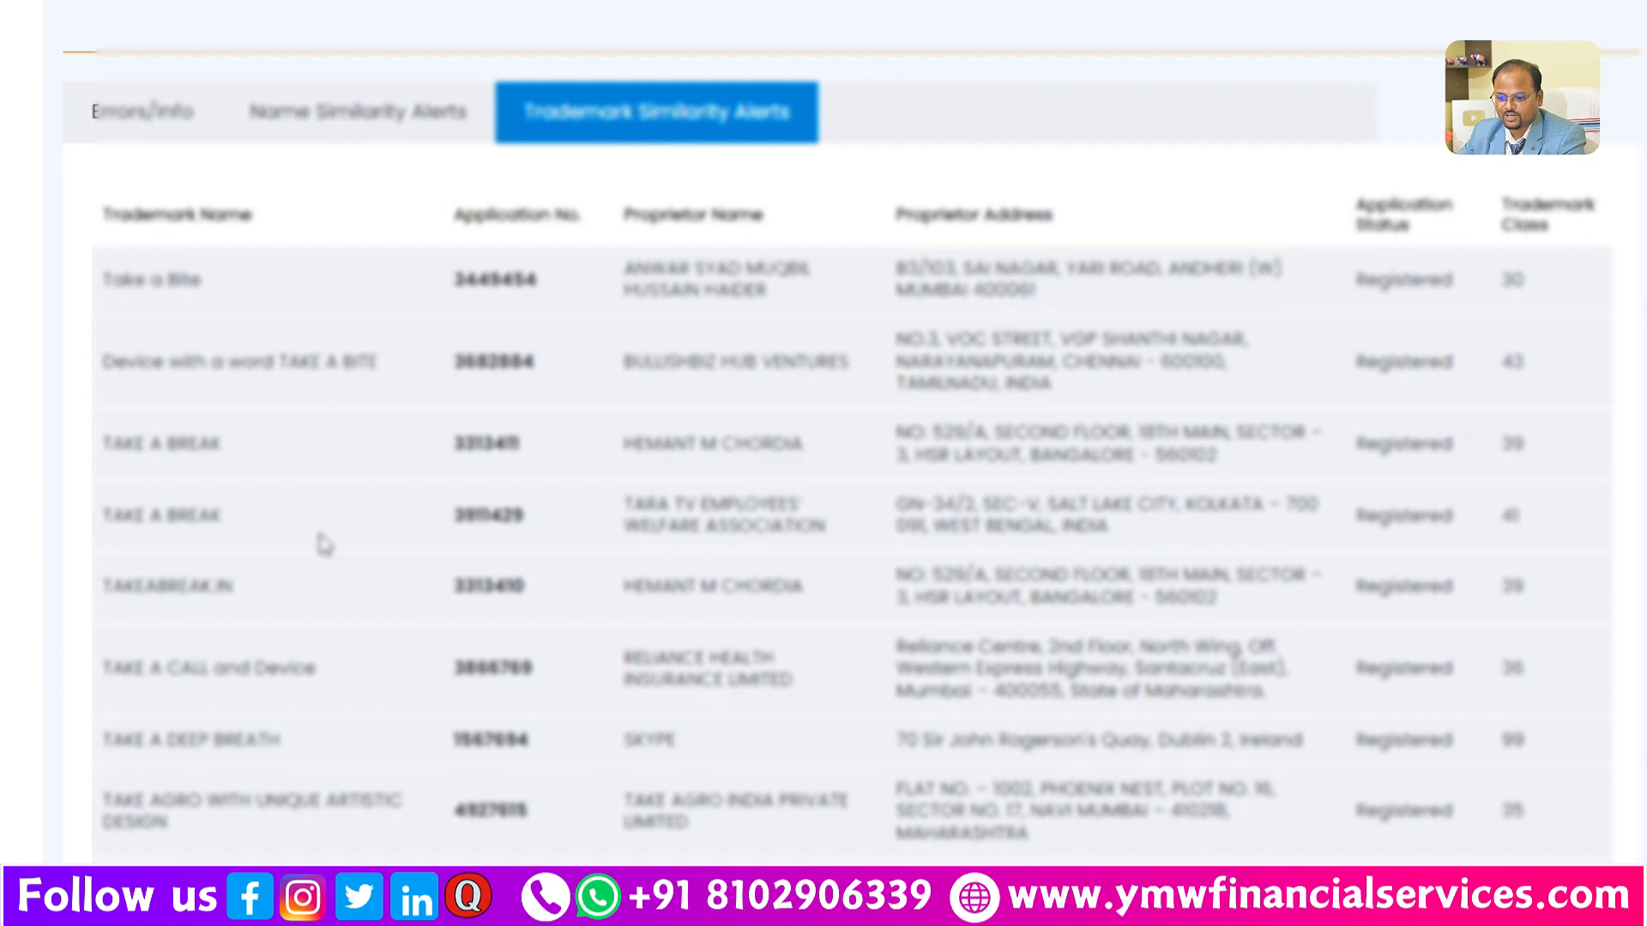
{"action": "scroll", "coordinate": [358, 819], "scroll_direction": "down", "scroll_amount": 2}
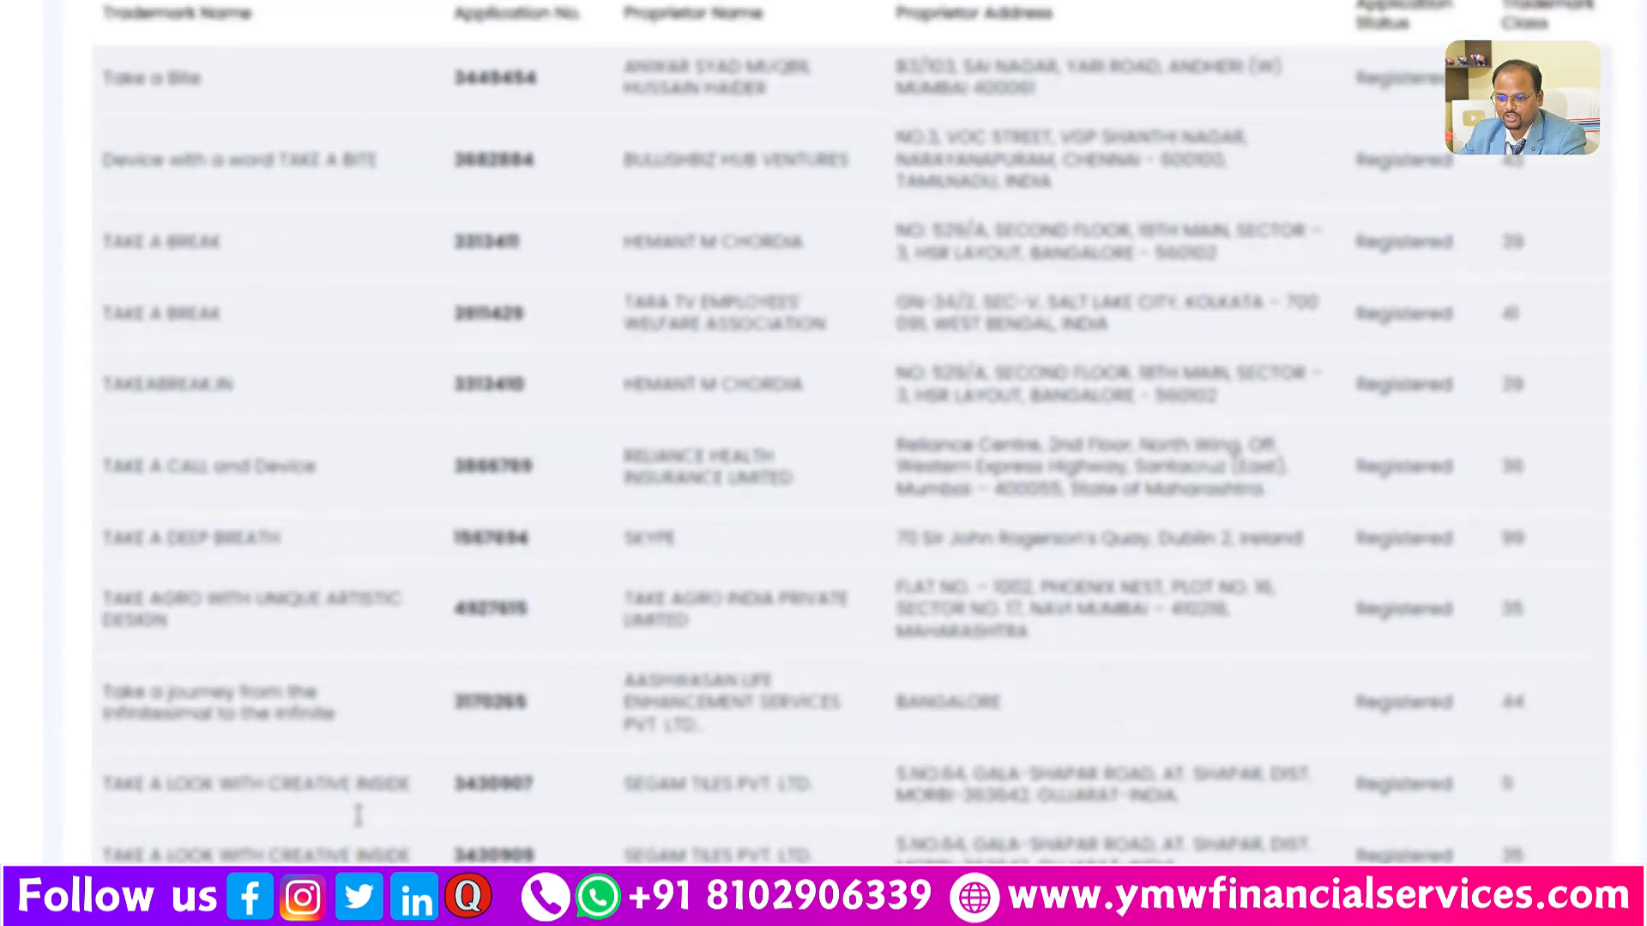
{"action": "scroll", "coordinate": [358, 814], "scroll_direction": "up", "scroll_amount": 1}
{"action": "scroll", "coordinate": [359, 815], "scroll_direction": "down", "scroll_amount": 15}
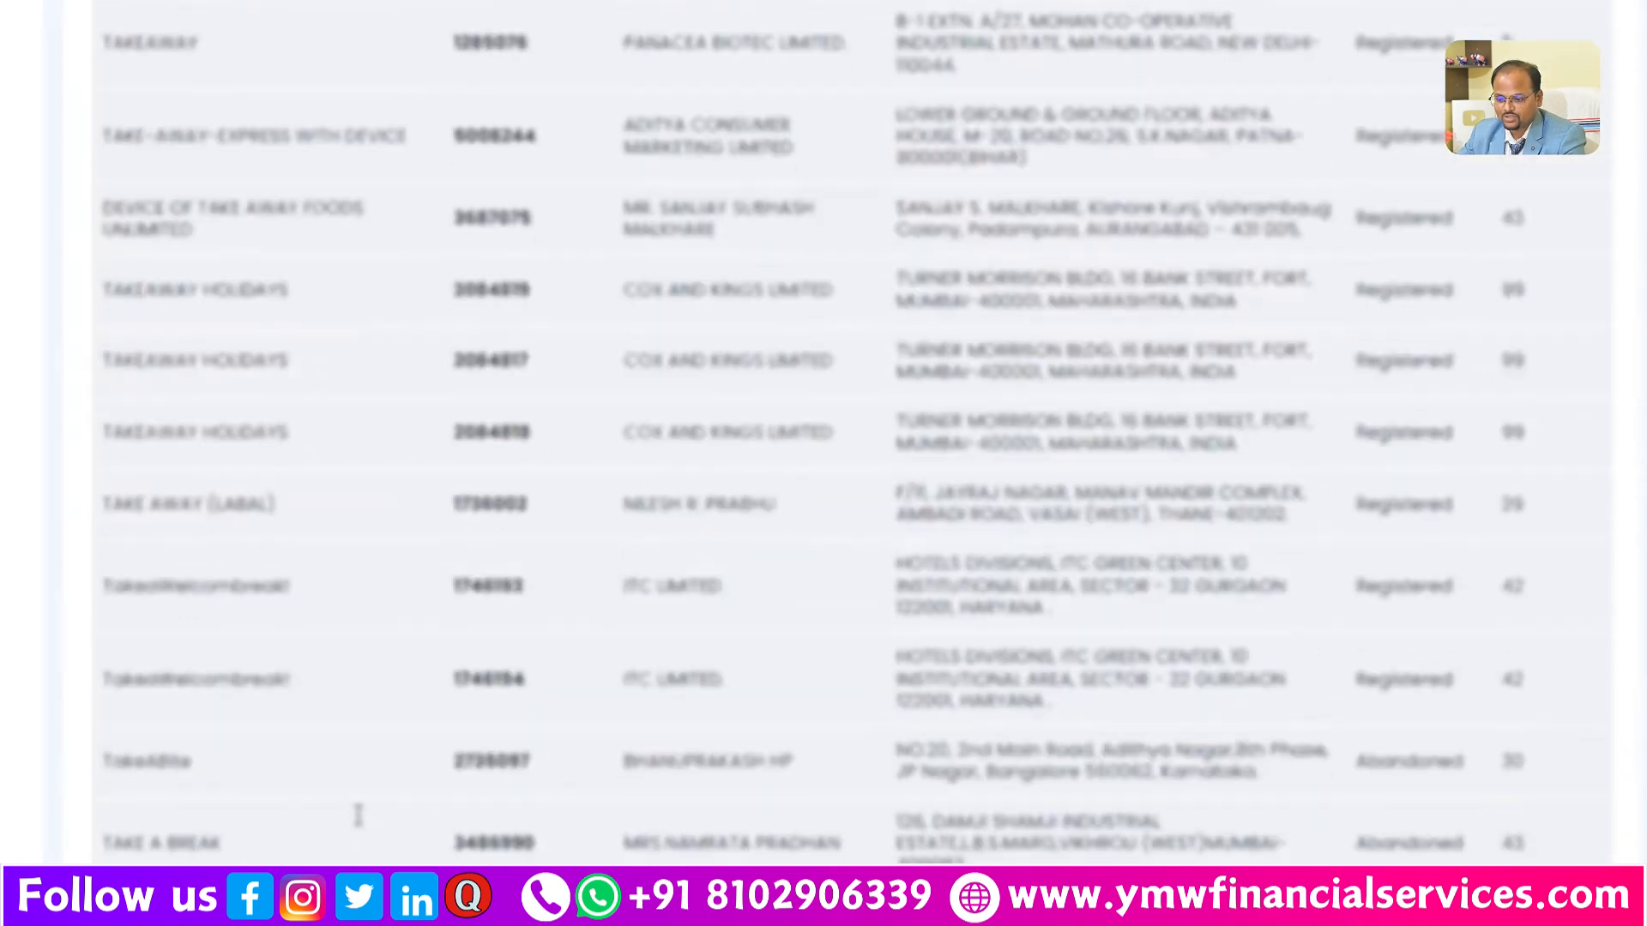
{"action": "scroll", "coordinate": [359, 815], "scroll_direction": "down", "scroll_amount": 5}
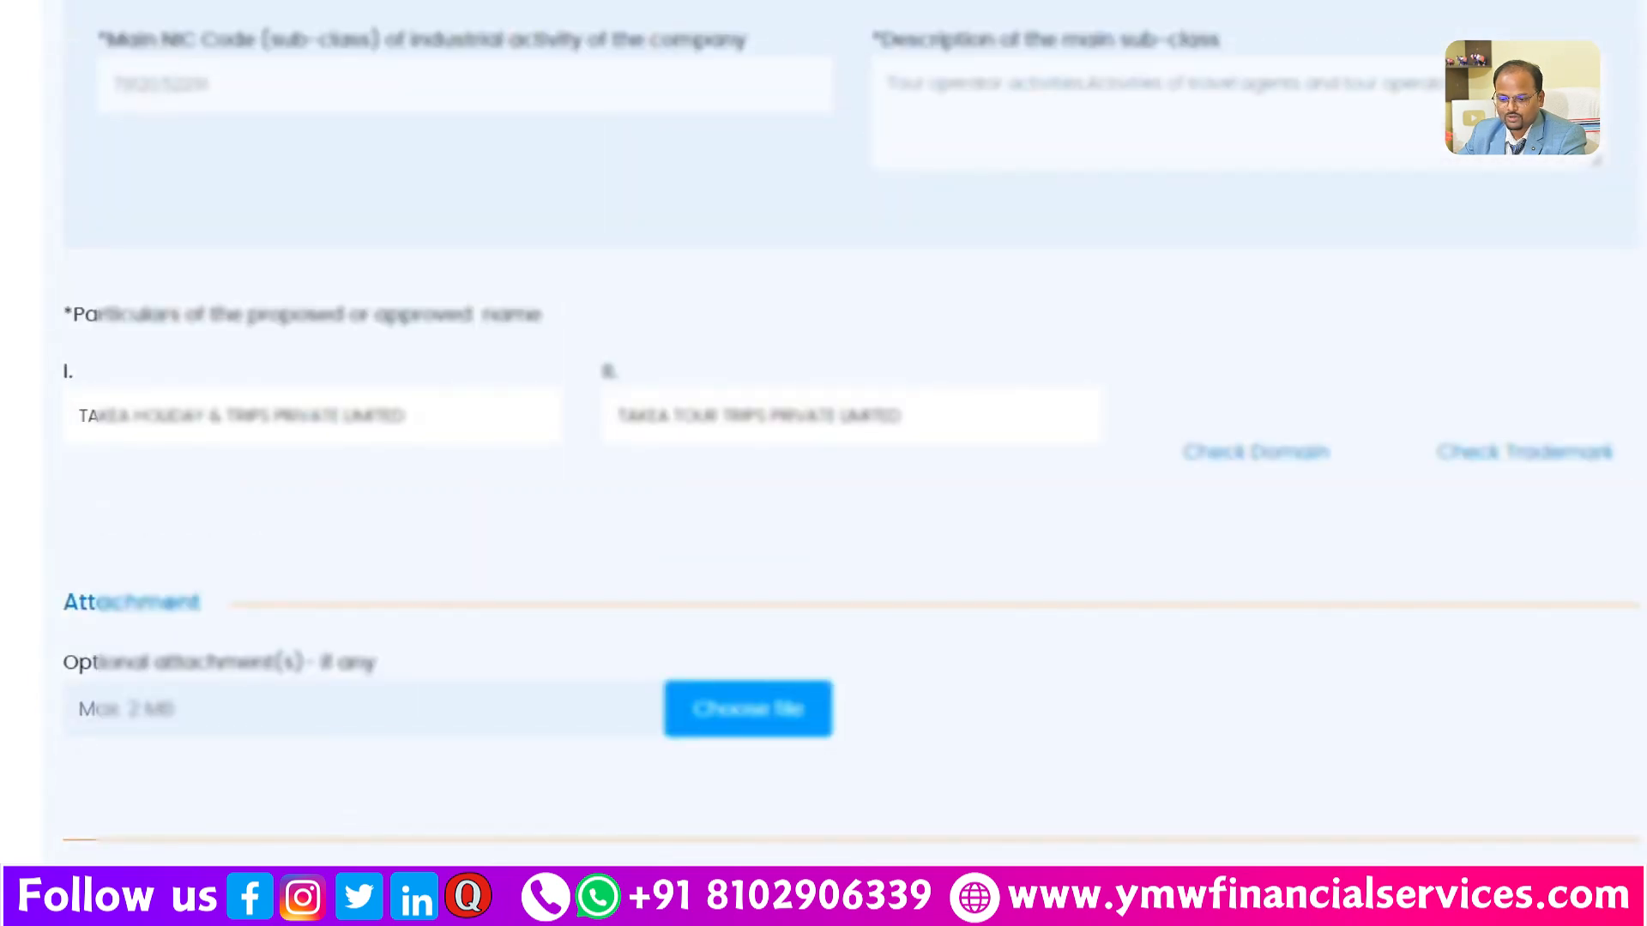
Step: Submit the SPICe+ Part A form as an application for name reservation and acknowledge the submission notice
{"action": "scroll", "coordinate": [658, 449], "scroll_direction": "down", "scroll_amount": 10}
{"action": "scroll", "coordinate": [1284, 676], "scroll_direction": "up", "scroll_amount": 4}
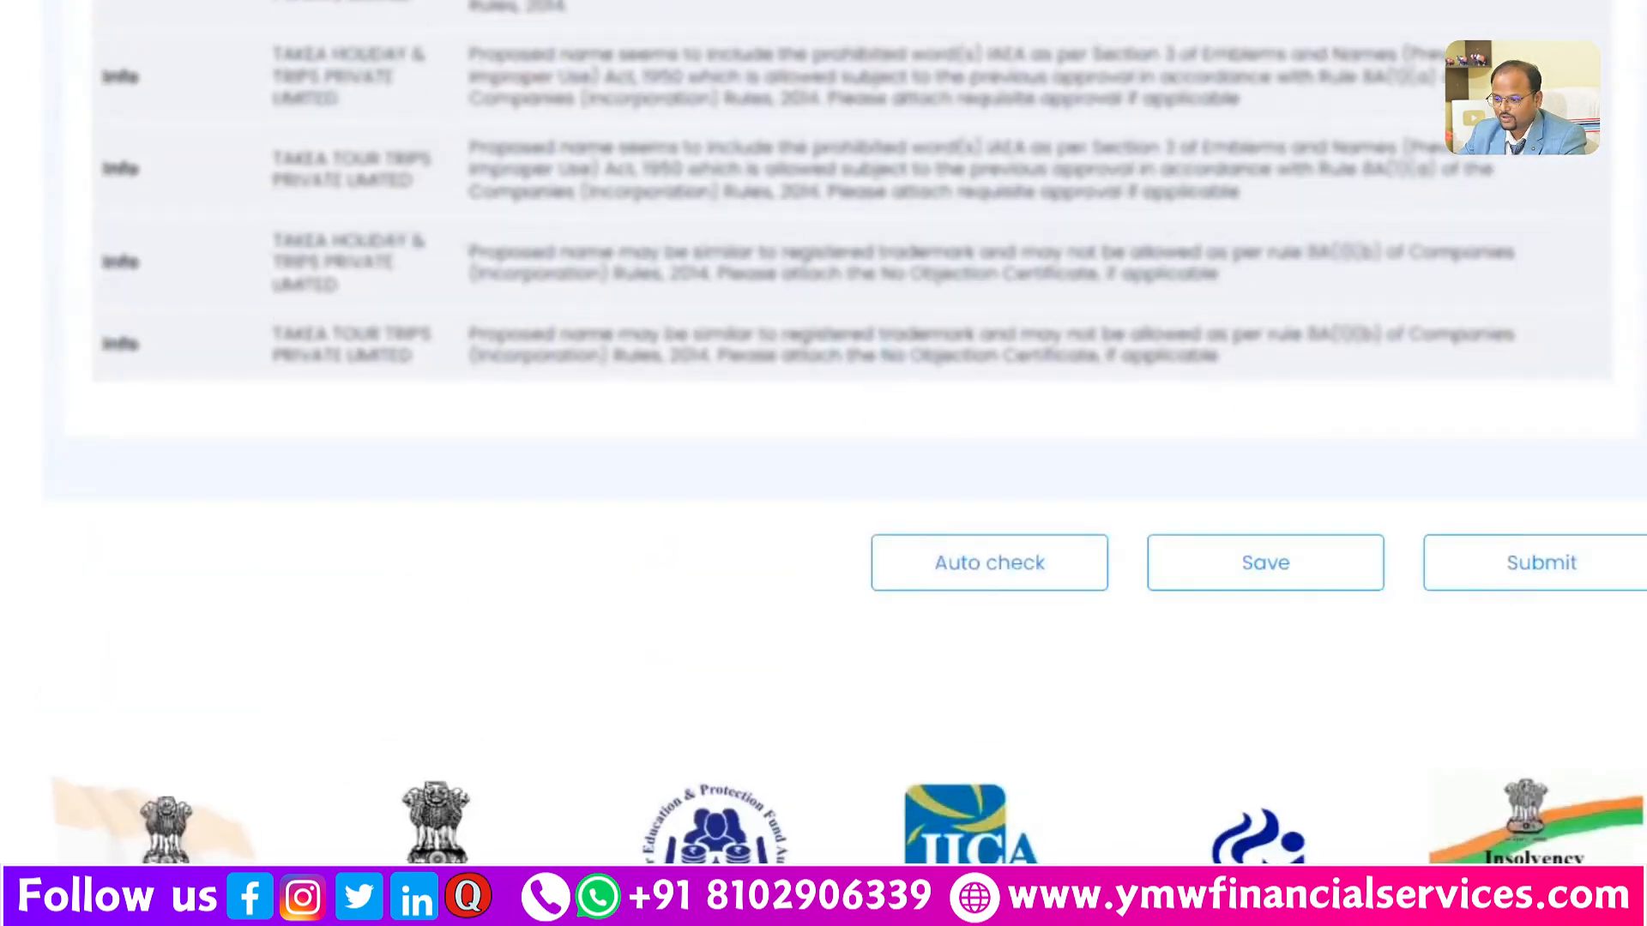
{"action": "left_click", "coordinate": [1559, 568]}
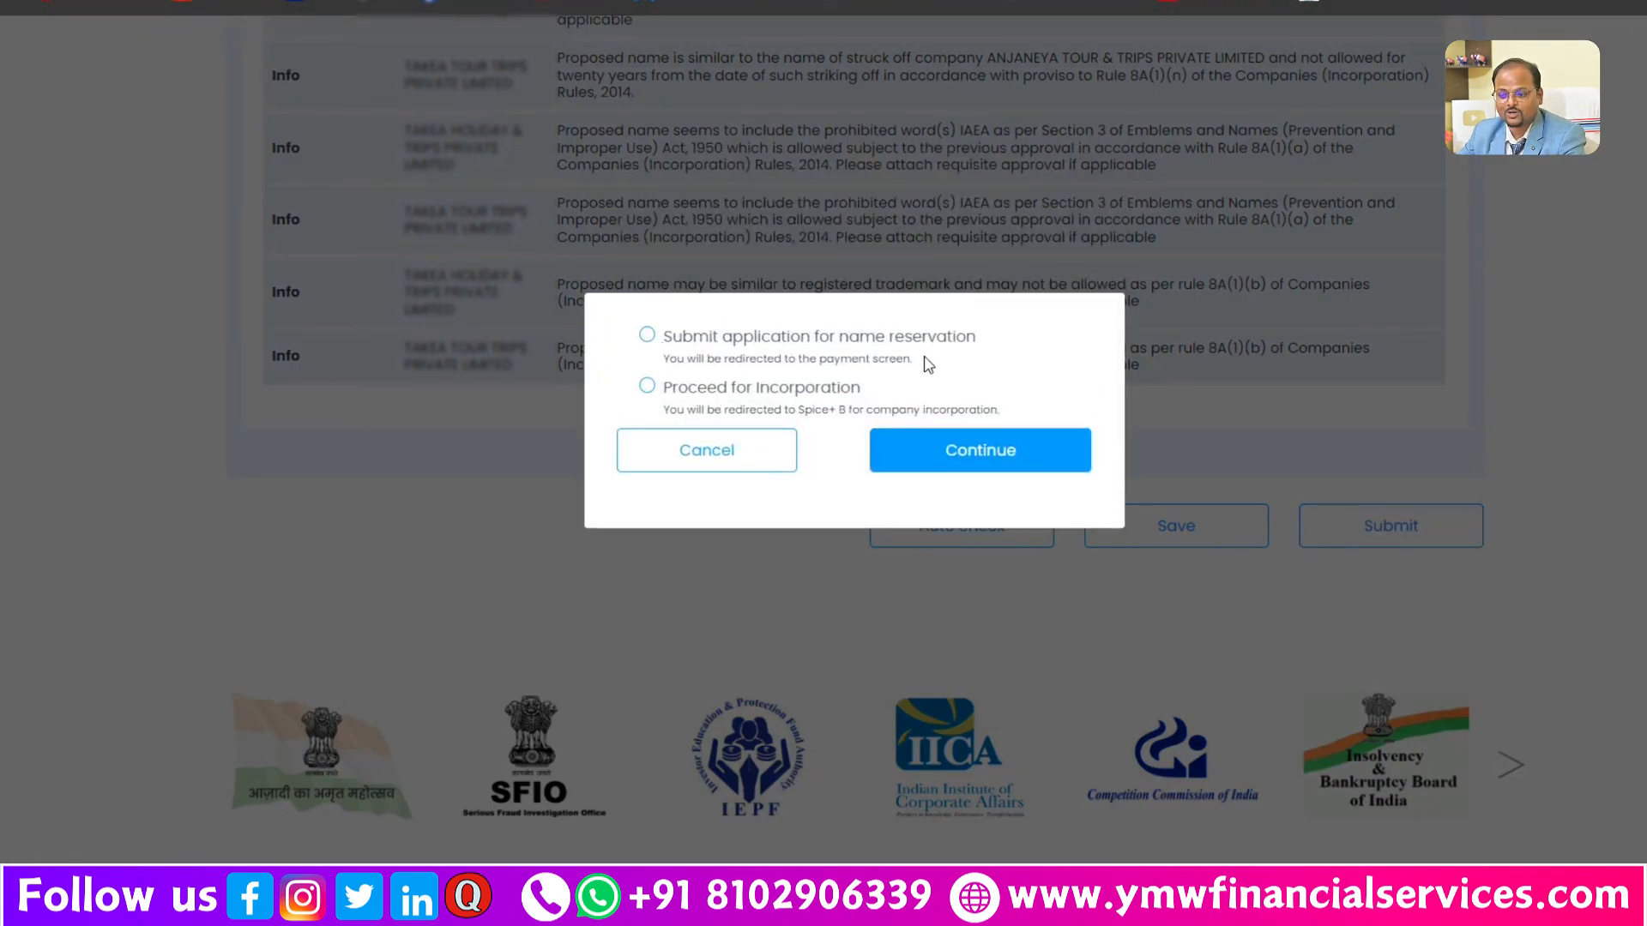
{"action": "left_click", "coordinate": [646, 335]}
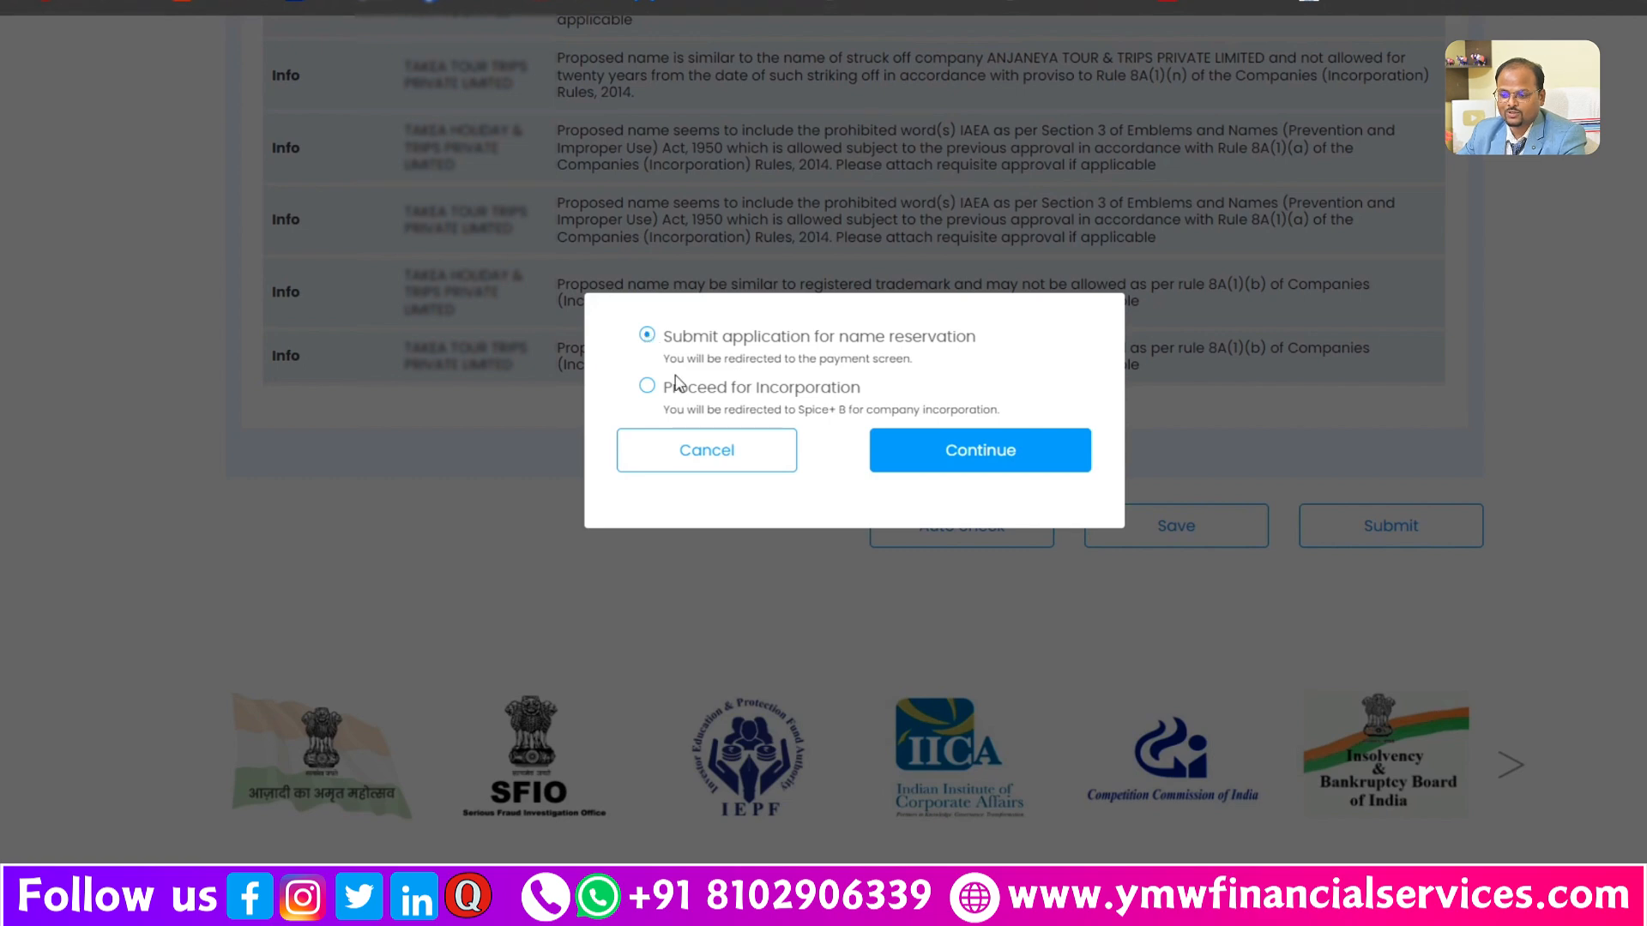
{"action": "left_click", "coordinate": [967, 462]}
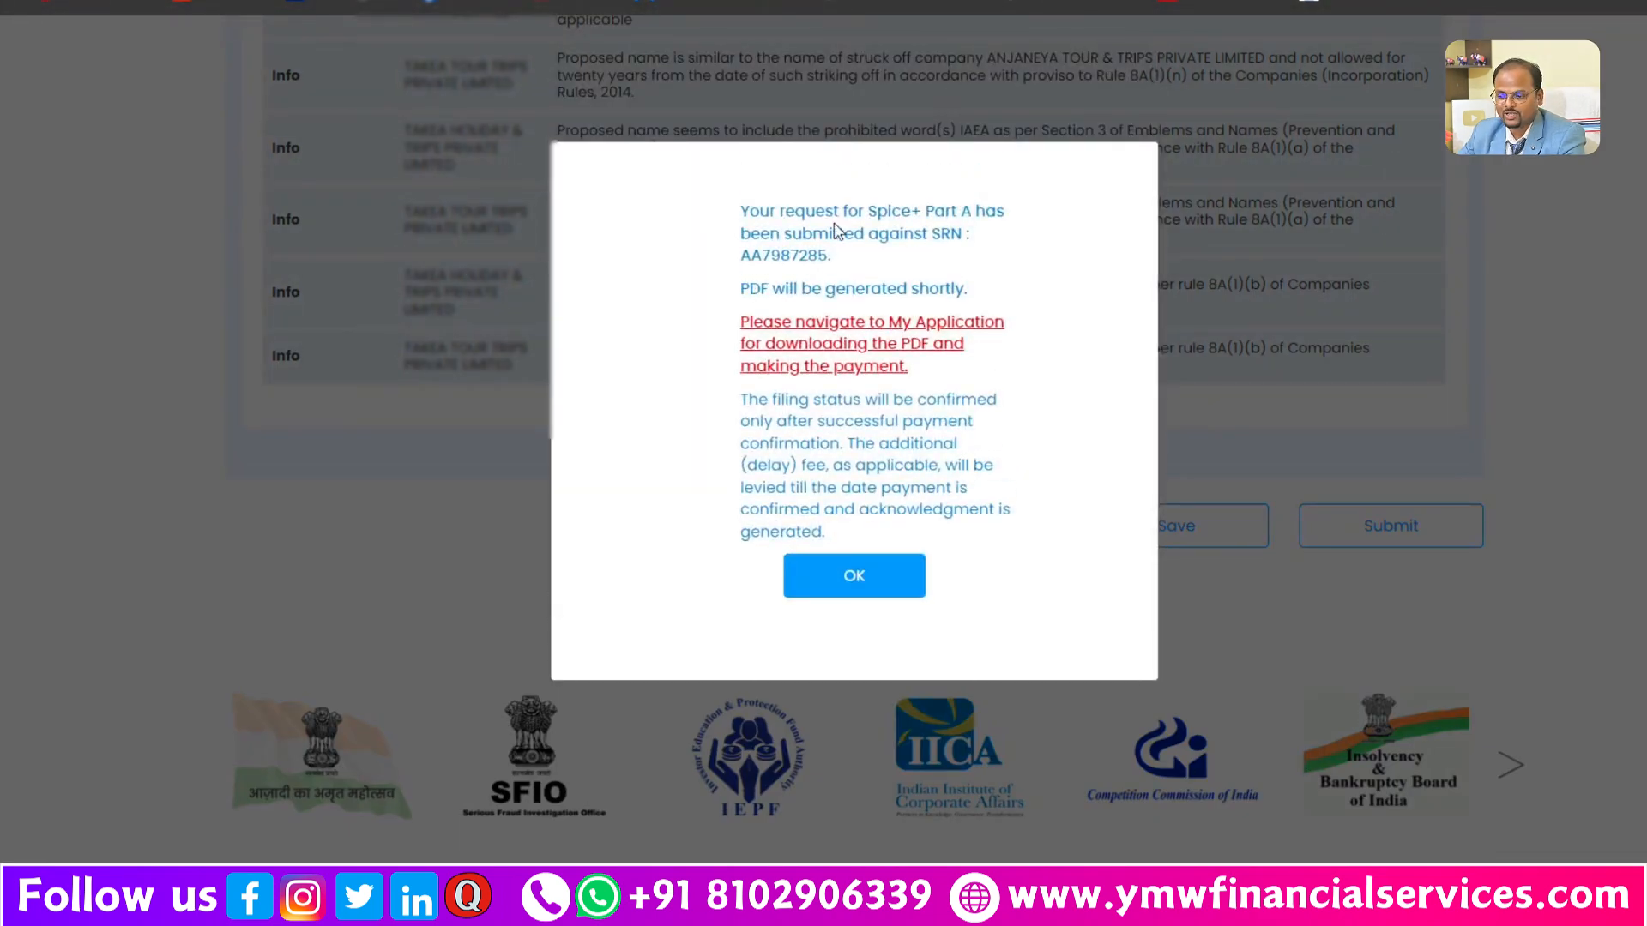
{"action": "left_click", "coordinate": [863, 579]}
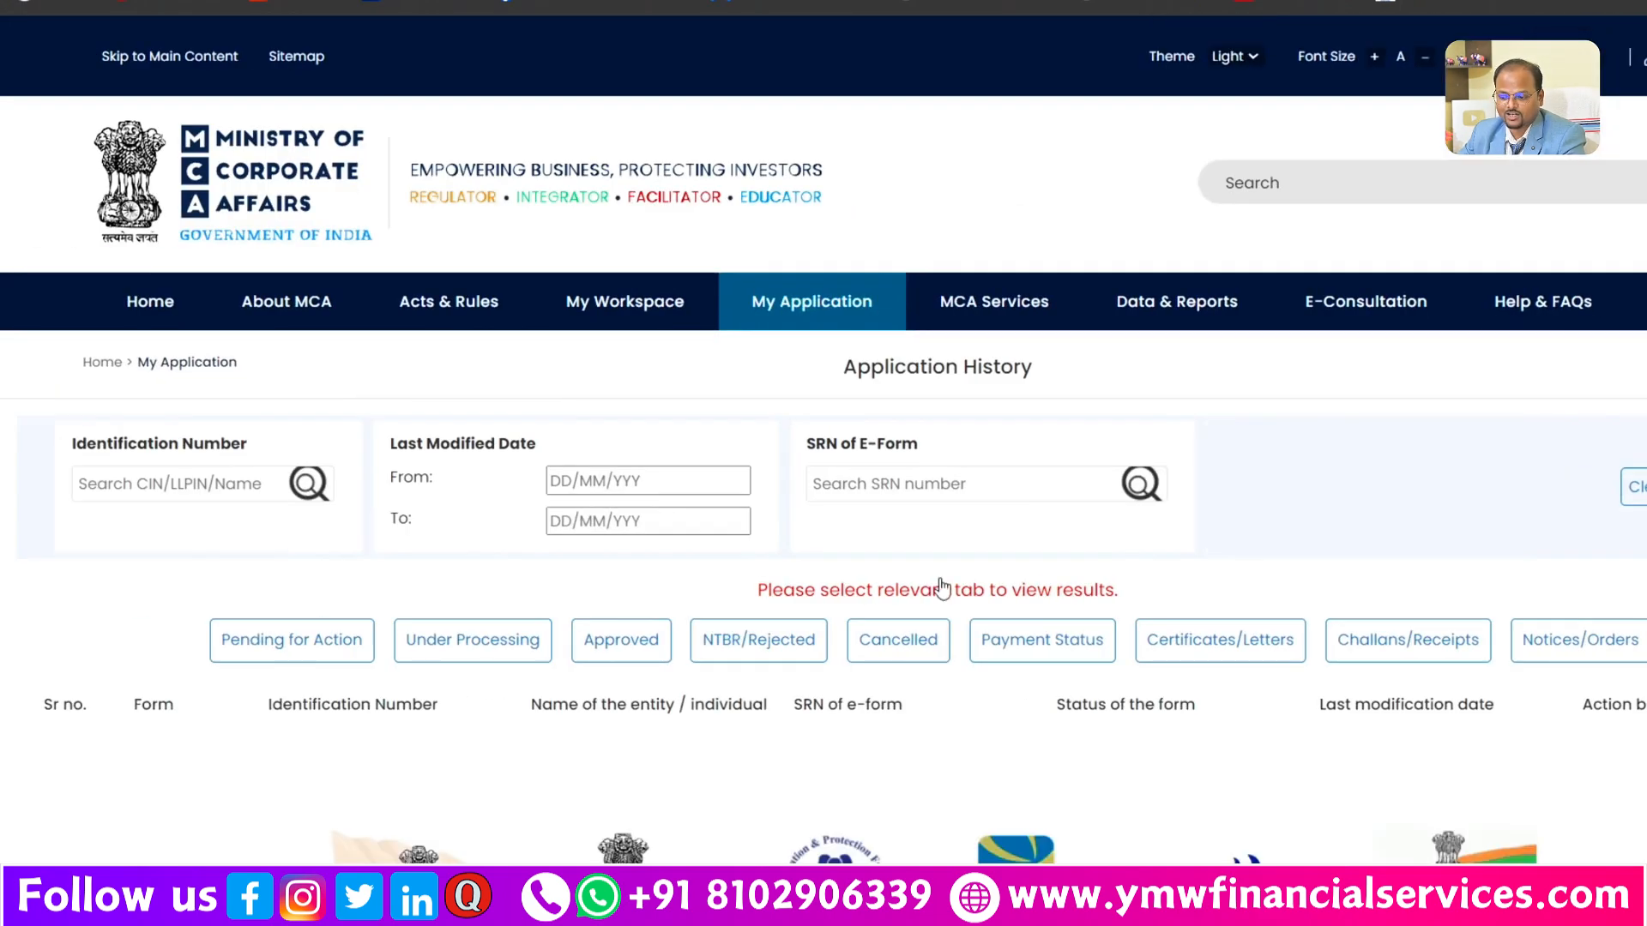
Step: List the applications pending for action and start paying the fees for the TAKEA Spice+ Part A application
{"action": "scroll", "coordinate": [942, 524], "scroll_direction": "down", "scroll_amount": 3}
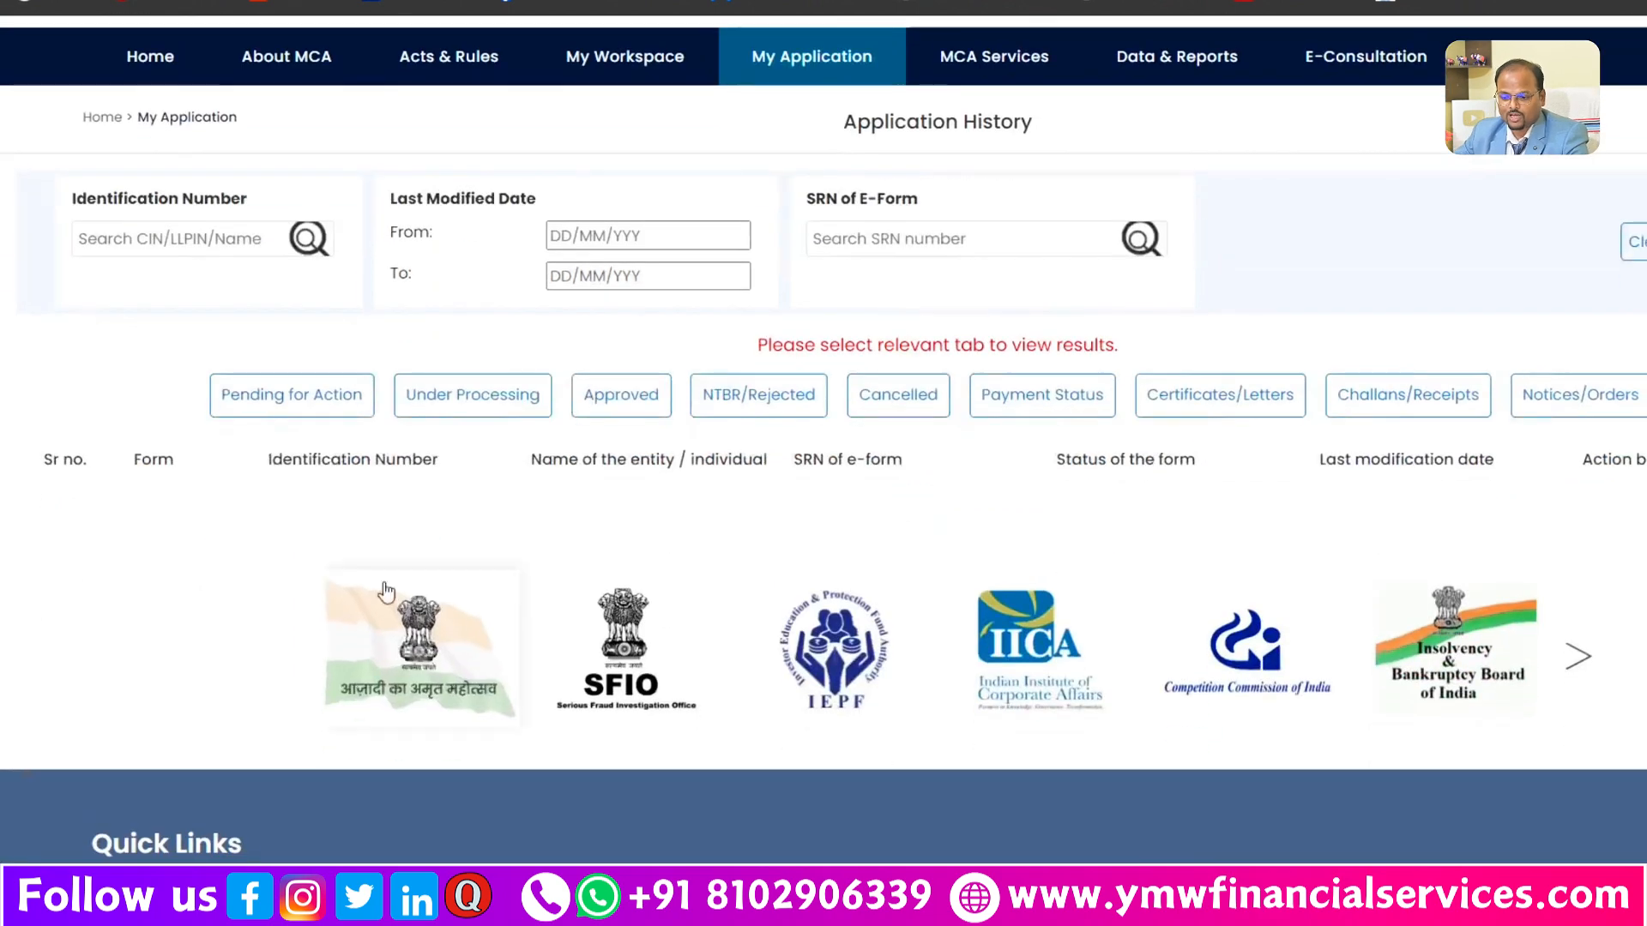
{"action": "left_click", "coordinate": [300, 396]}
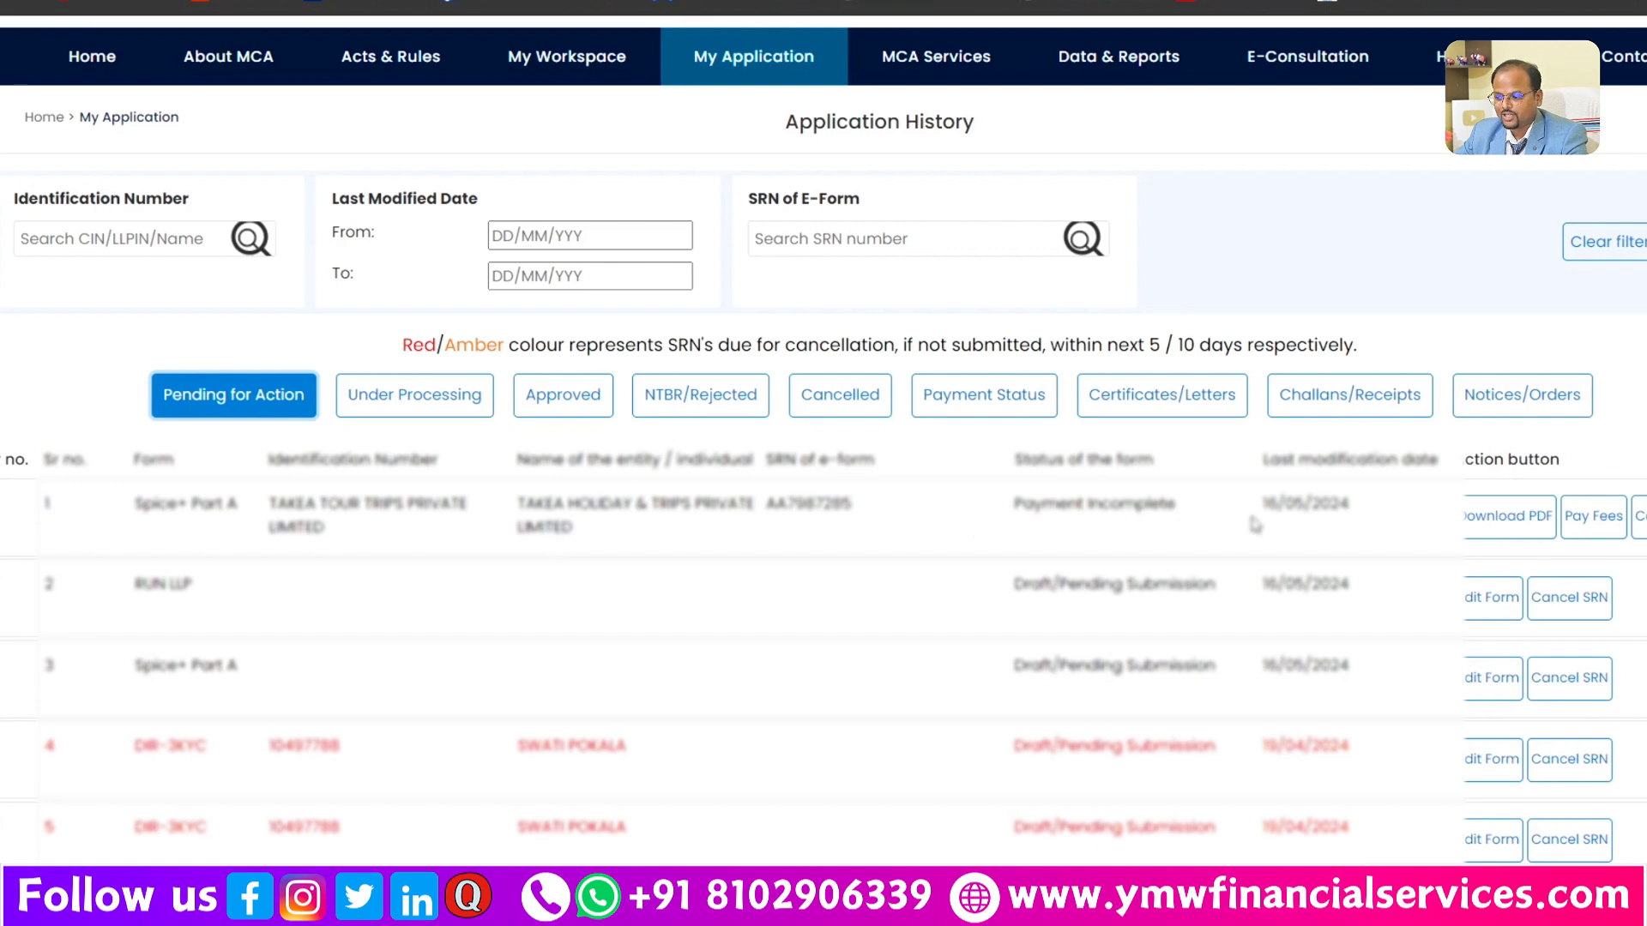
{"action": "left_click", "coordinate": [1609, 530]}
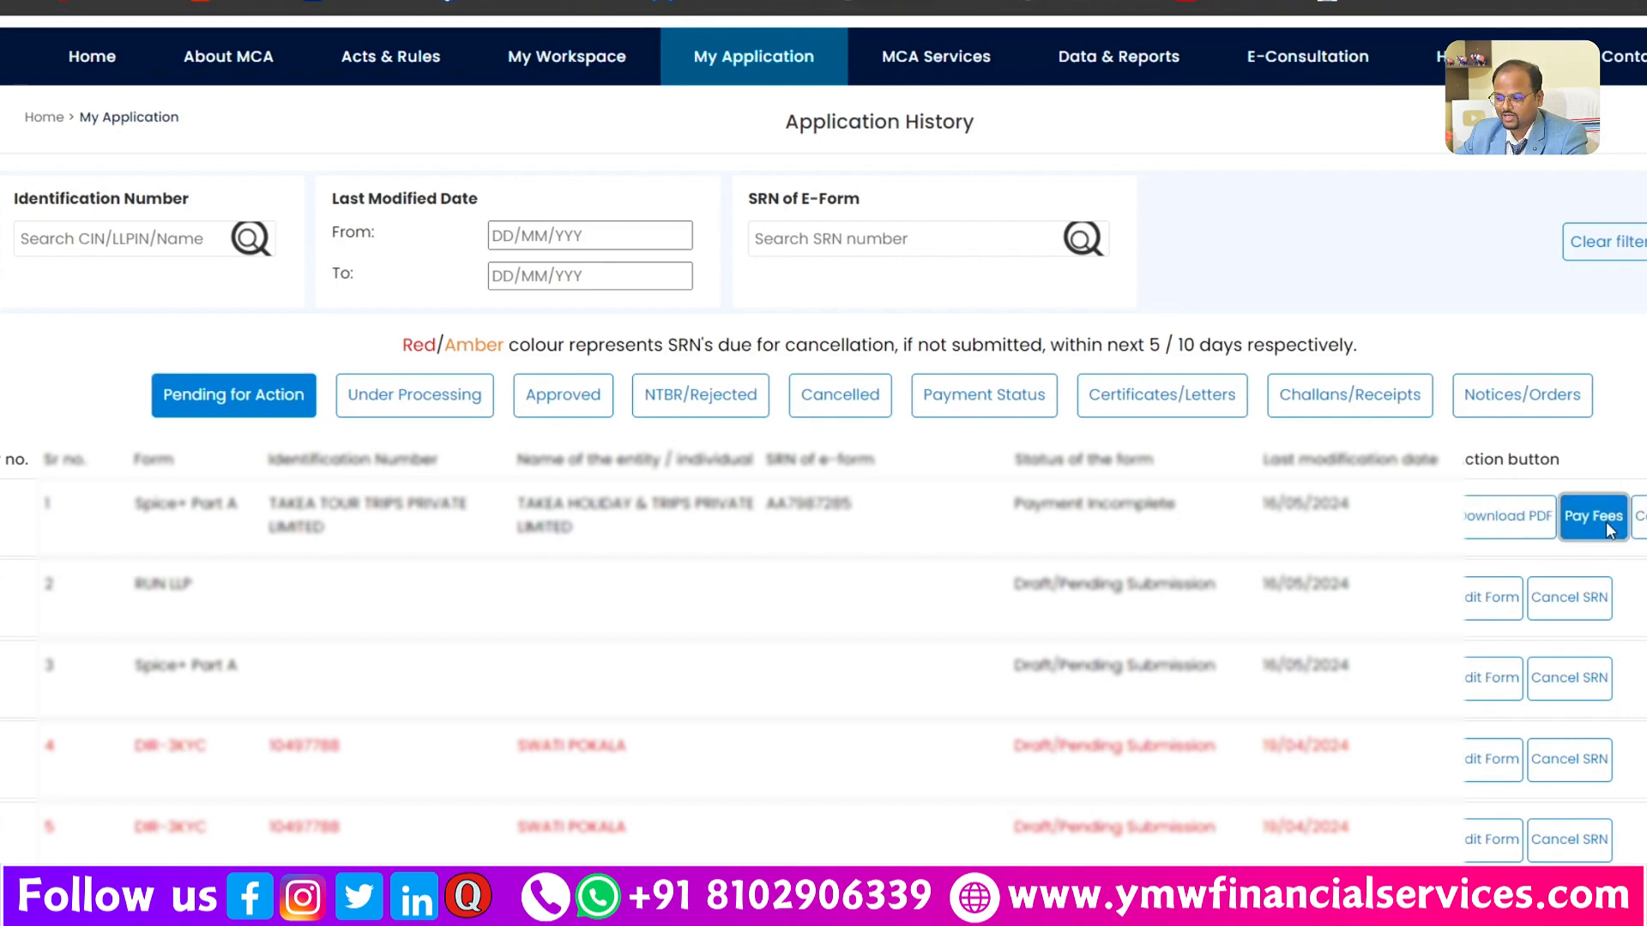
Step: Review the remittance particulars, proceed to payment and submit it with the Online payment mode
{"action": "scroll", "coordinate": [798, 522], "scroll_direction": "down", "scroll_amount": 4}
{"action": "scroll", "coordinate": [1479, 600], "scroll_direction": "down", "scroll_amount": 5}
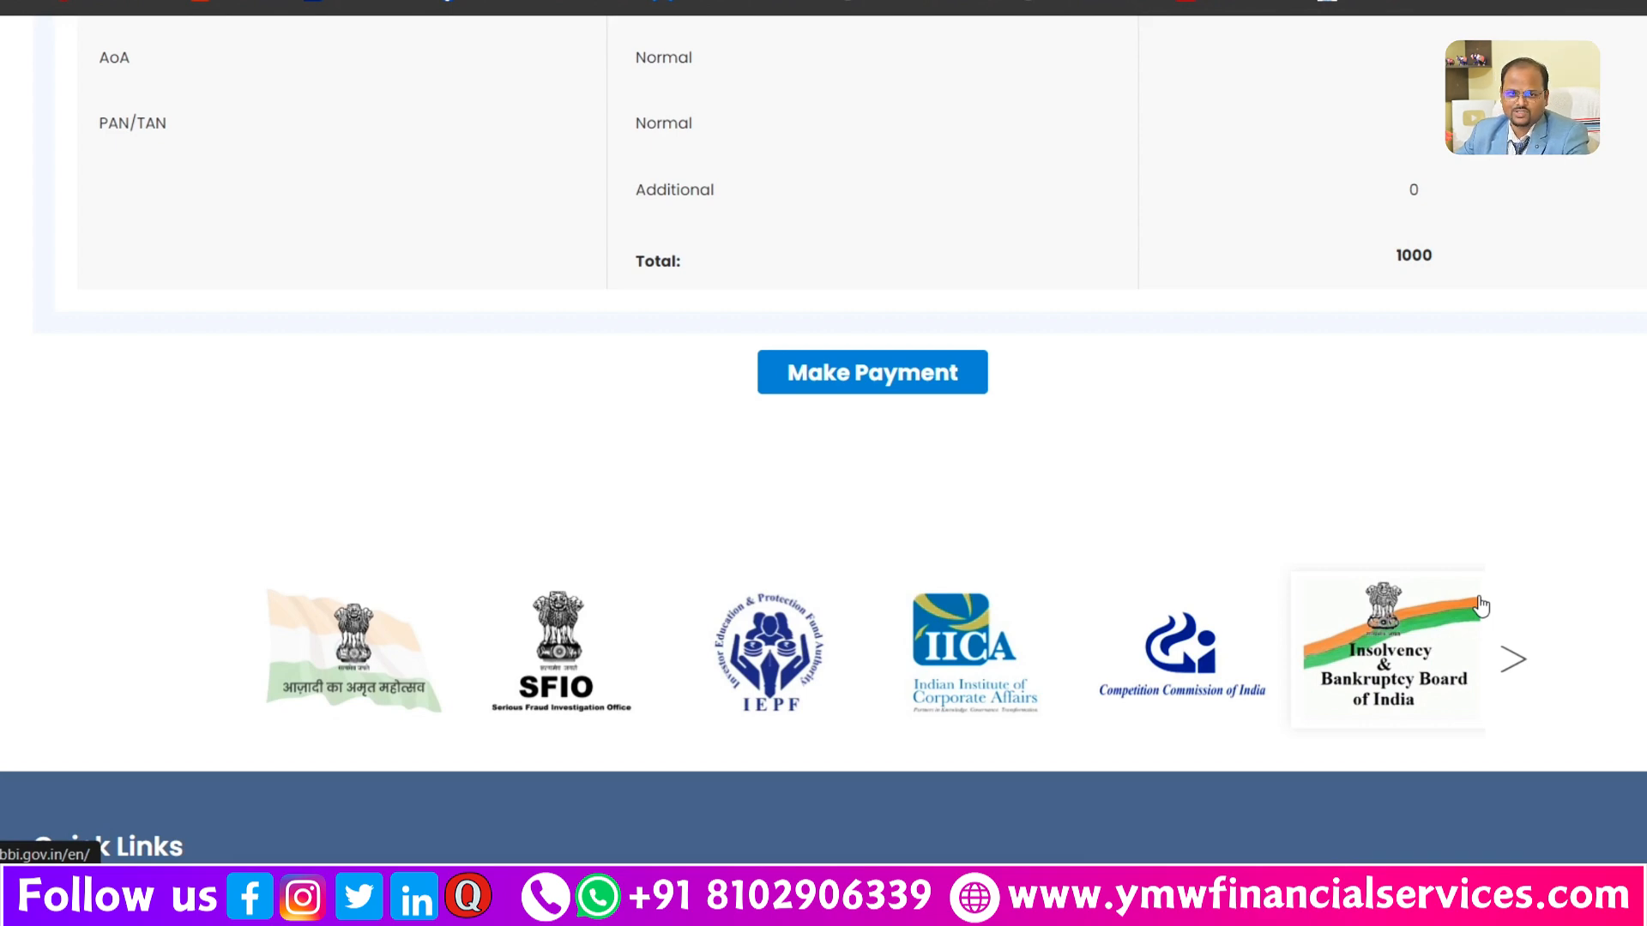
{"action": "scroll", "coordinate": [1209, 672], "scroll_direction": "up", "scroll_amount": 3}
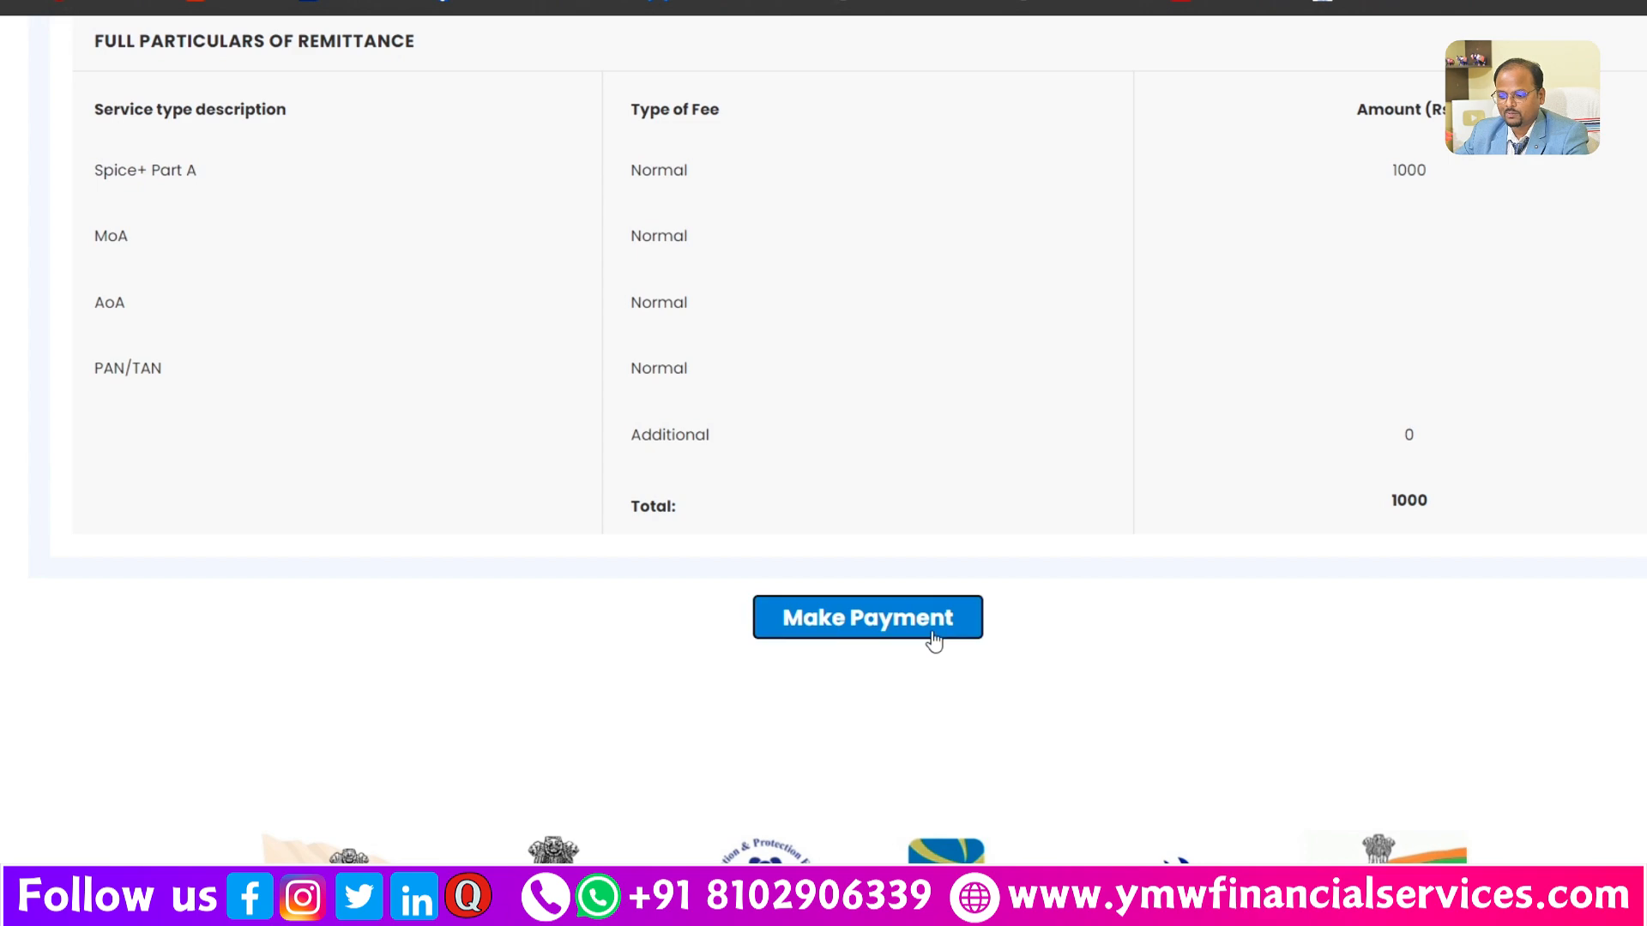
{"action": "left_click", "coordinate": [928, 633]}
{"action": "scroll", "coordinate": [934, 639], "scroll_direction": "up", "scroll_amount": 5}
{"action": "scroll", "coordinate": [933, 639], "scroll_direction": "down", "scroll_amount": 2}
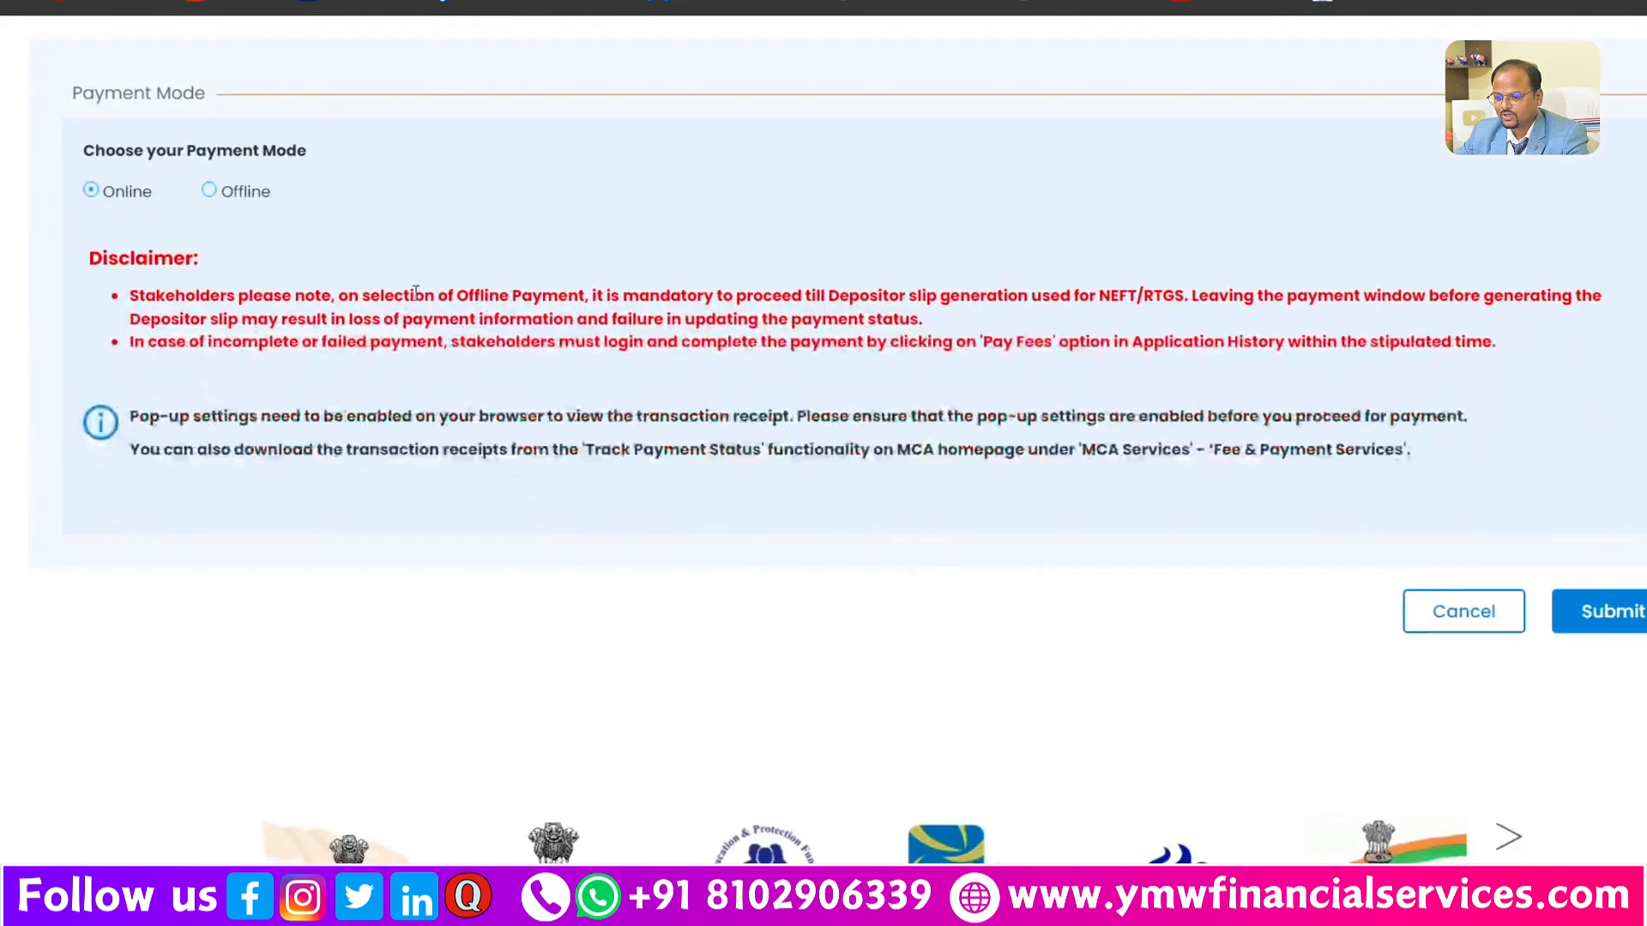
{"action": "left_click", "coordinate": [1623, 624]}
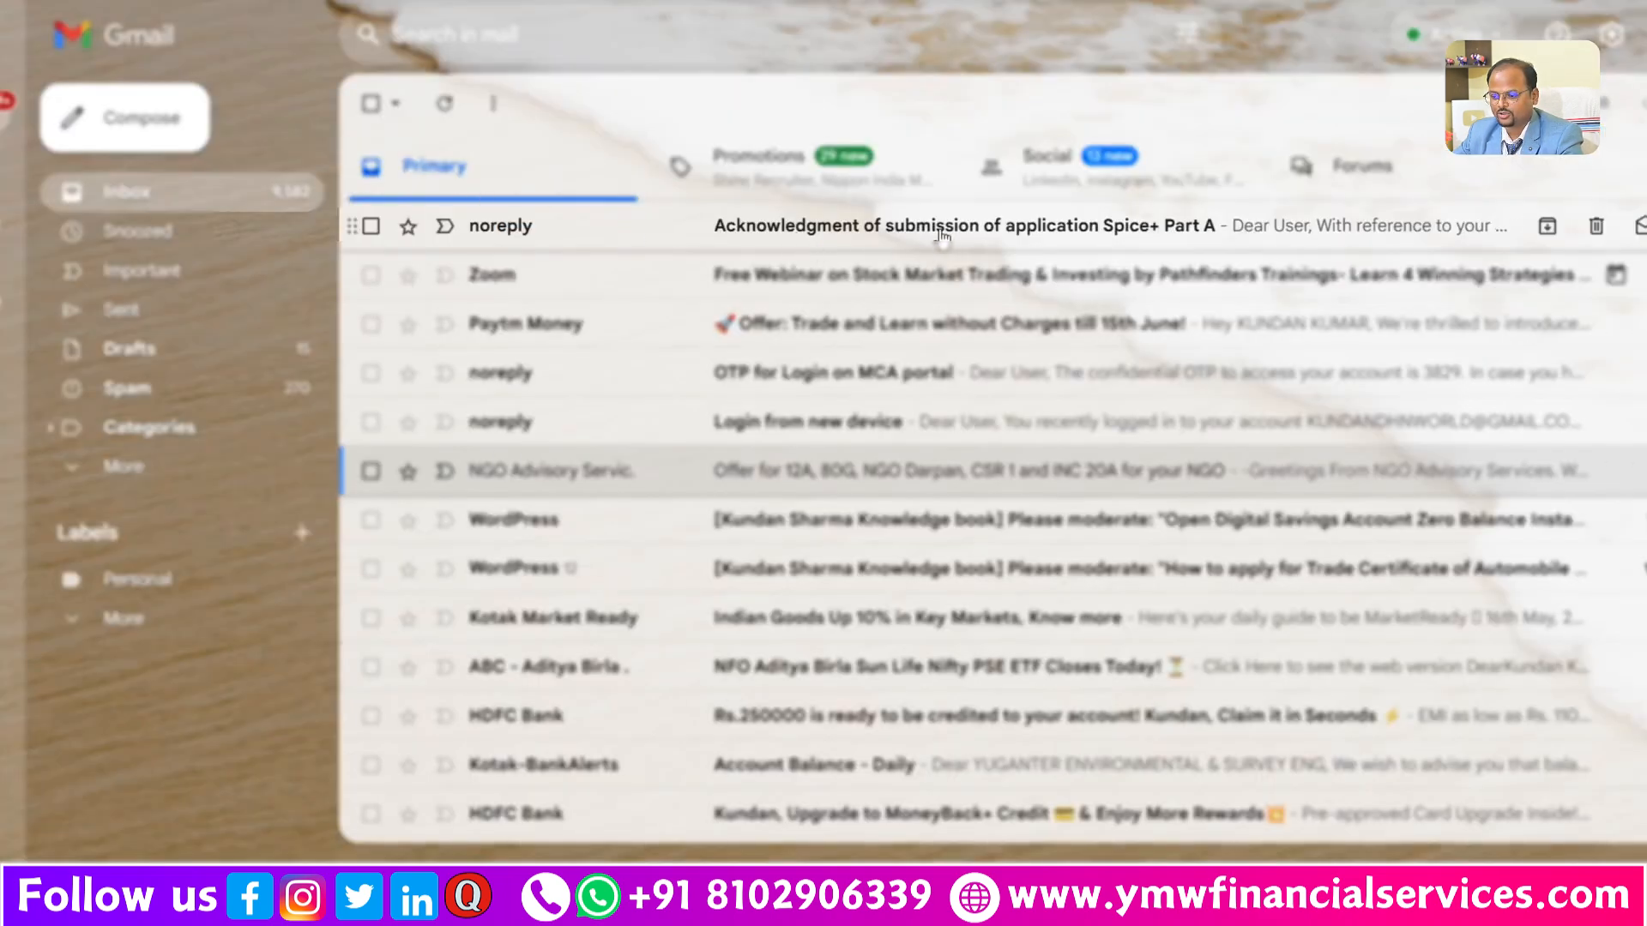
Step: In Gmail, open and read the MCA e-mail "Acknowledgment of submission of application Spice+ Part A"
{"action": "left_click", "coordinate": [1085, 236]}
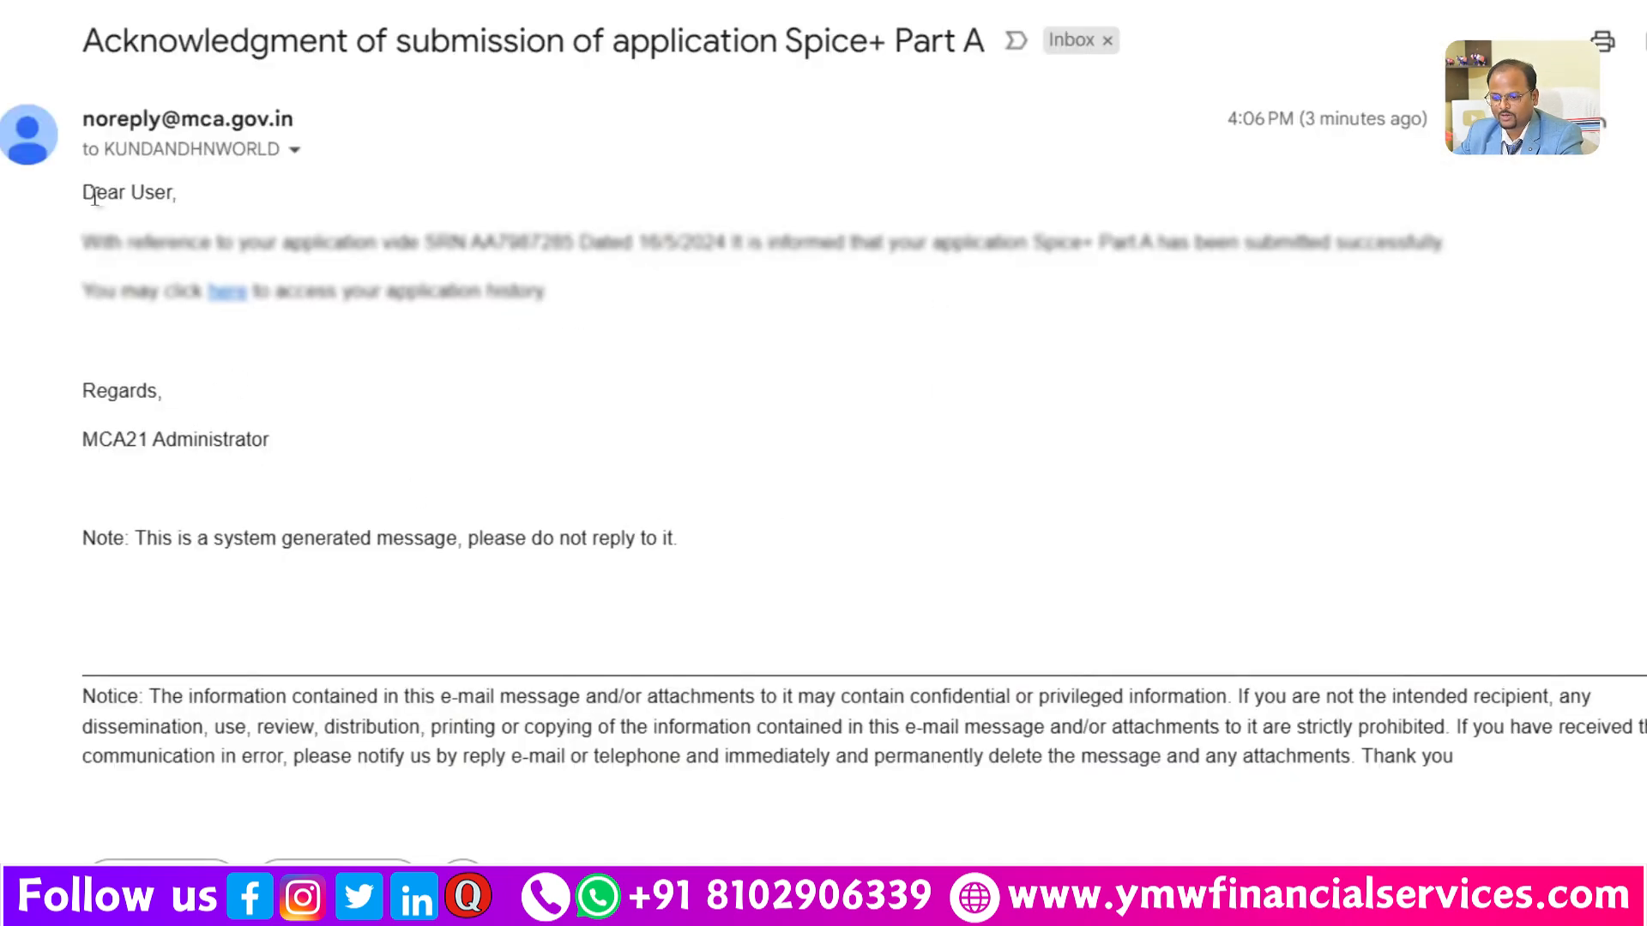
{"action": "left_click_drag", "start_coordinate": [95, 194], "coordinate": [673, 312]}
{"action": "left_click", "coordinate": [892, 435]}
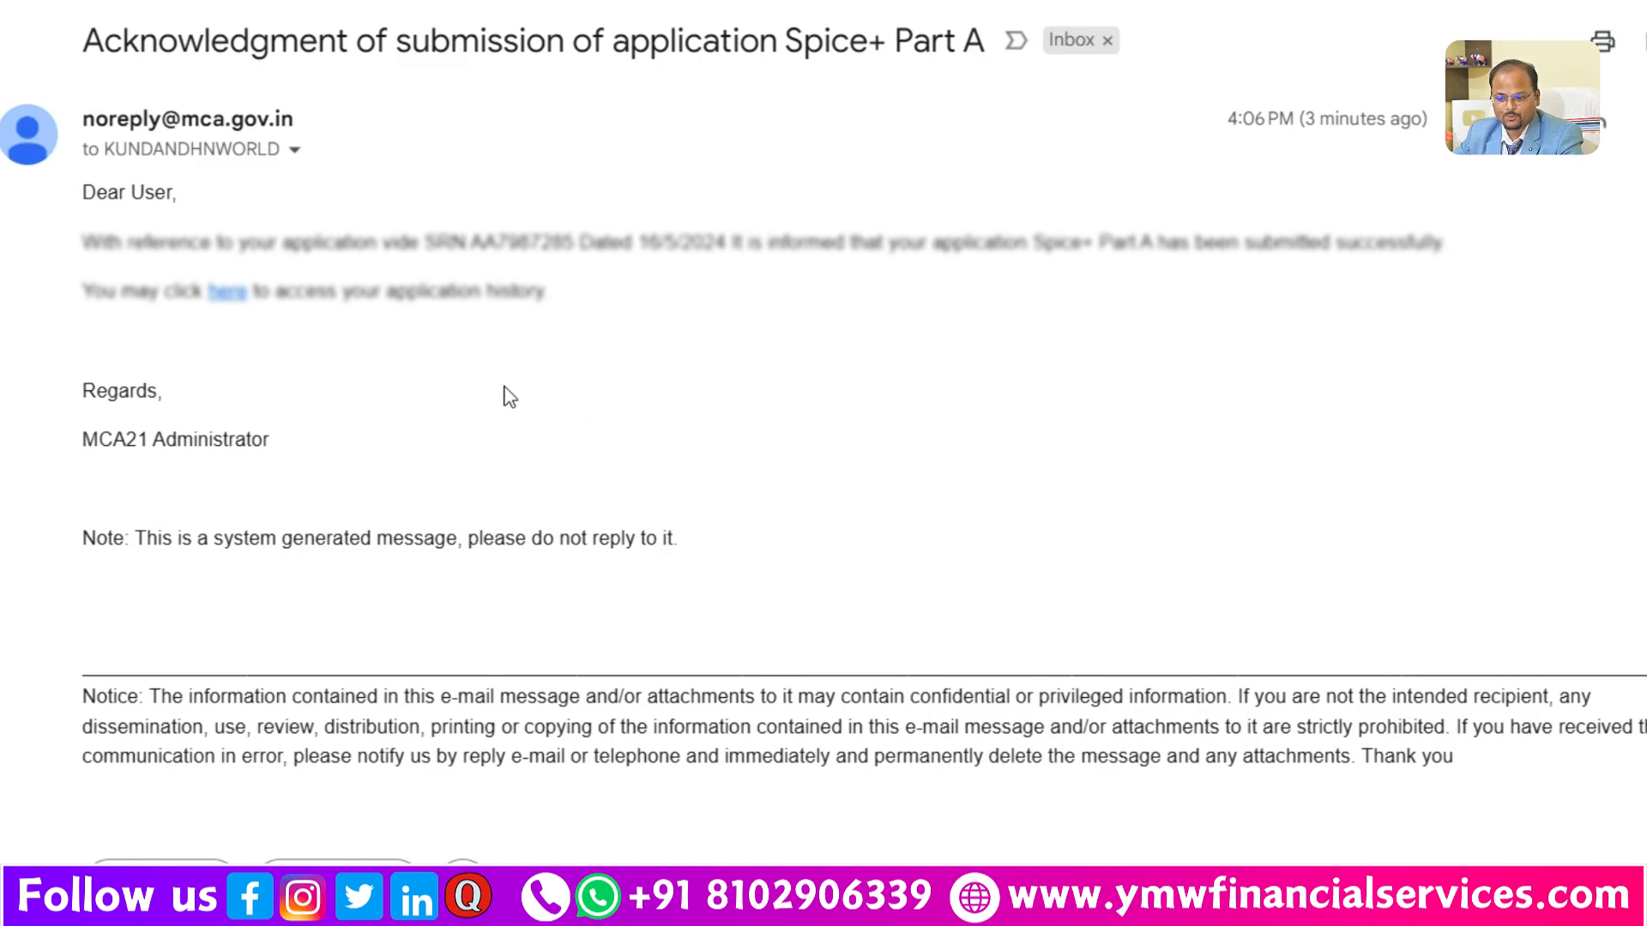
{"action": "left_click_drag", "start_coordinate": [84, 441], "coordinate": [271, 441]}
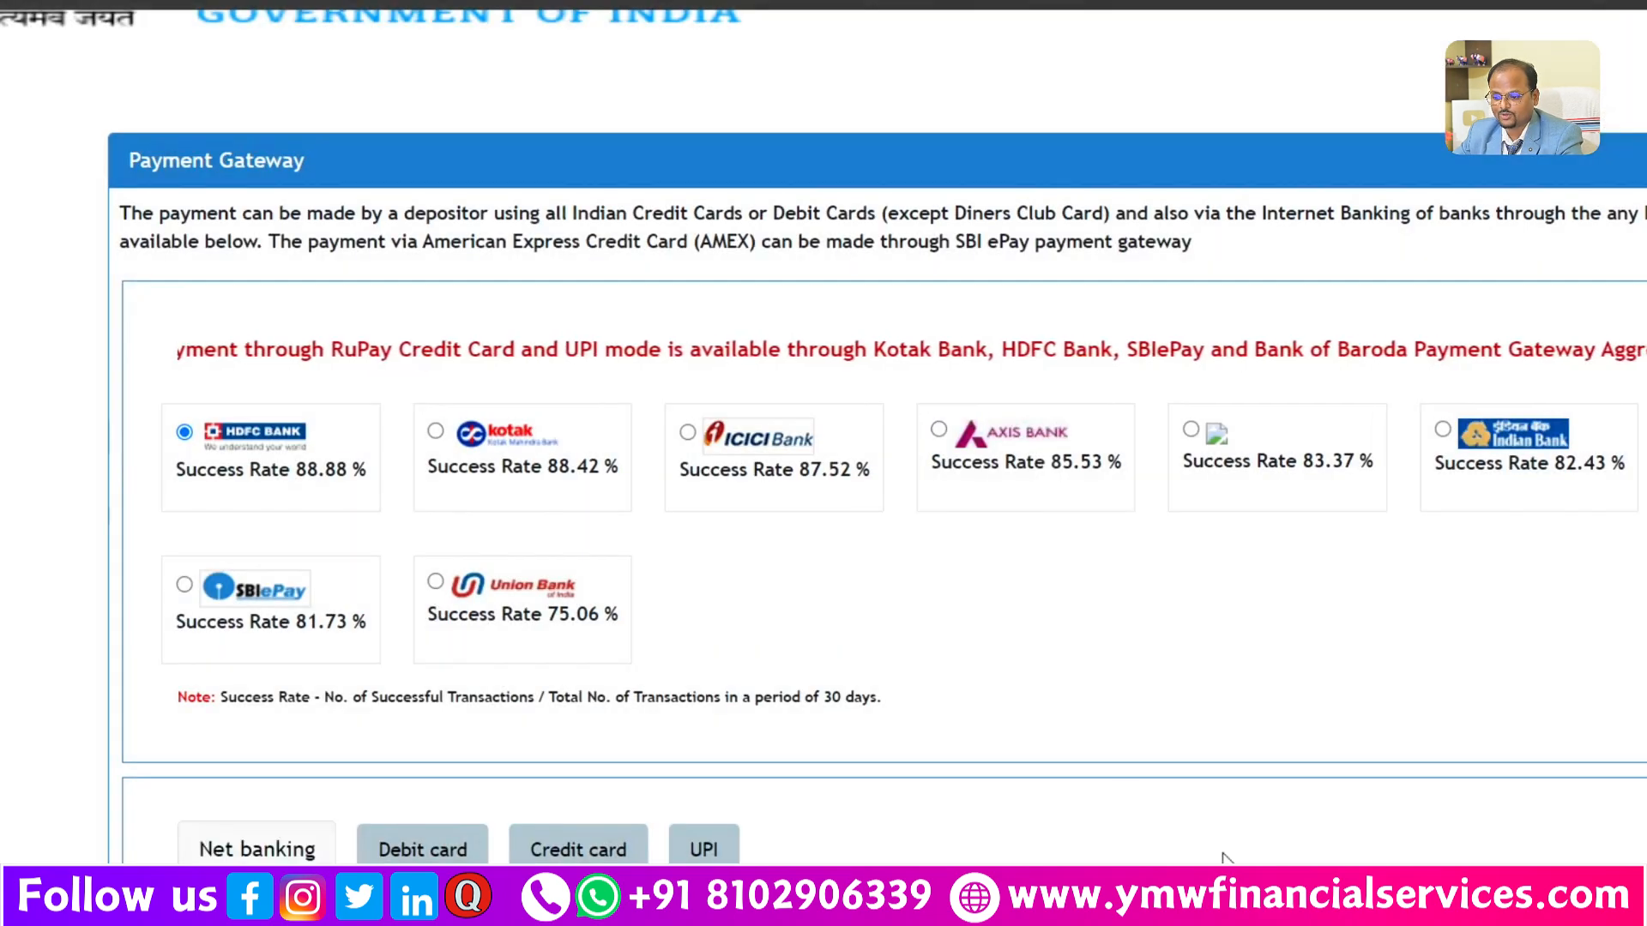
Step: On the payment gateway page, choose HDFC BANK LTD as the net banking bank
{"action": "scroll", "coordinate": [702, 624], "scroll_direction": "down", "scroll_amount": 5}
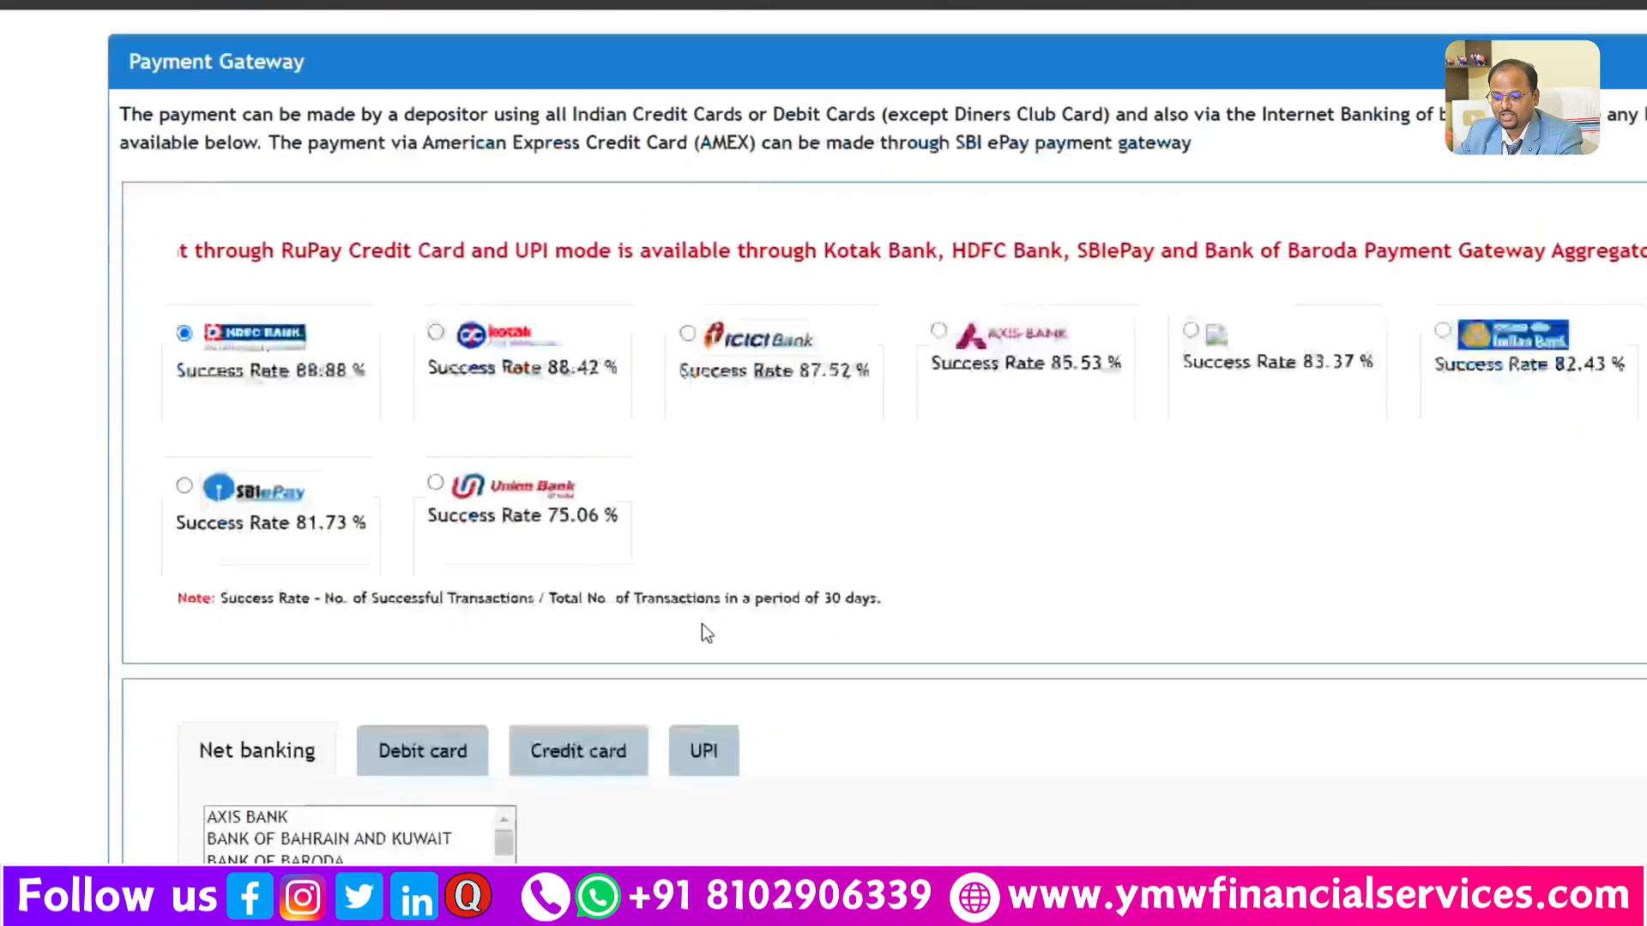
{"action": "left_click_drag", "start_coordinate": [508, 539], "coordinate": [515, 576]}
{"action": "left_click", "coordinate": [290, 561]}
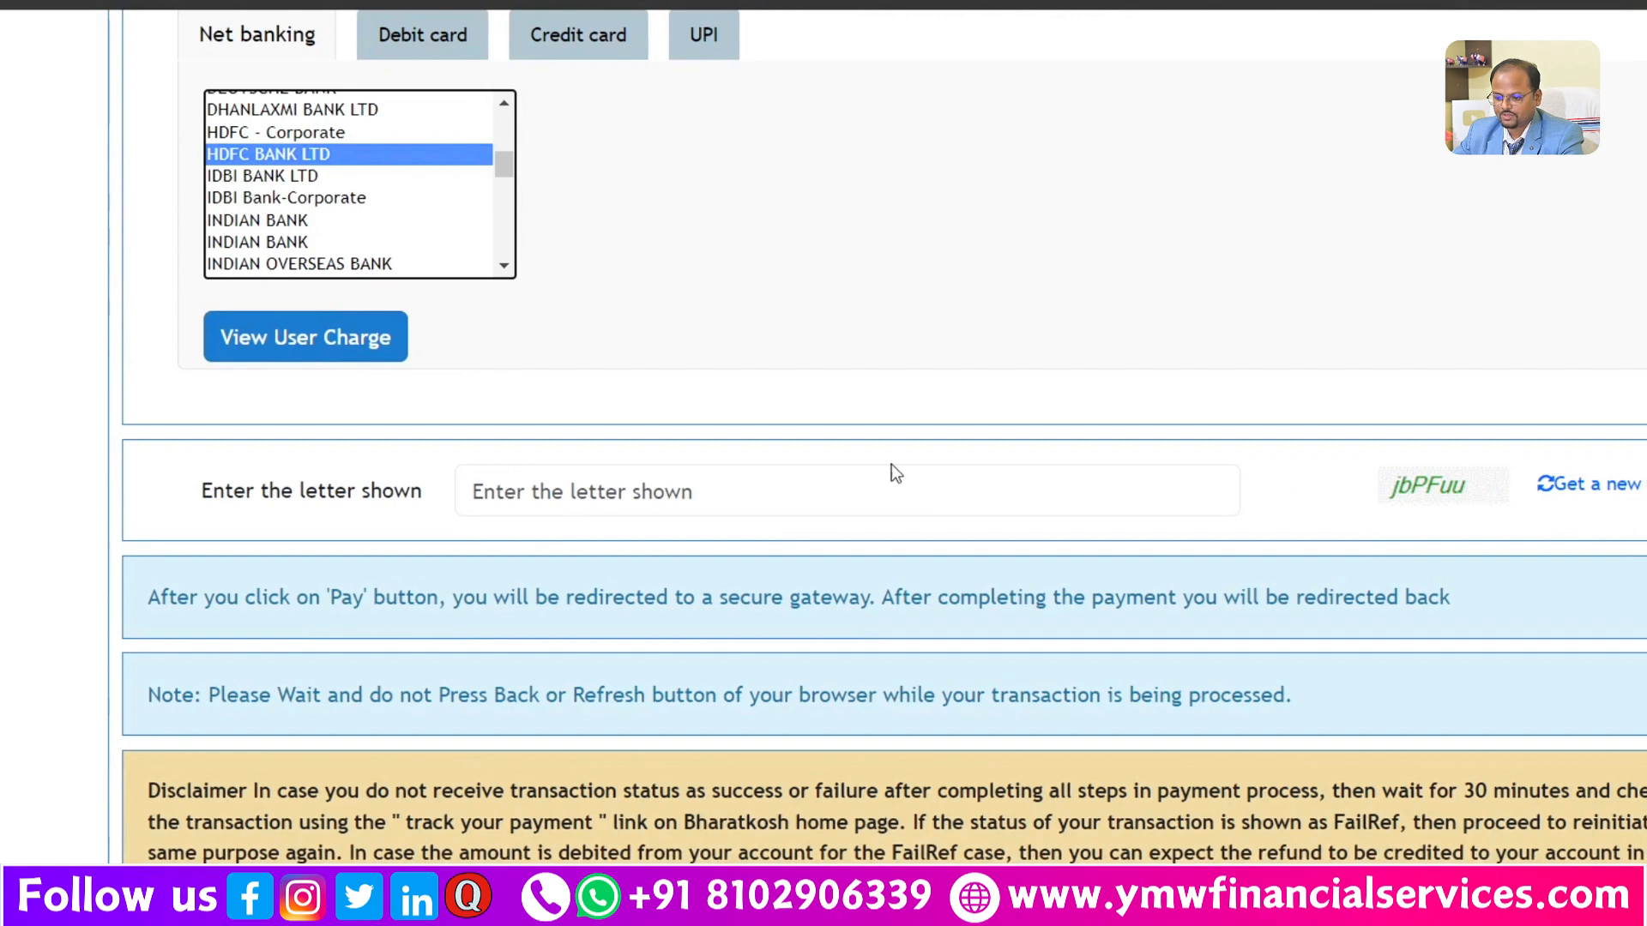
Step: Enter the captcha letters shown and agree to the payment terms and conditions
{"action": "left_click", "coordinate": [880, 472]}
{"action": "type", "text": "jbPFuu"}
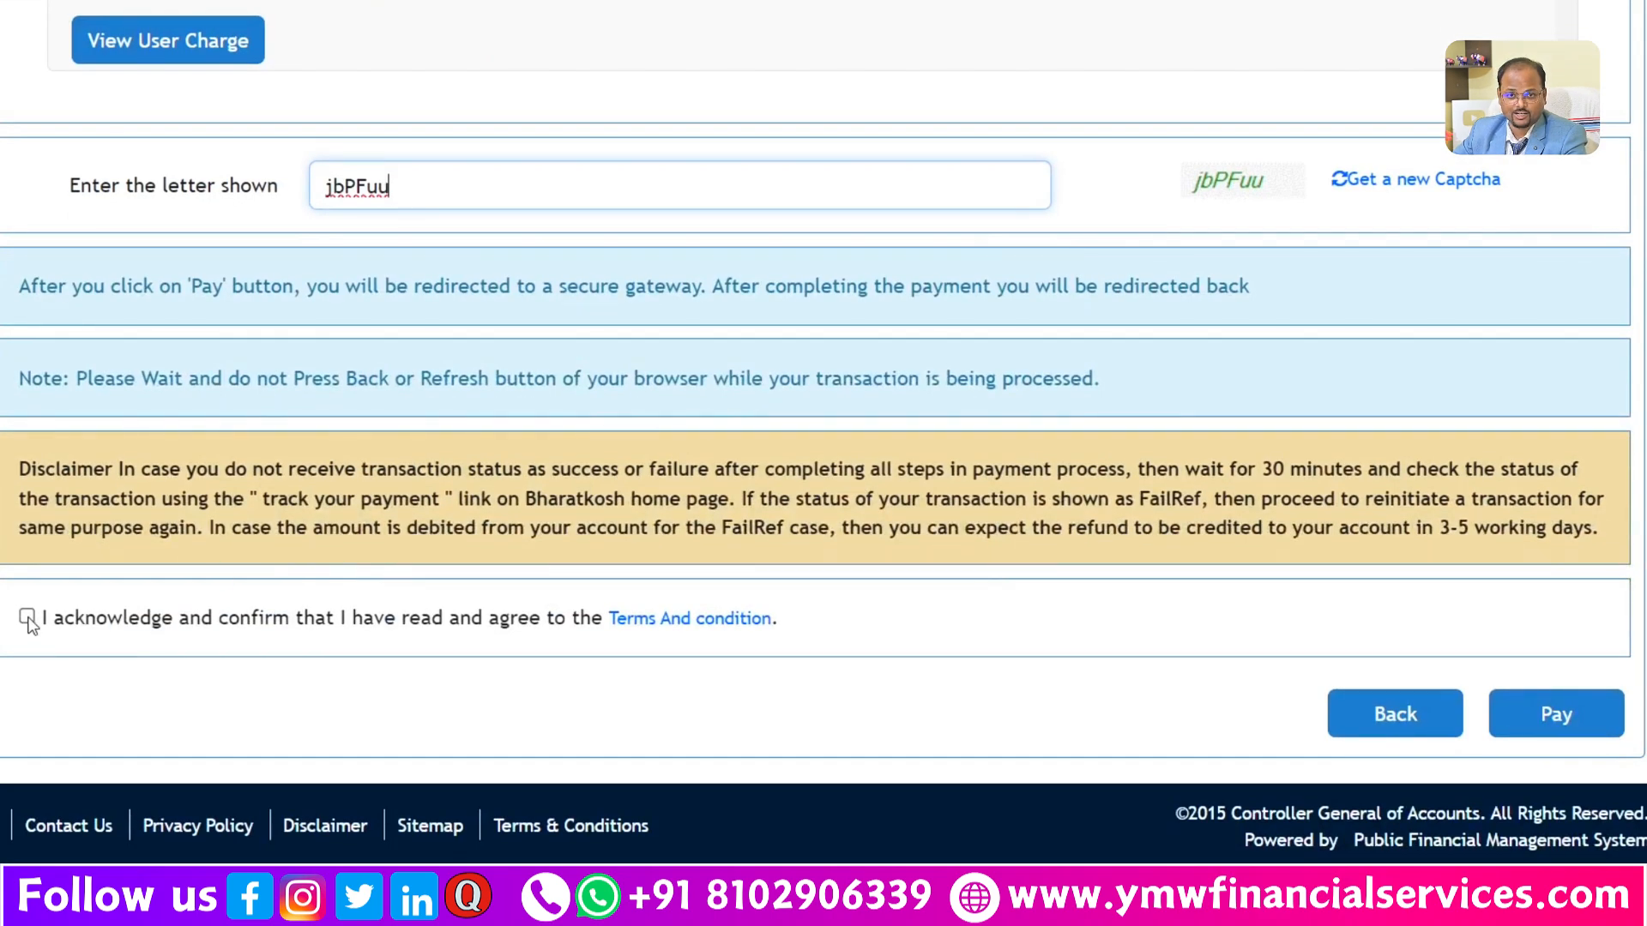
{"action": "left_click", "coordinate": [26, 617]}
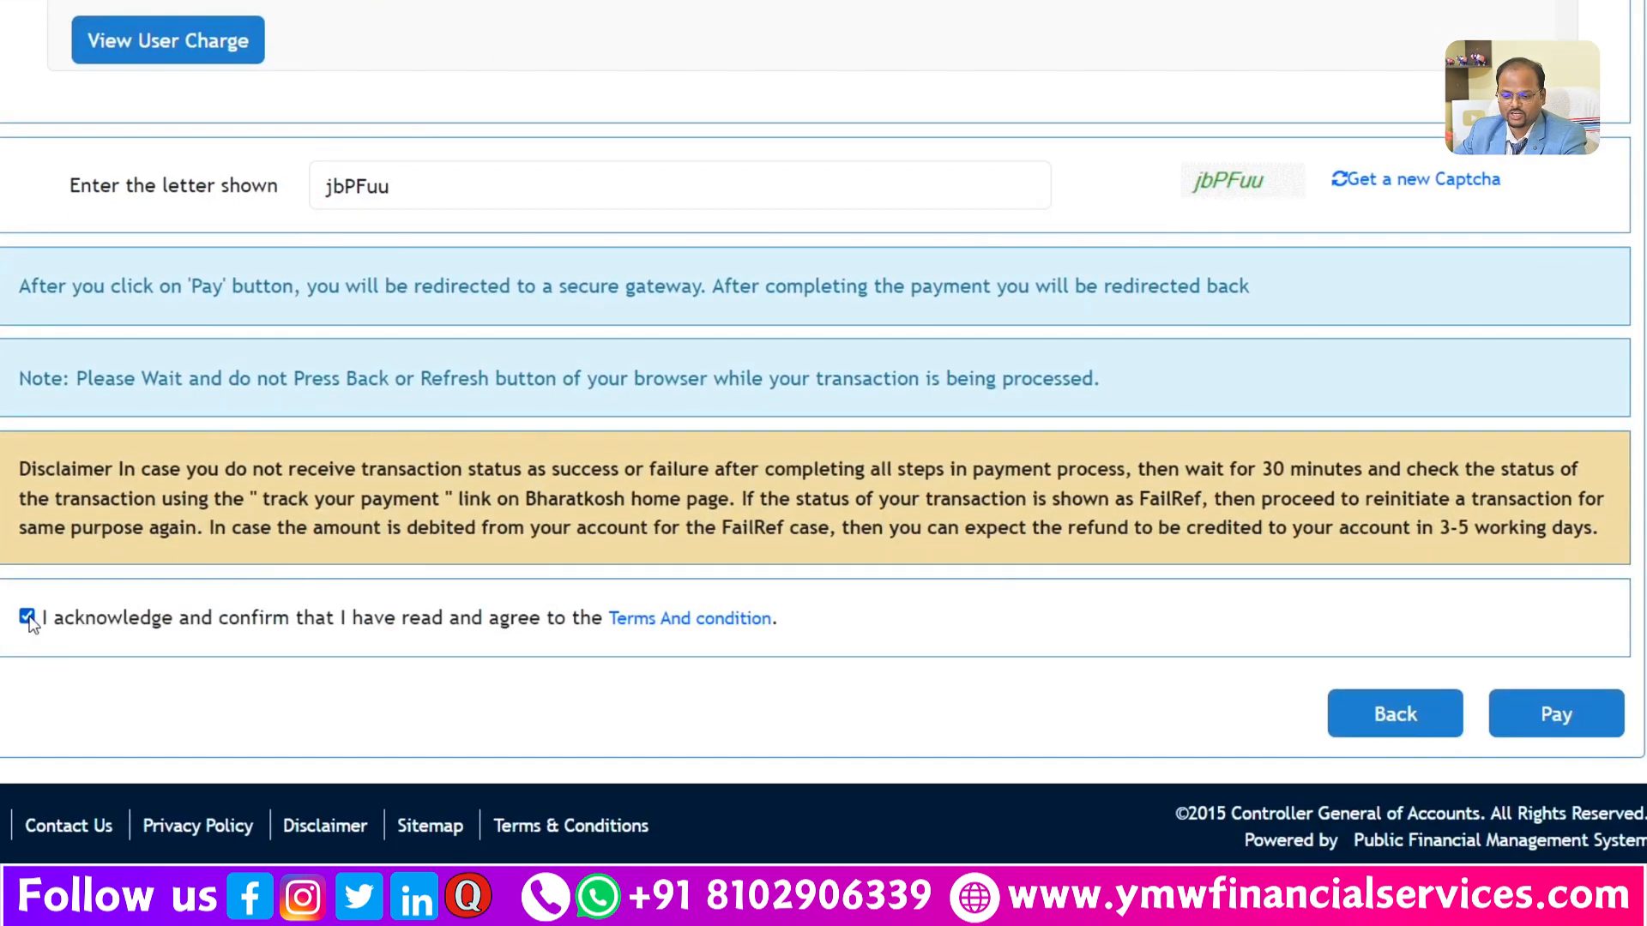
Step: Pay the application fee, confirming the INR 1000.00 amount on the gateway and in HDFC Bank's electronic payment facility
{"action": "left_click", "coordinate": [1551, 717]}
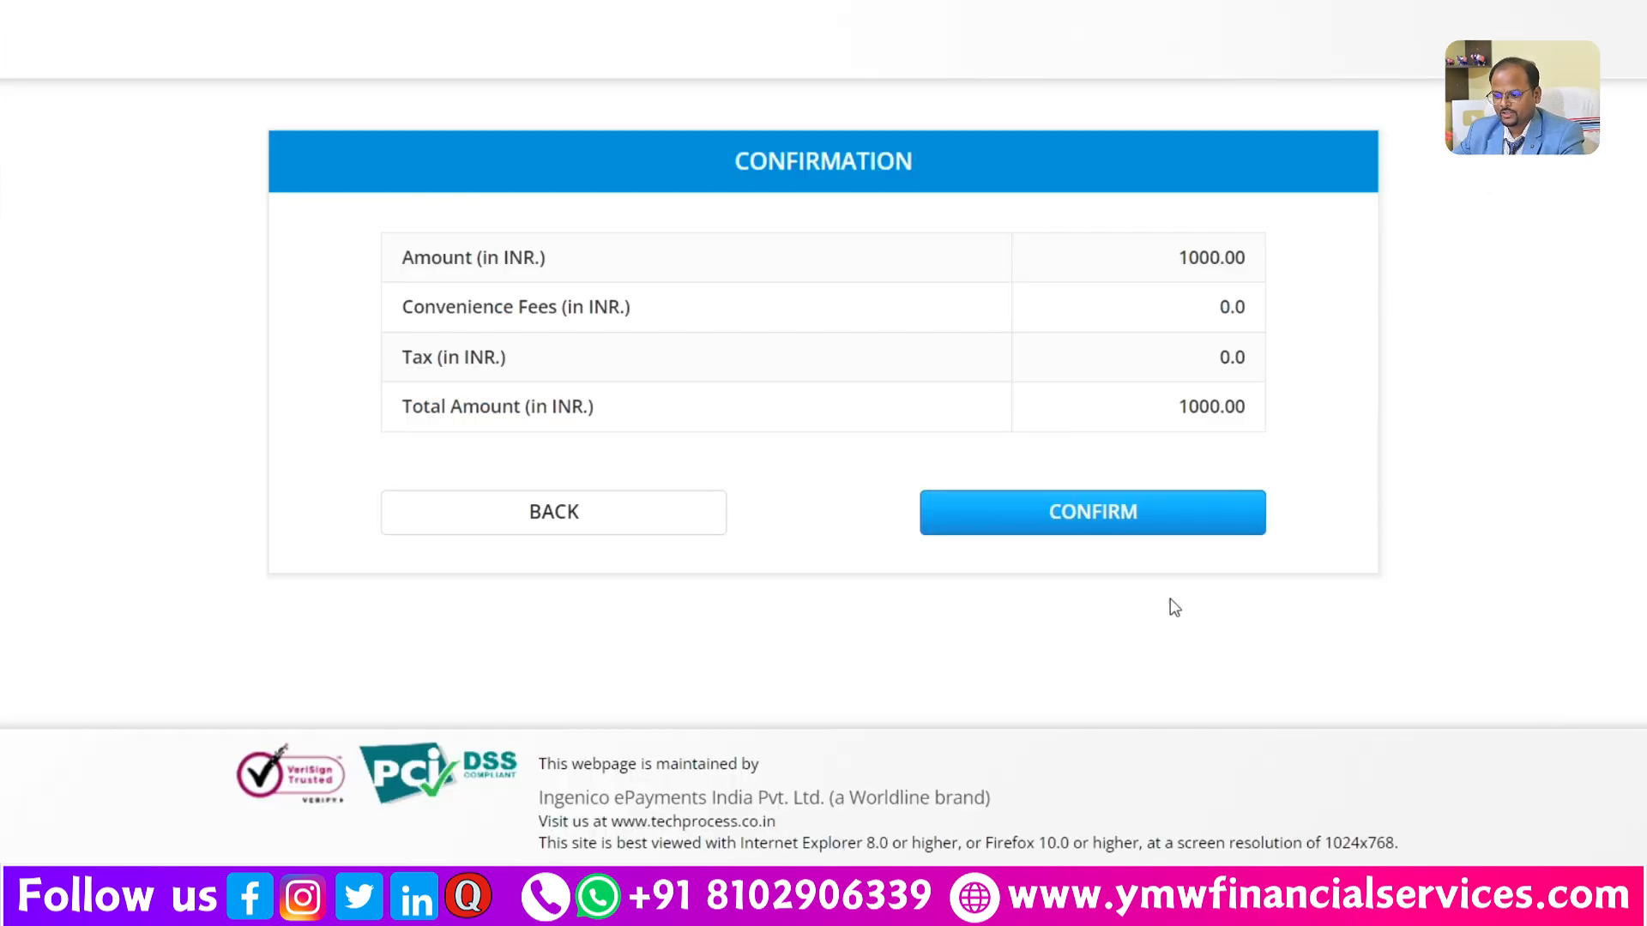
{"action": "left_click", "coordinate": [1094, 519]}
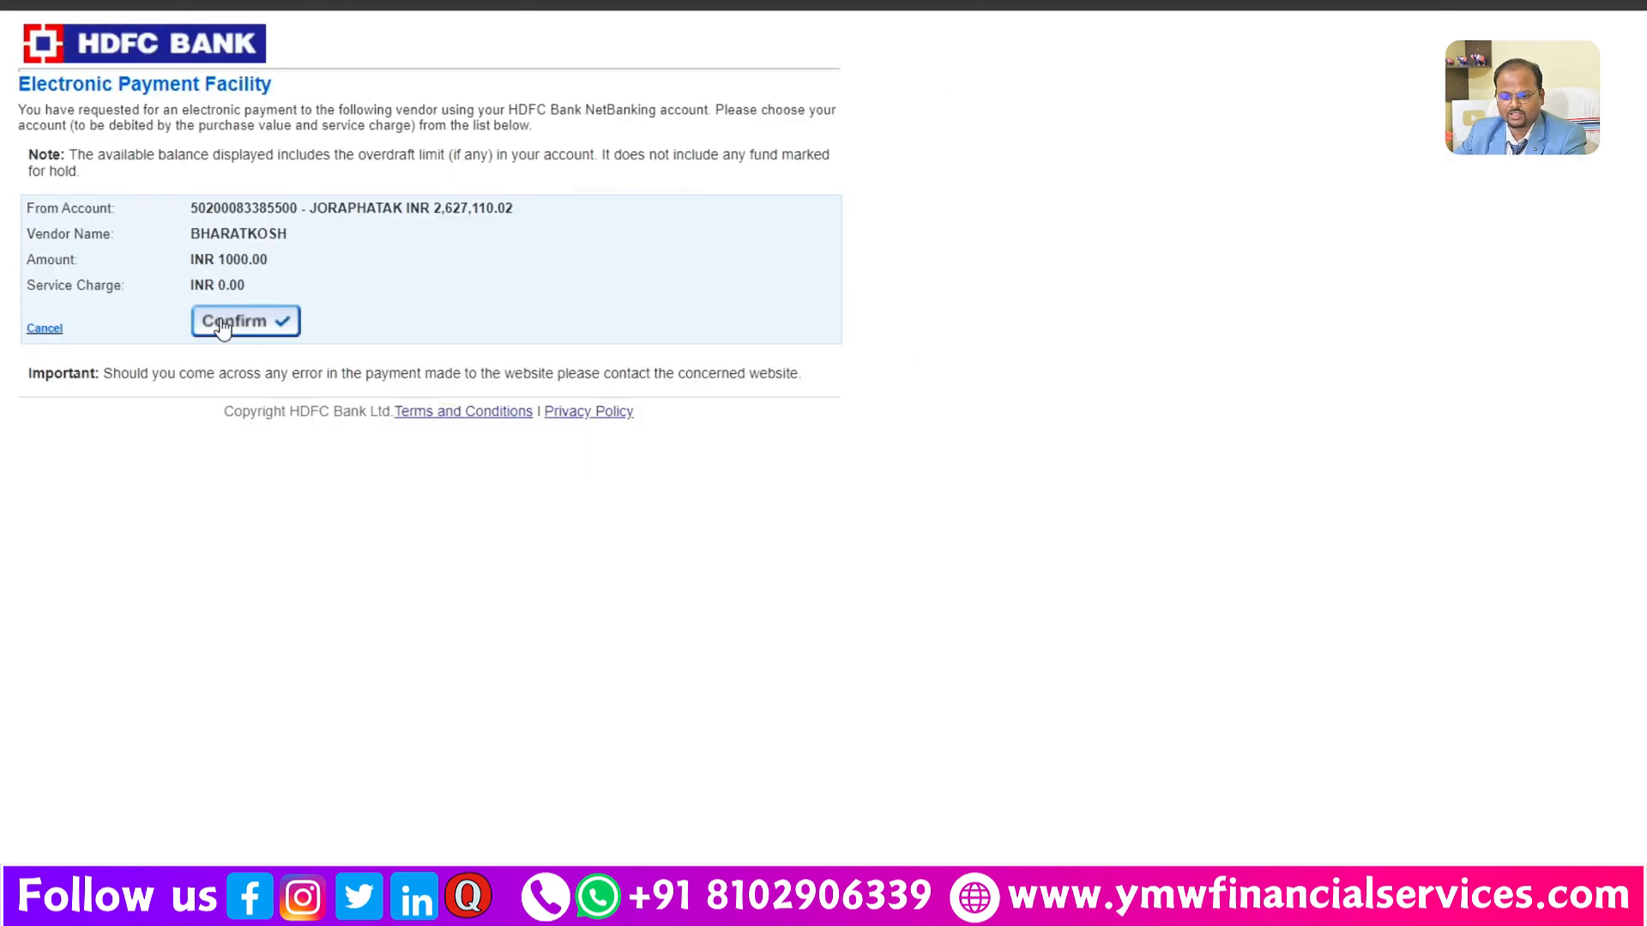
{"action": "left_click", "coordinate": [233, 321]}
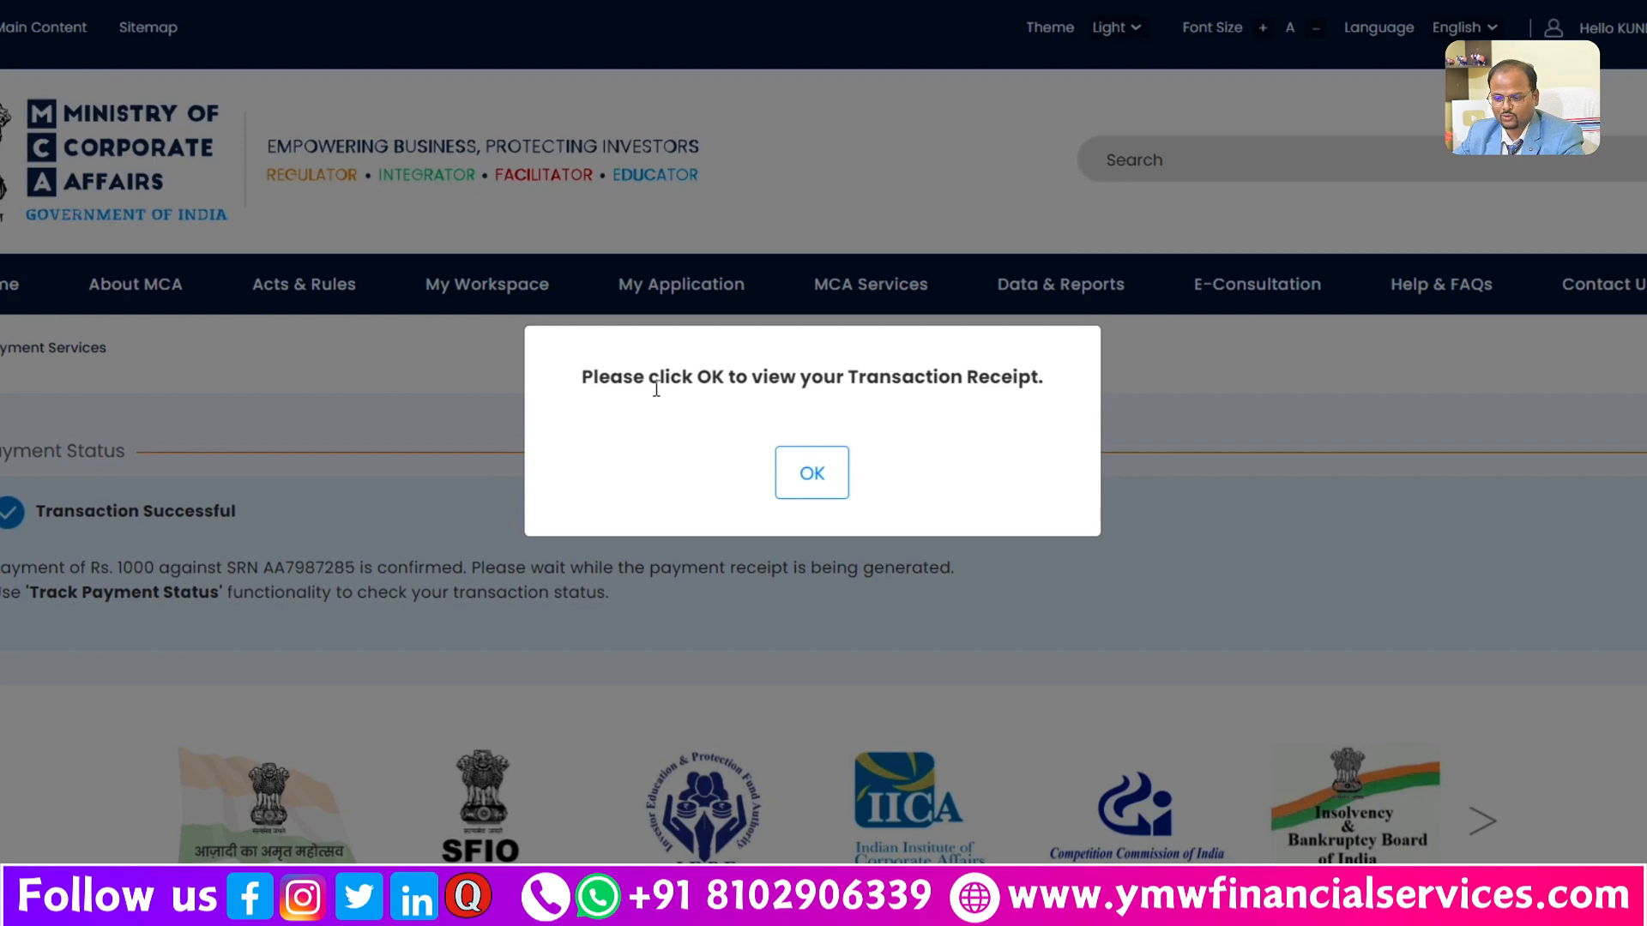
Step: View the MCA transaction receipt, look through its details and return to the payment status page
{"action": "left_click", "coordinate": [819, 471]}
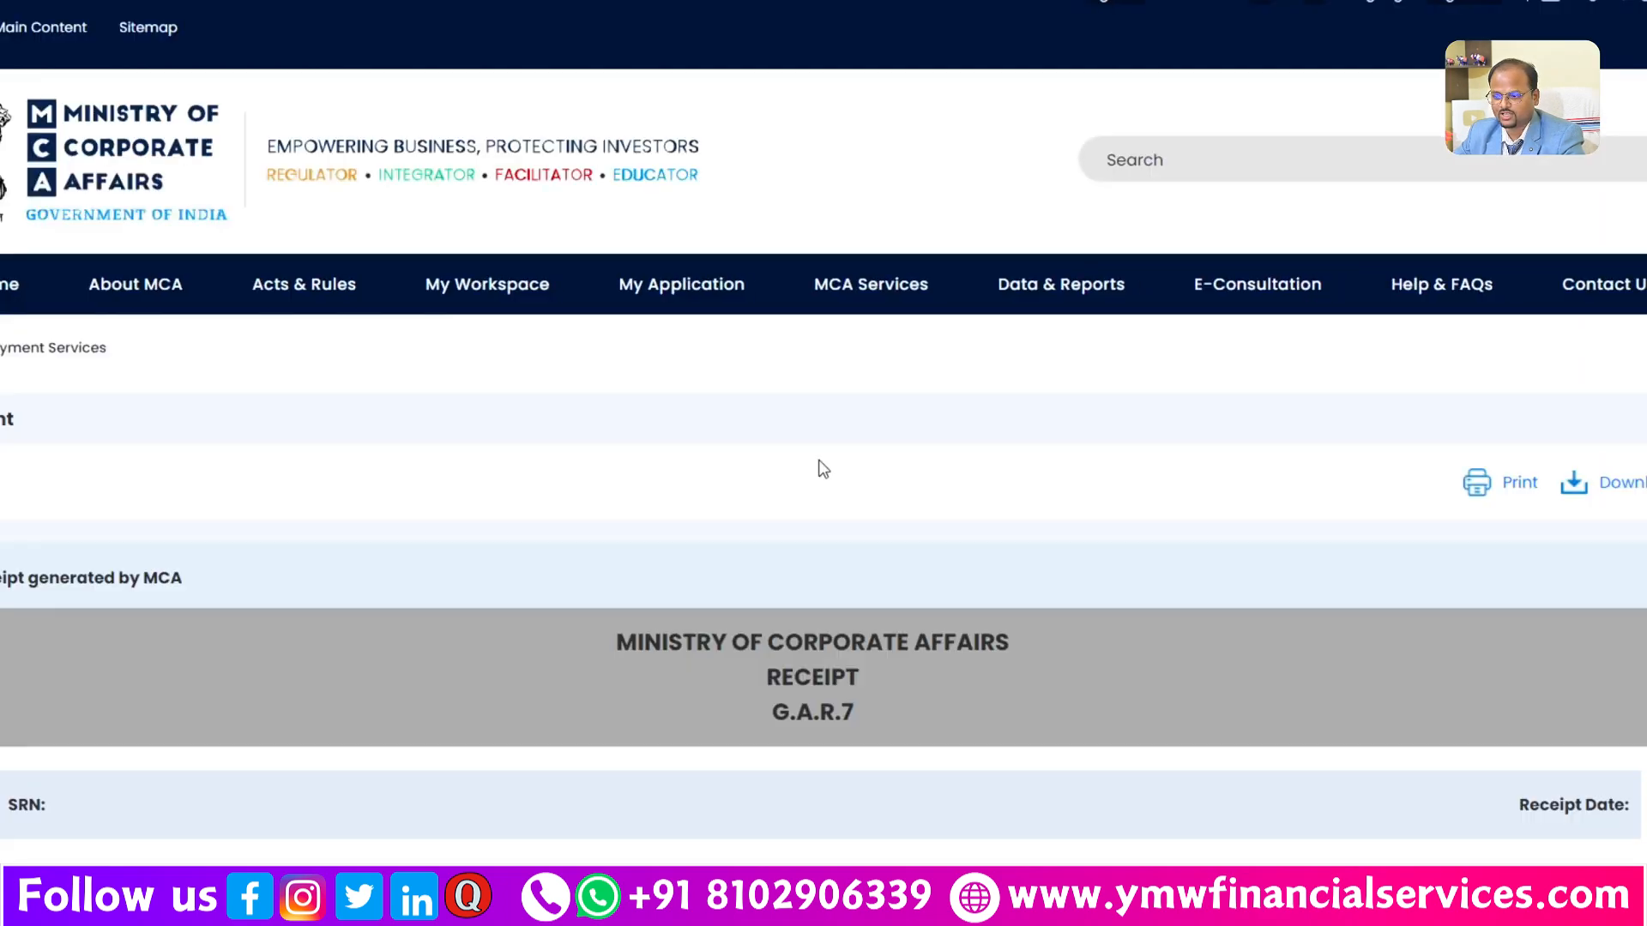
{"action": "scroll", "coordinate": [1078, 540], "scroll_direction": "down", "scroll_amount": 15}
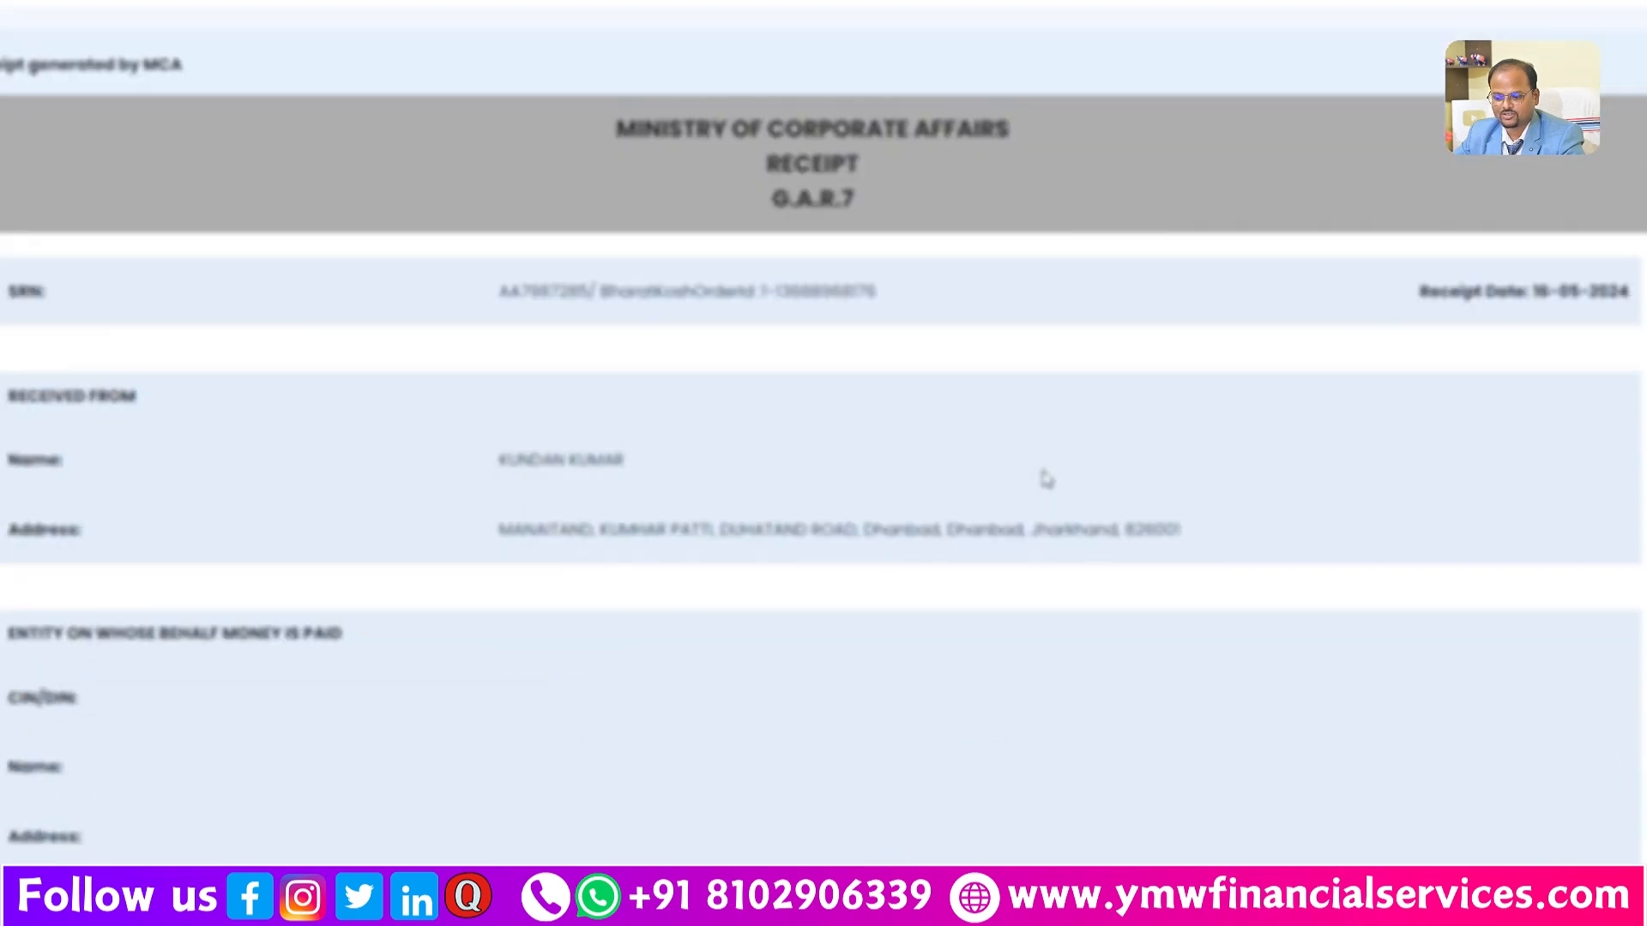
{"action": "scroll", "coordinate": [1025, 555], "scroll_direction": "up", "scroll_amount": 12}
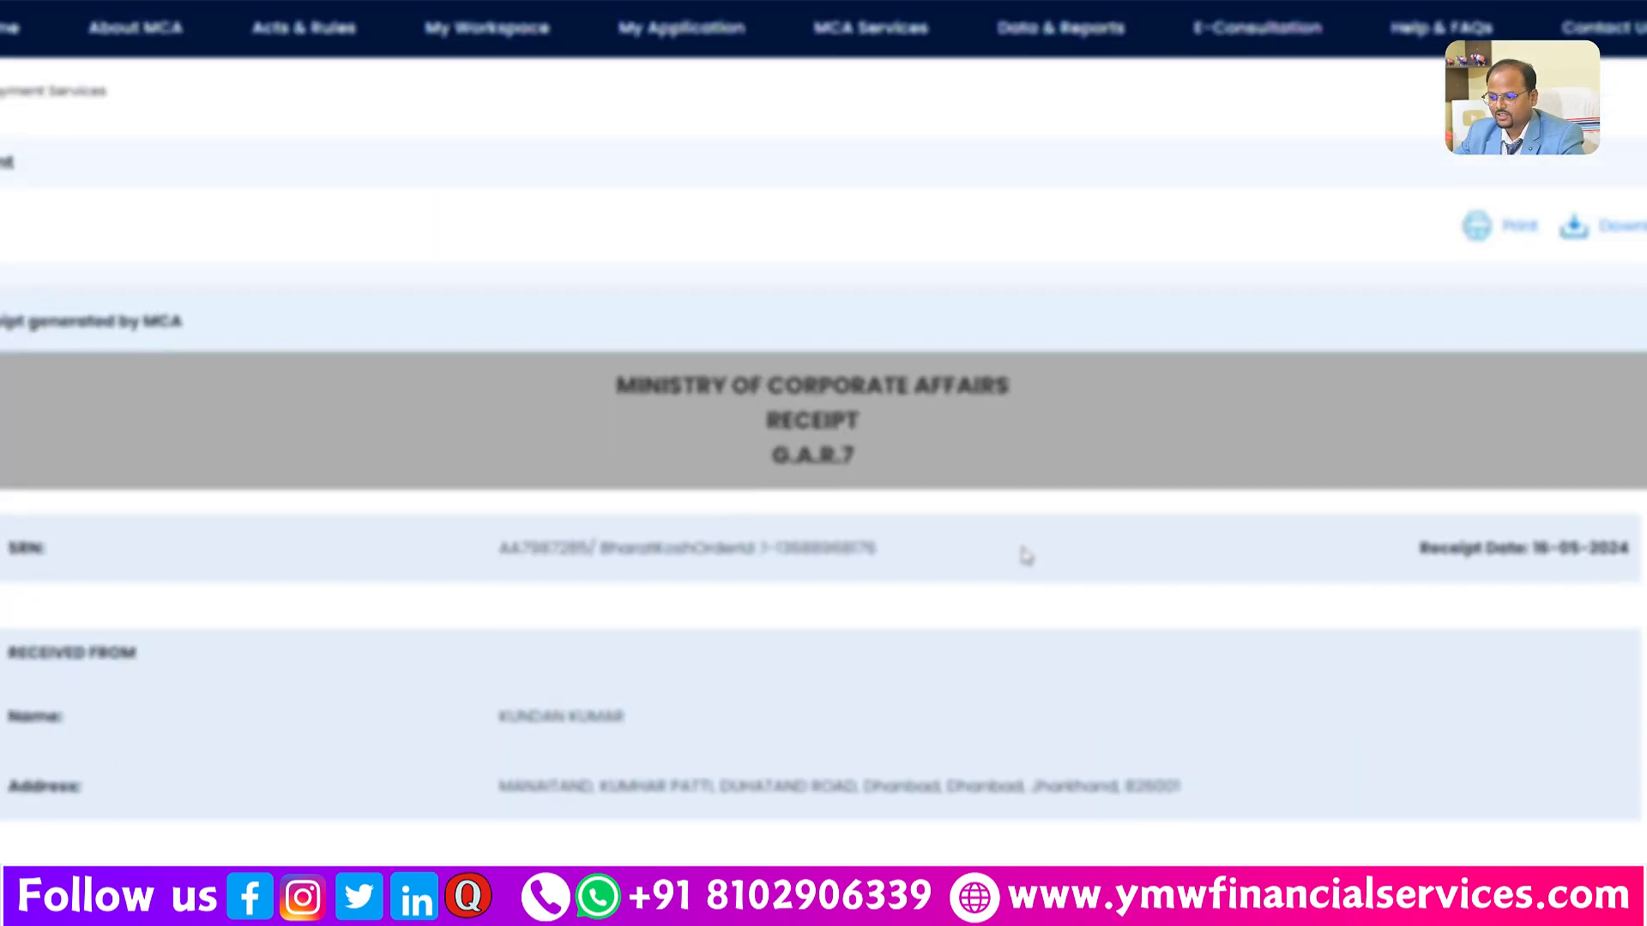
{"action": "scroll", "coordinate": [1266, 492], "scroll_direction": "up", "scroll_amount": 3}
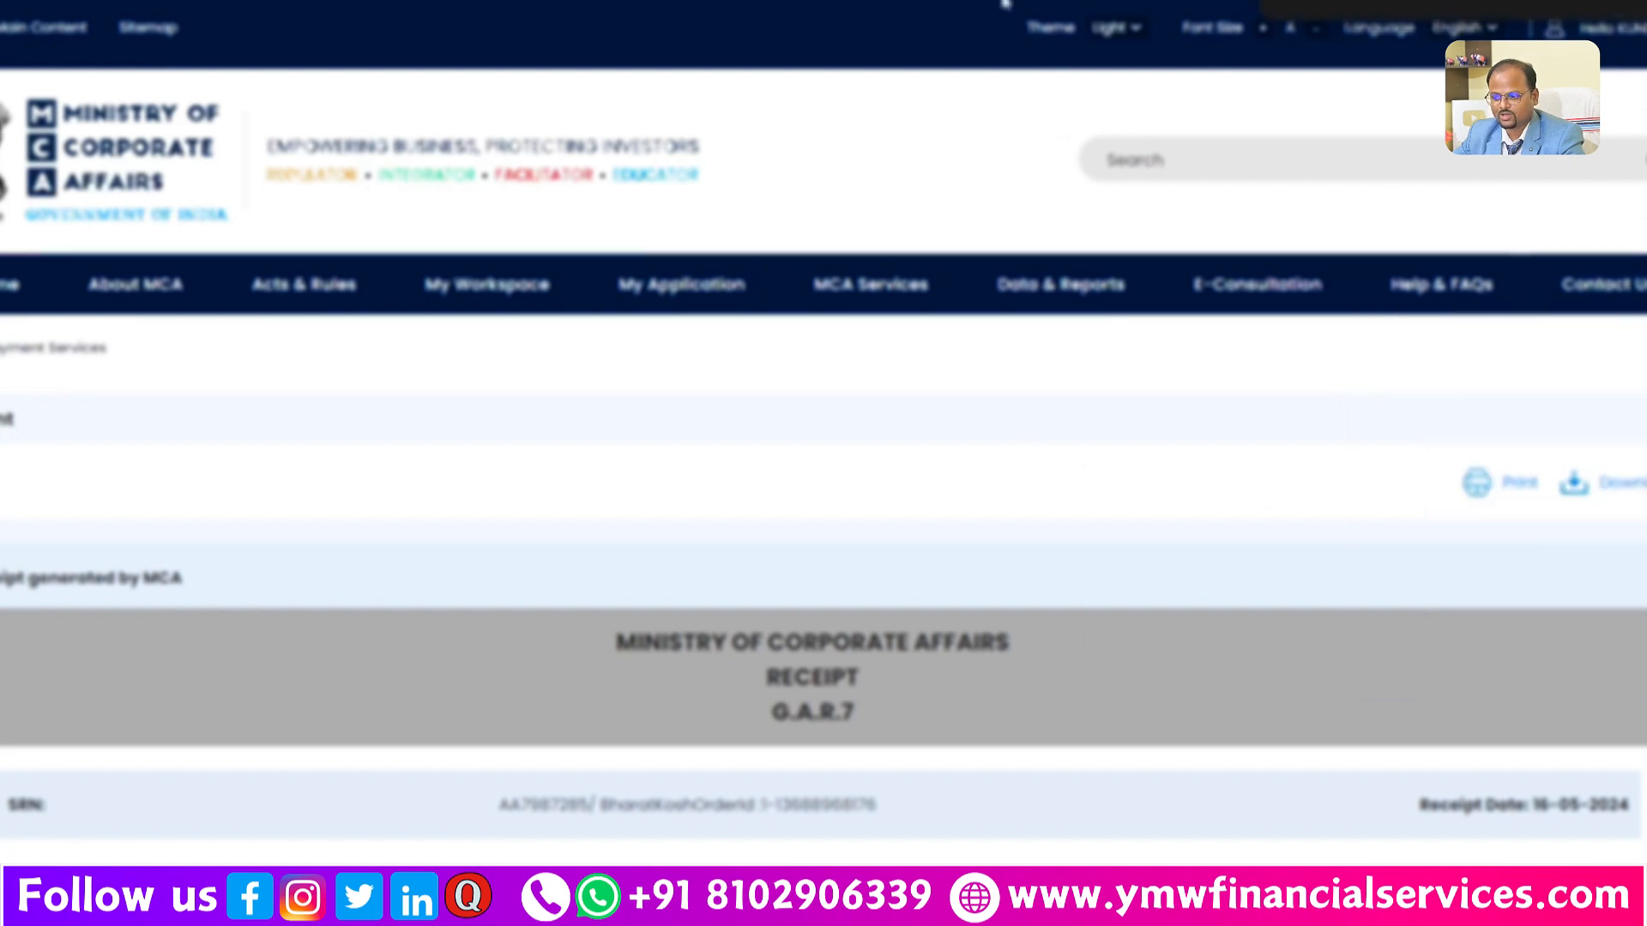
{"action": "left_click", "coordinate": [960, 2]}
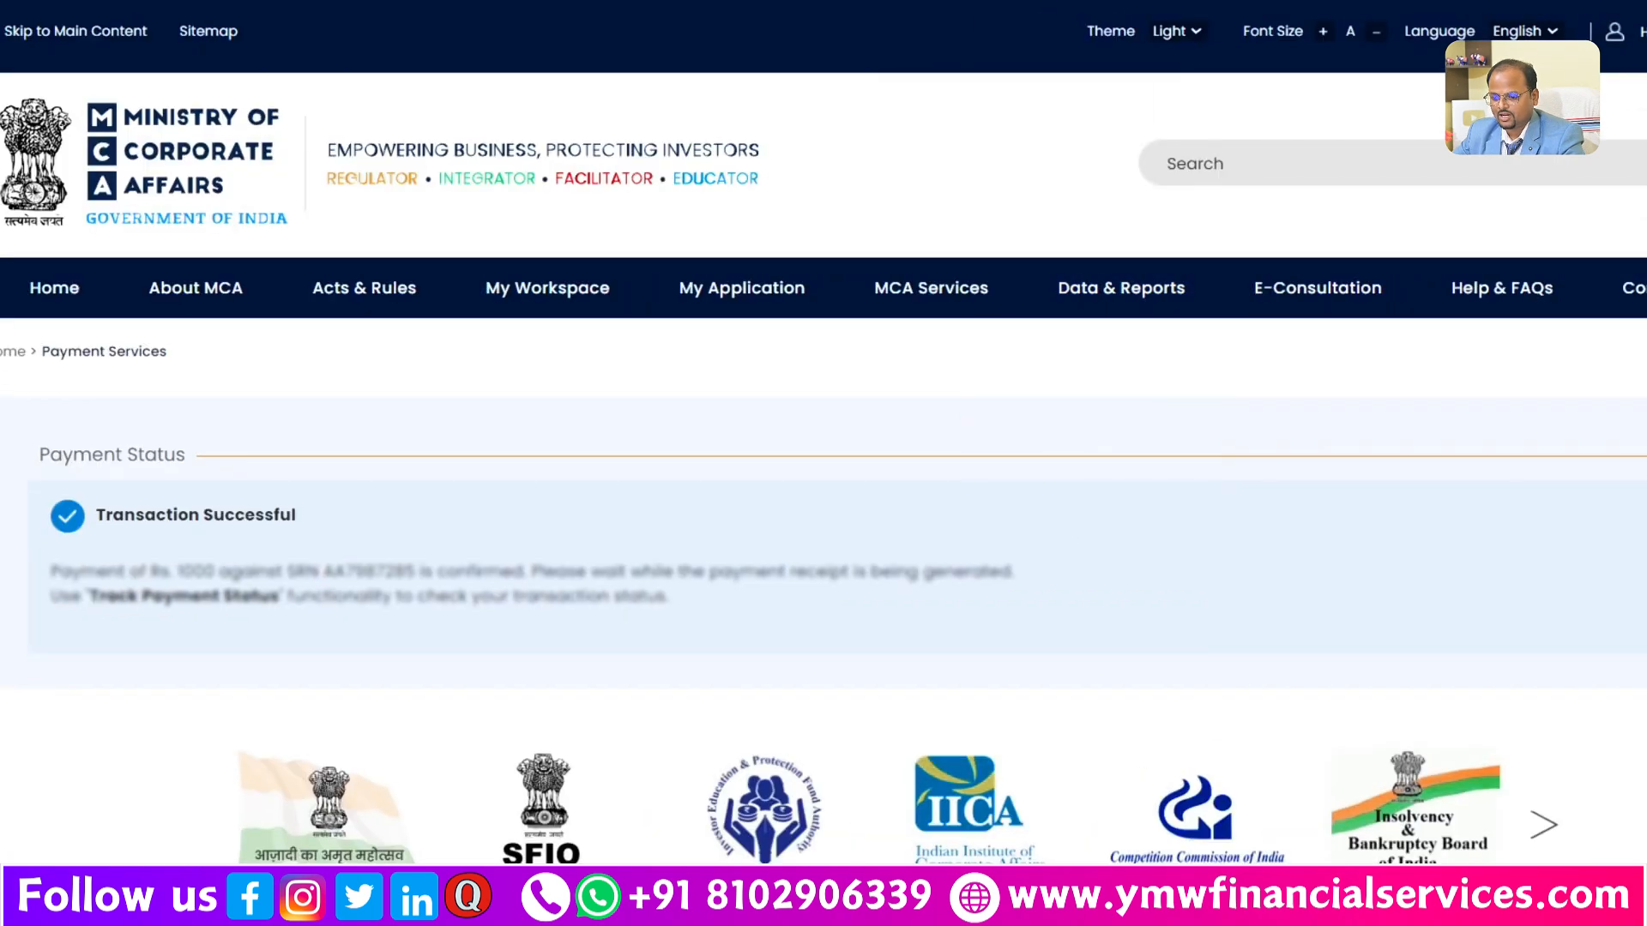
Step: Open the application history and look through the applications pending for action, under processing and approved
{"action": "left_click", "coordinate": [687, 293]}
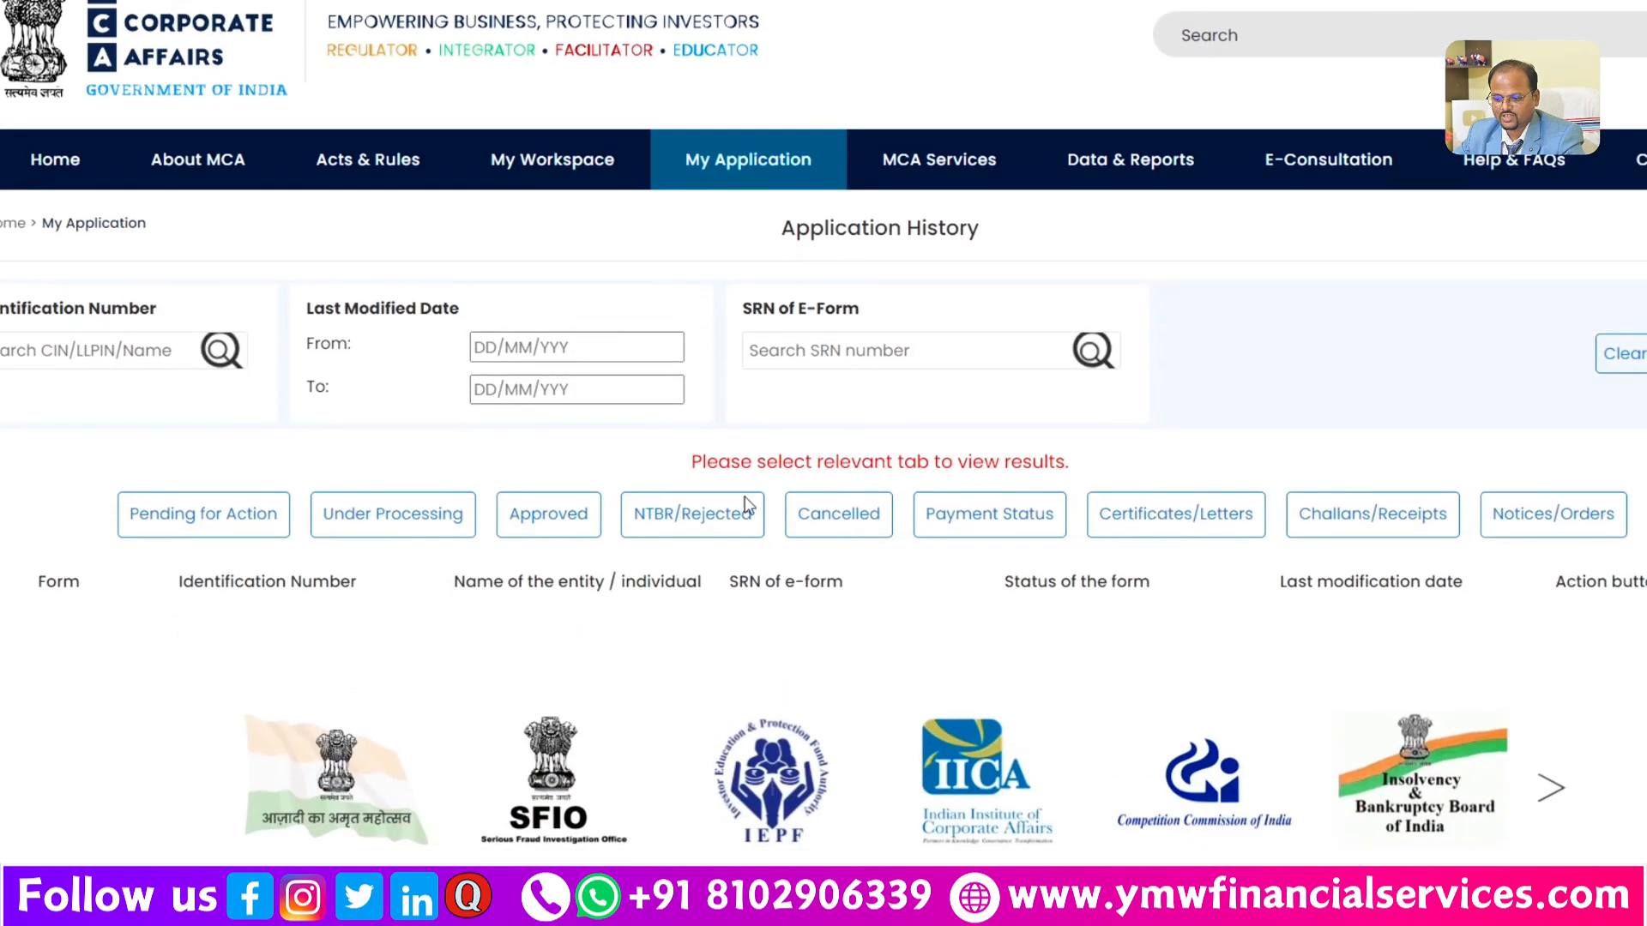
{"action": "left_click", "coordinate": [206, 537]}
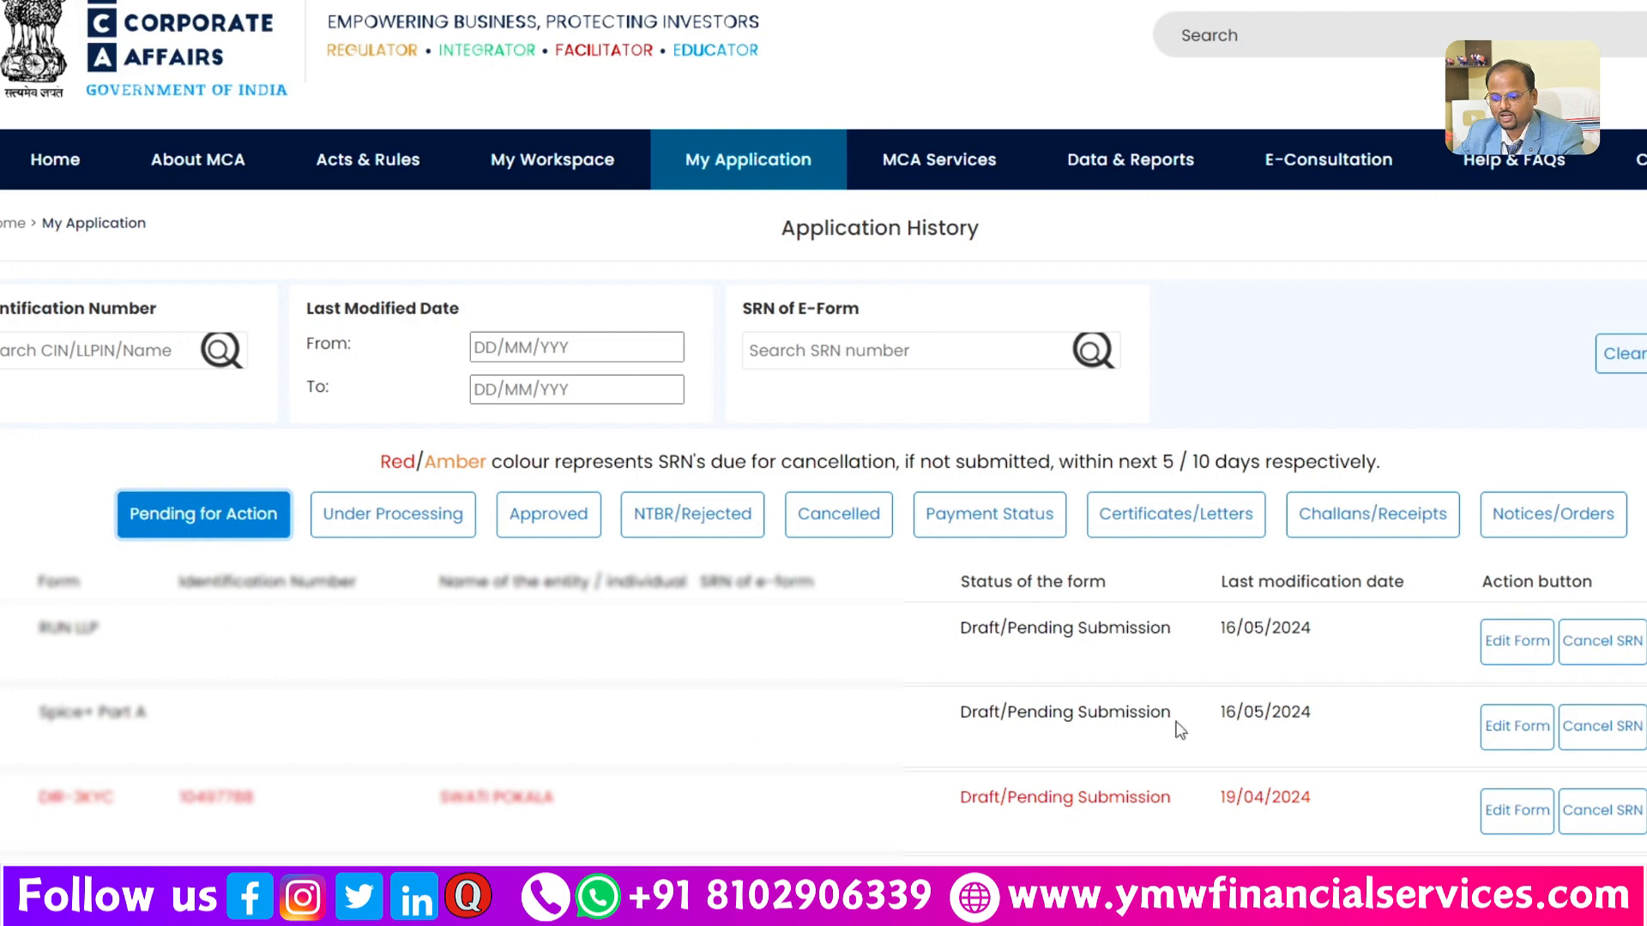
{"action": "left_click", "coordinate": [452, 531]}
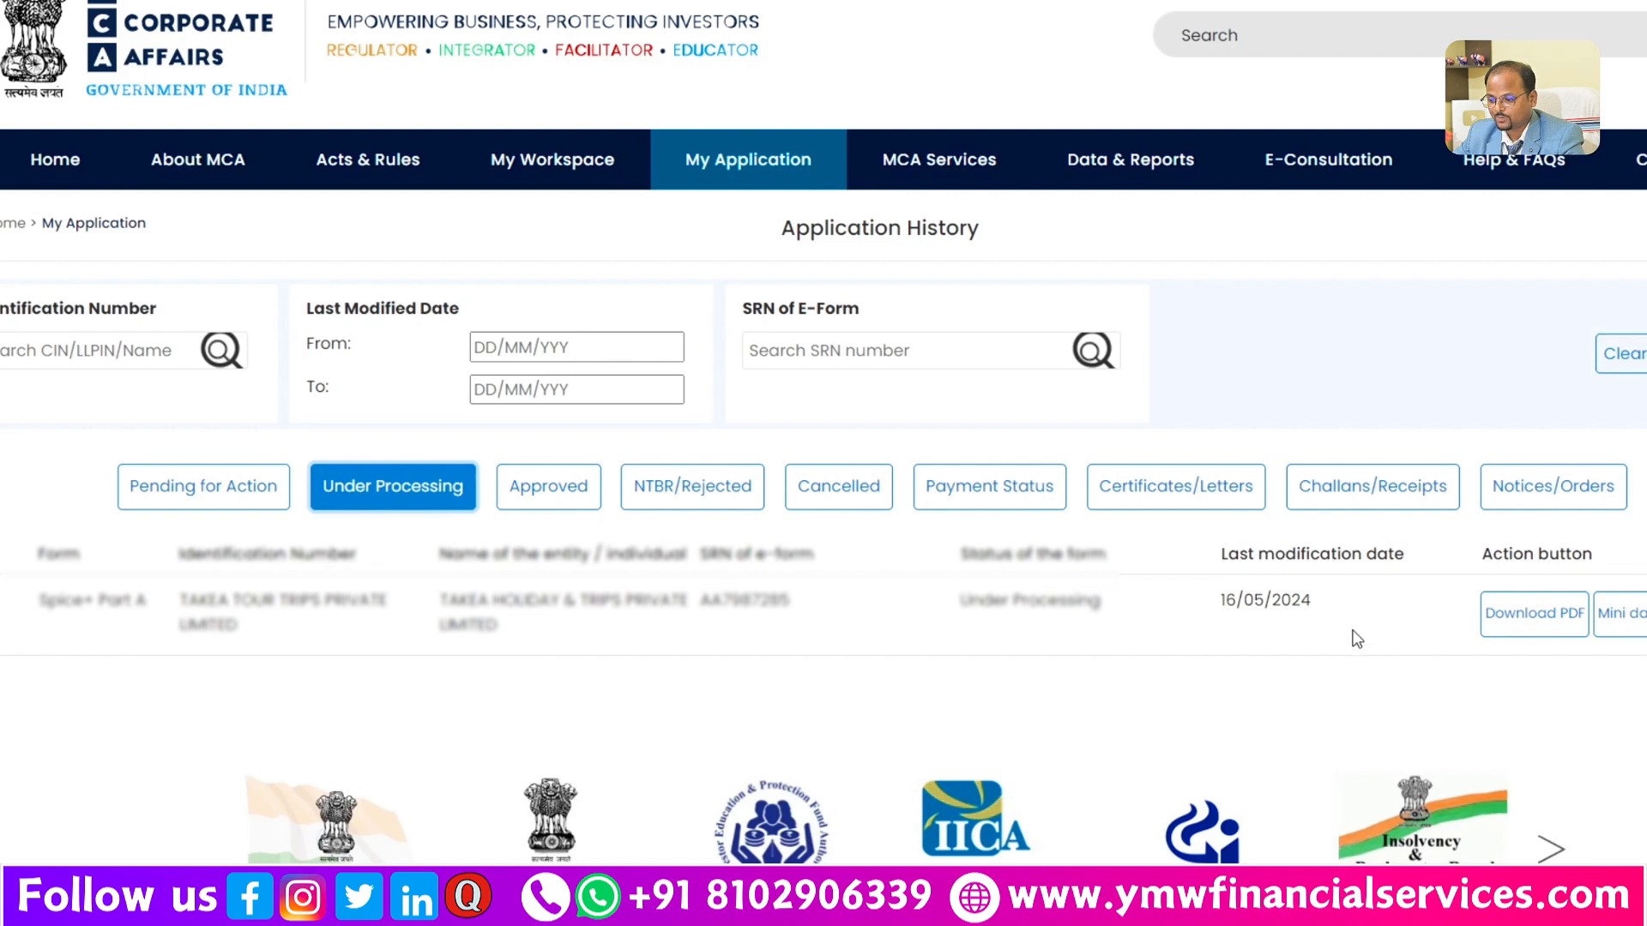
{"action": "left_click", "coordinate": [537, 486]}
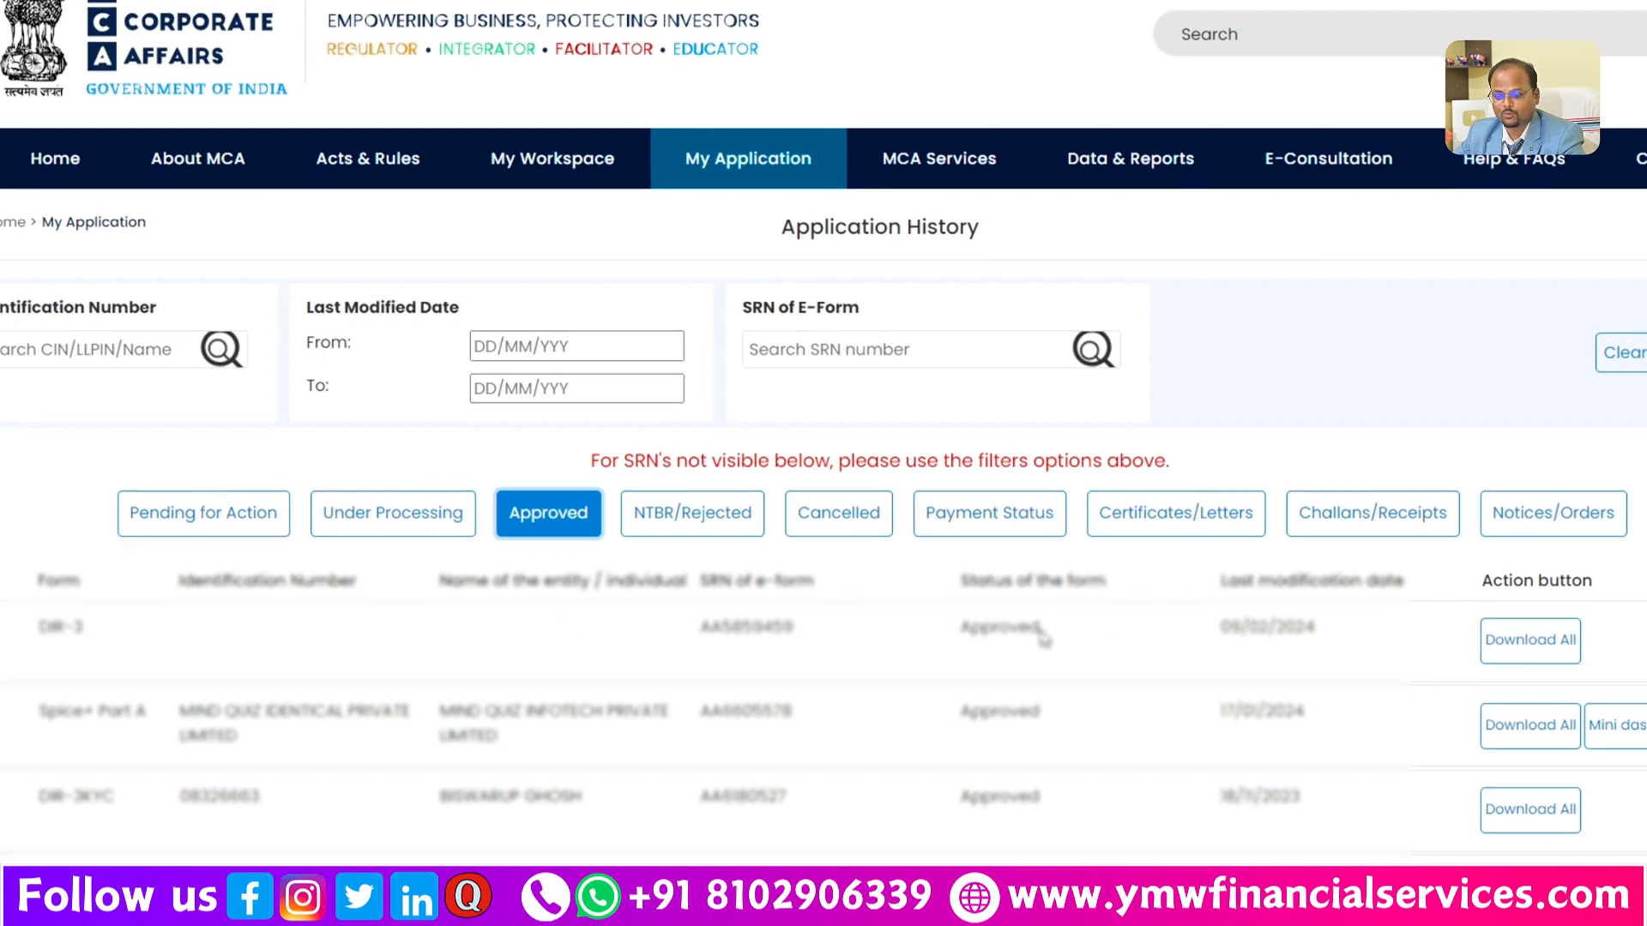
{"action": "scroll", "coordinate": [1044, 639], "scroll_direction": "down", "scroll_amount": 5}
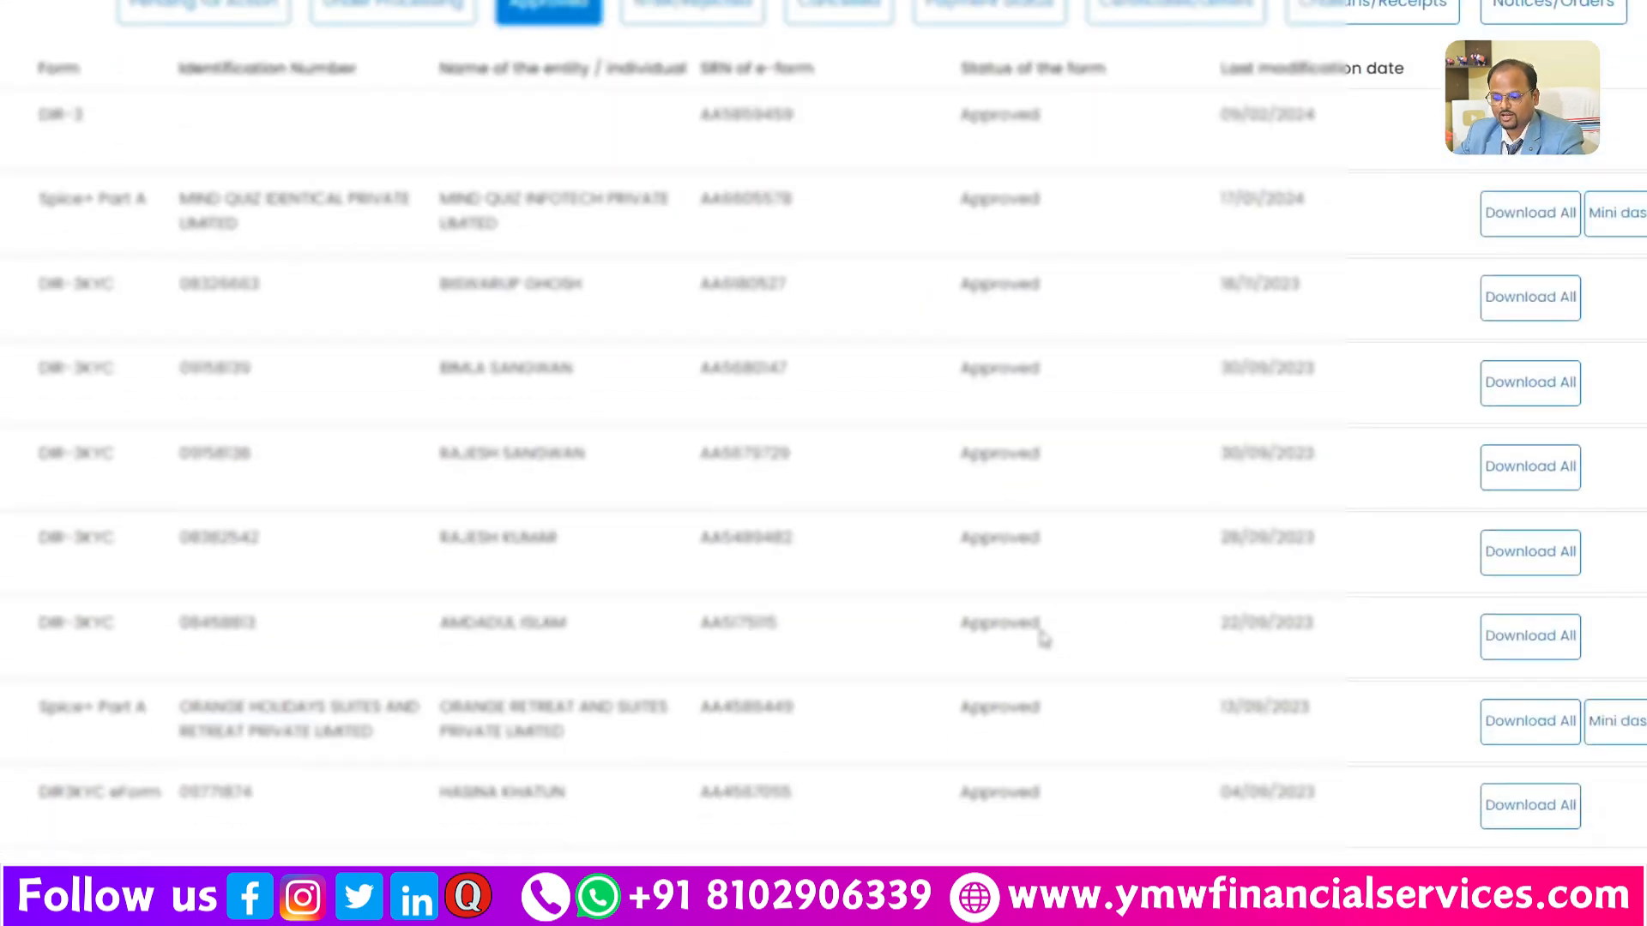
{"action": "scroll", "coordinate": [1044, 639], "scroll_direction": "down", "scroll_amount": 2}
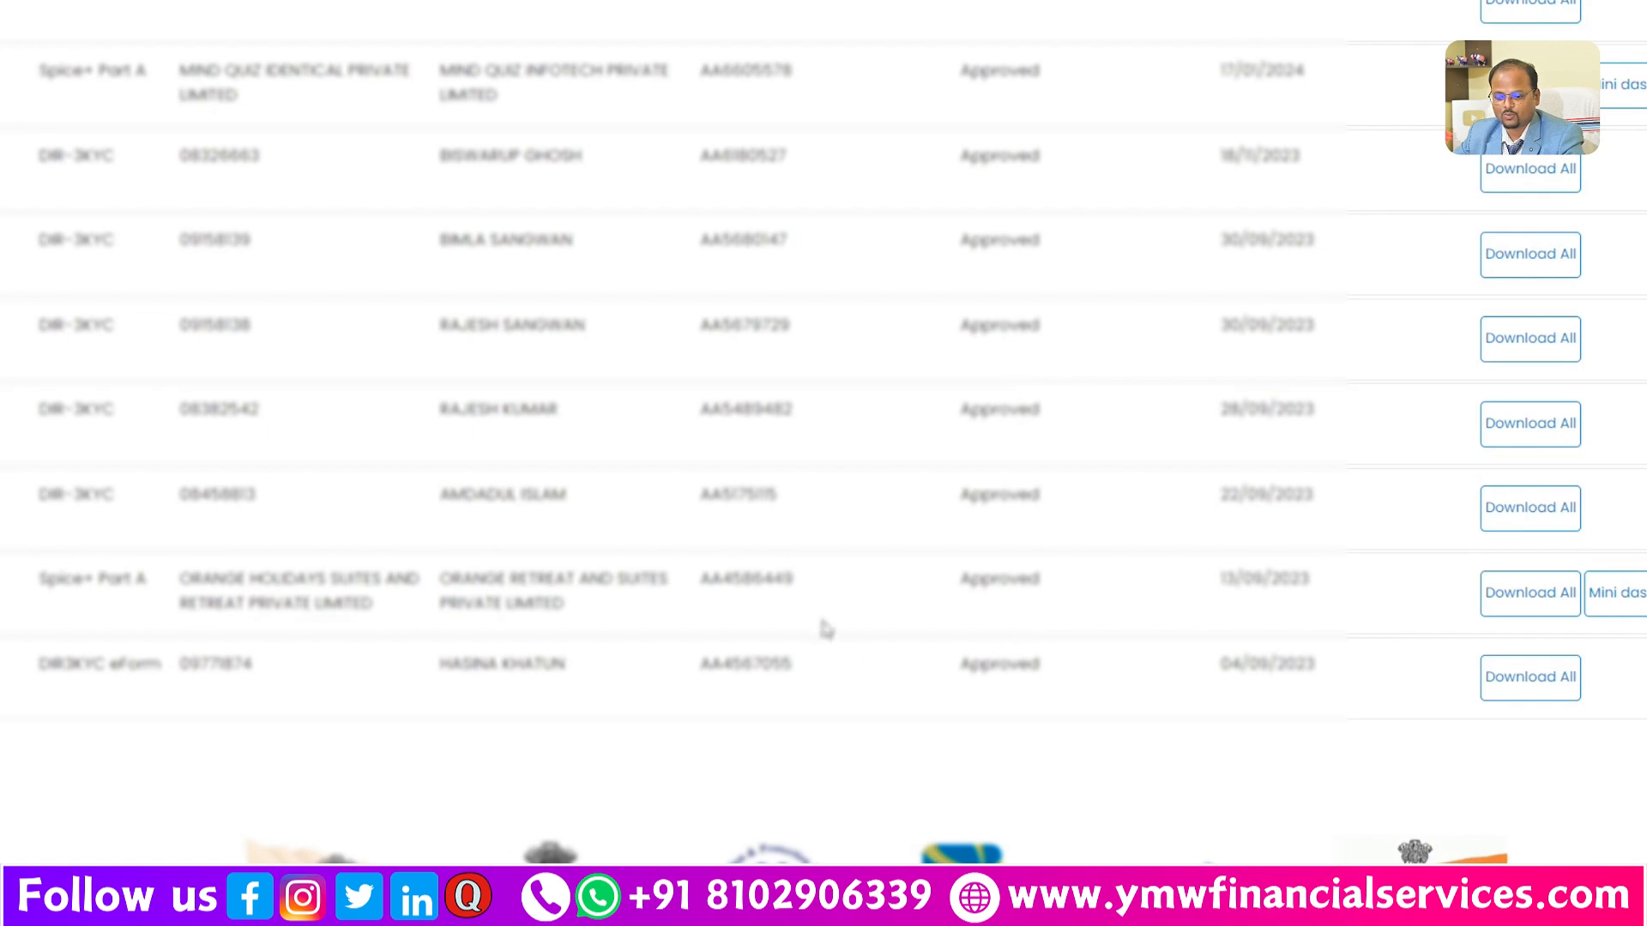
{"action": "scroll", "coordinate": [823, 626], "scroll_direction": "up", "scroll_amount": 6}
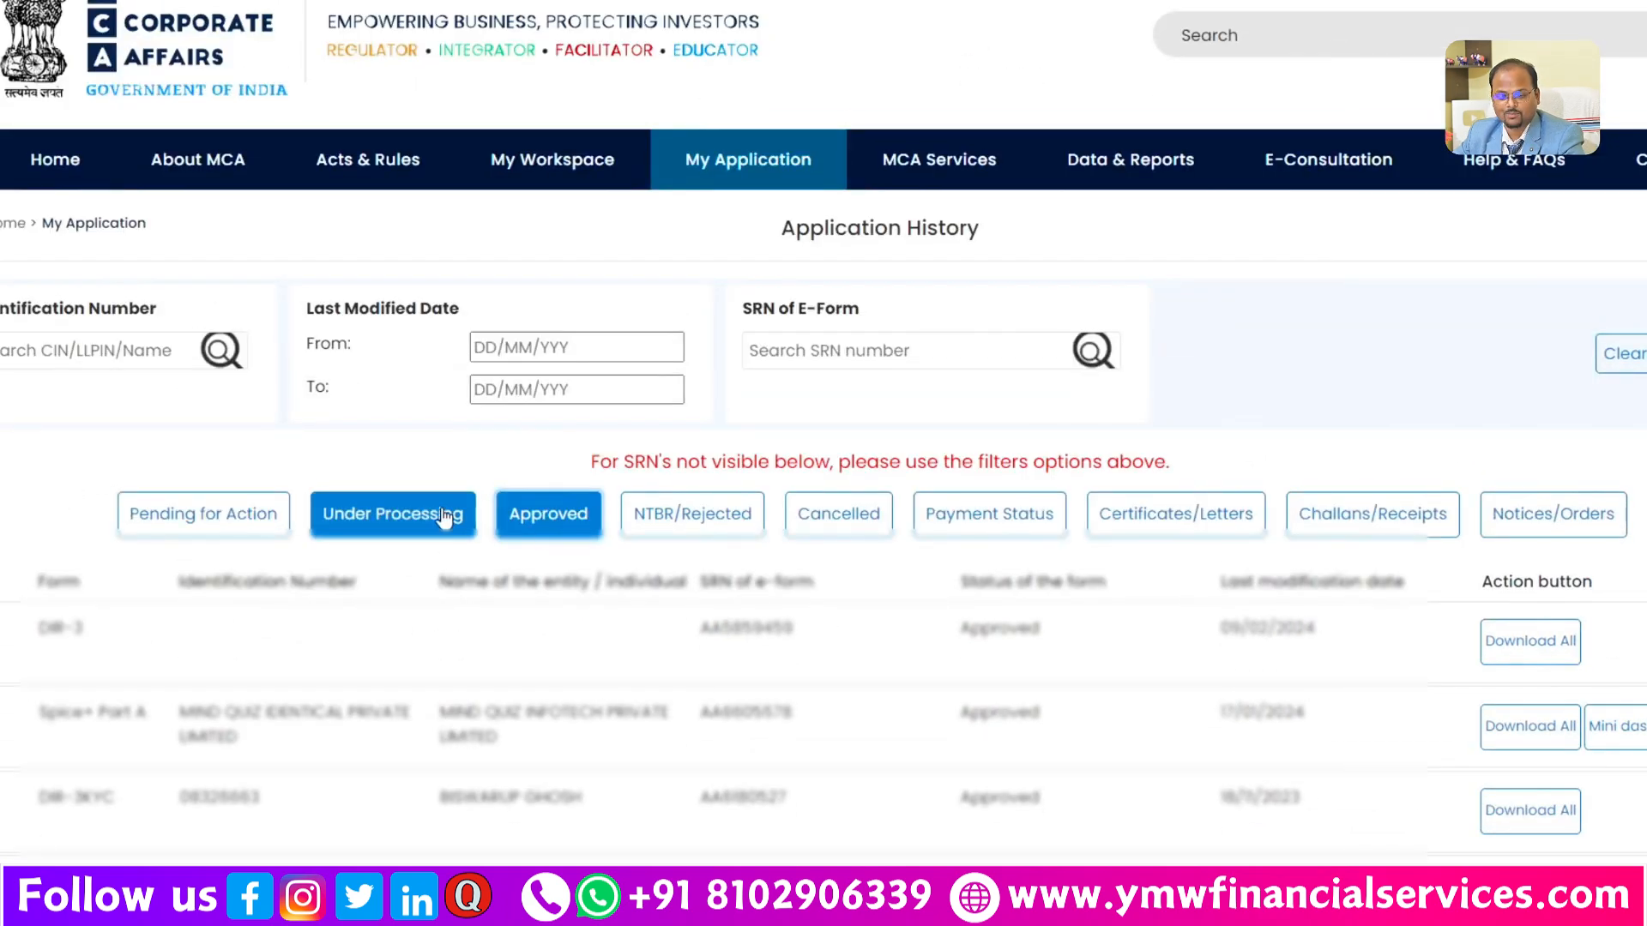
Step: Download the PDF of the SPICe+ Part A application under processing and check its entry under payment status
{"action": "left_click", "coordinate": [413, 516]}
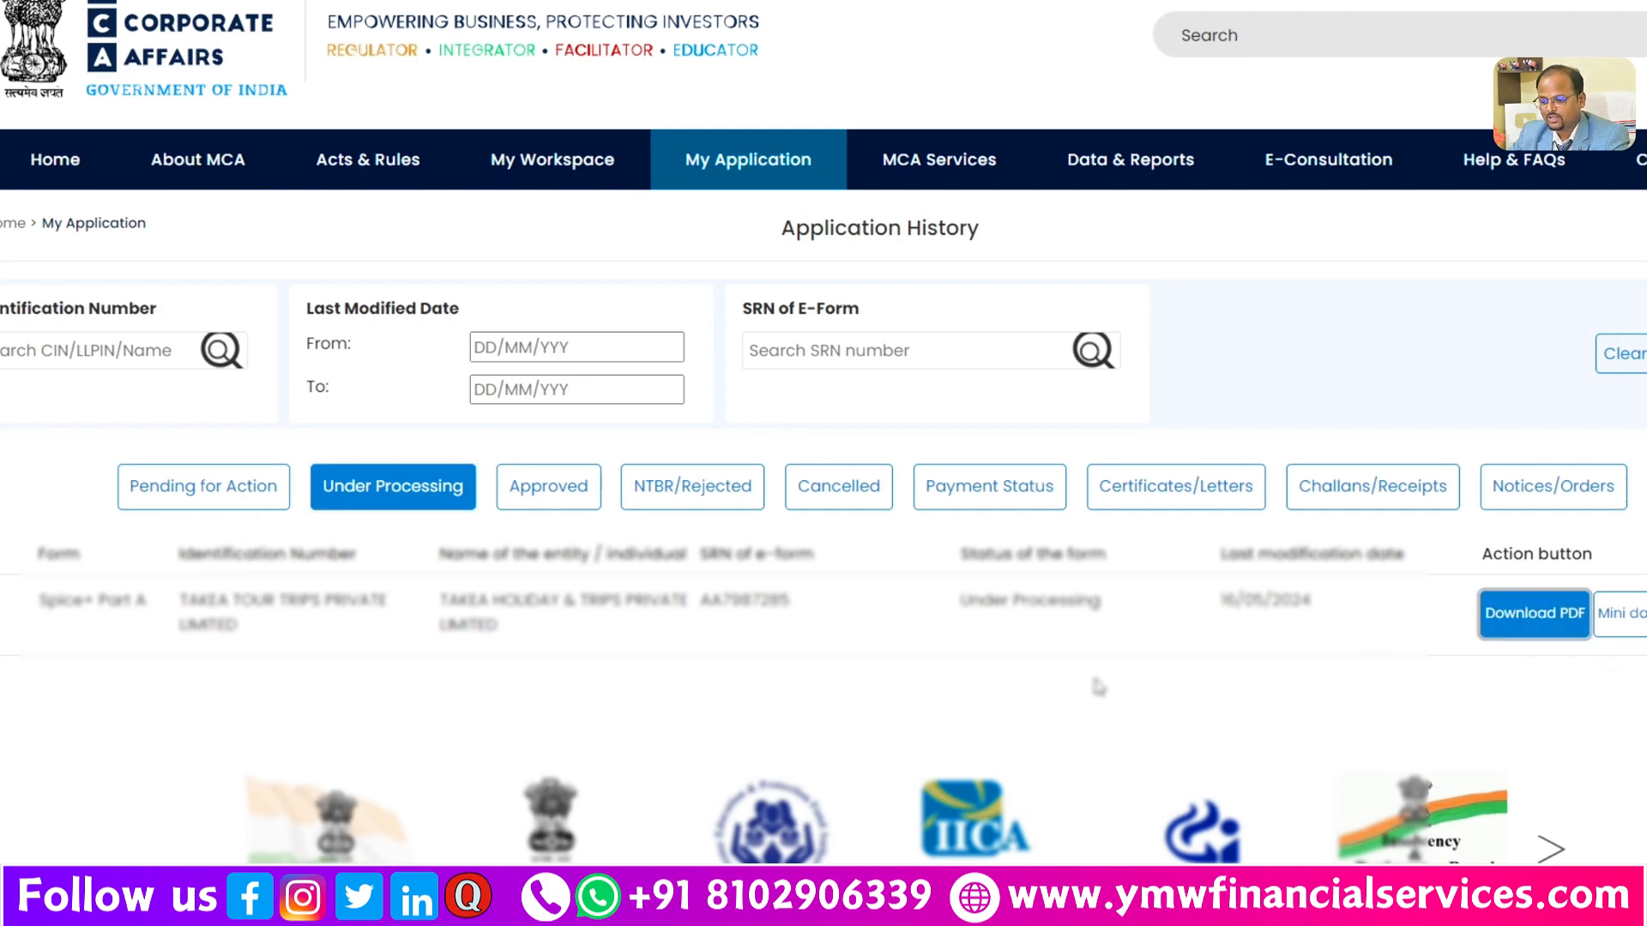
{"action": "left_click", "coordinate": [956, 487]}
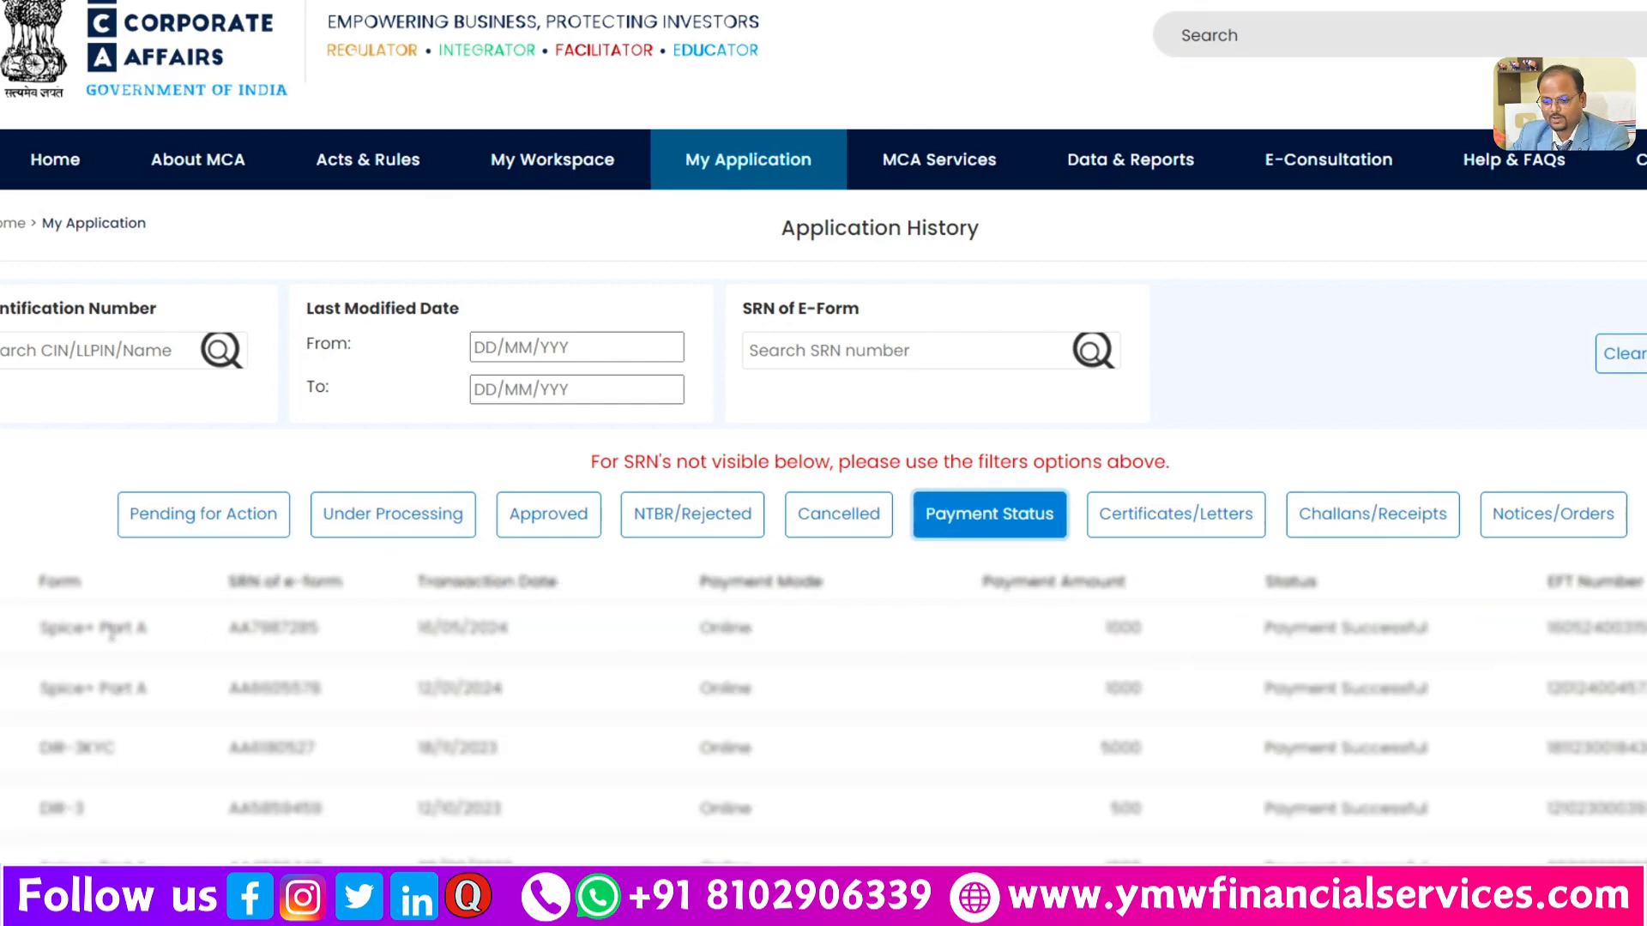
{"action": "left_click_drag", "start_coordinate": [75, 629], "coordinate": [1448, 646]}
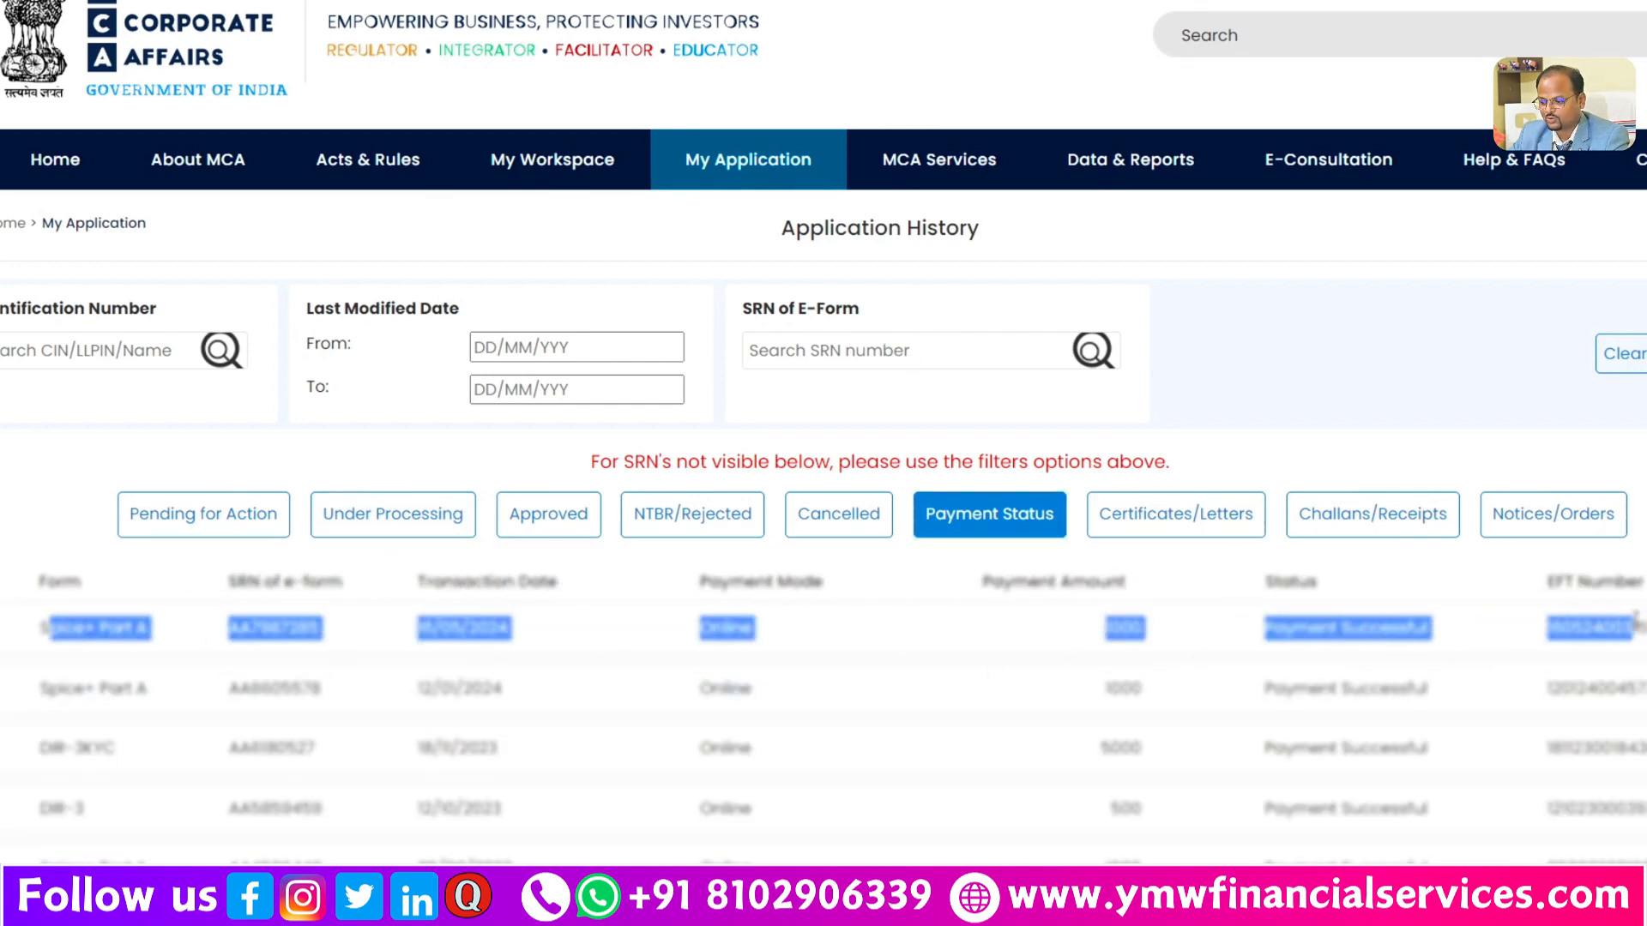
{"action": "left_click", "coordinate": [1449, 617]}
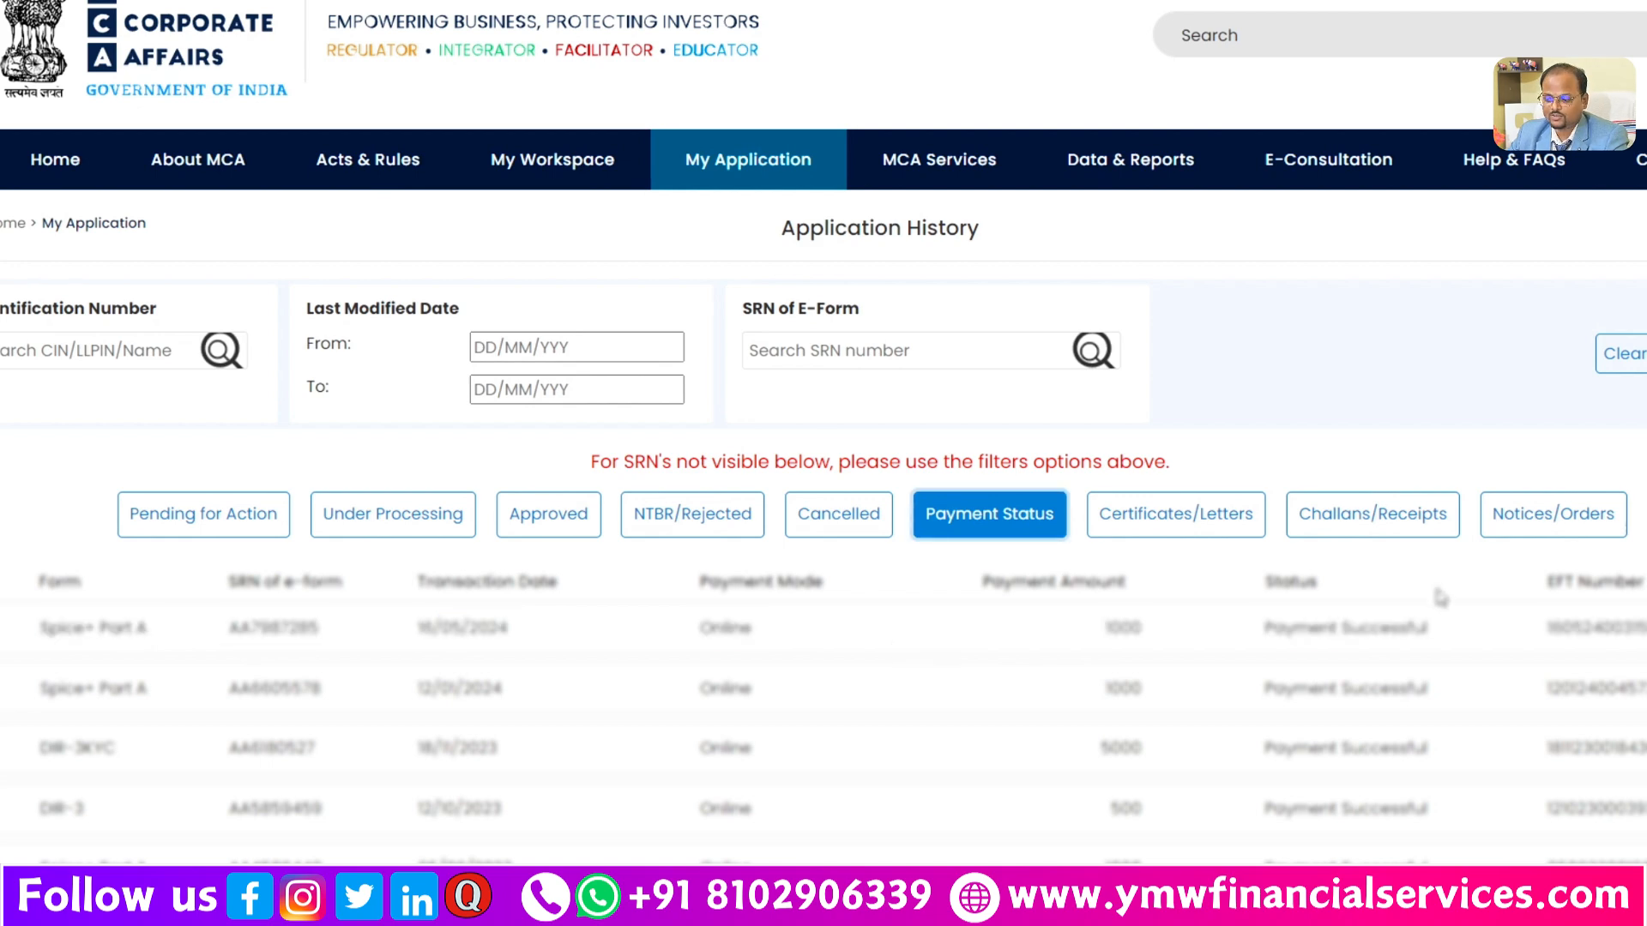
Step: Download the receipt of the new SPICe+ Part A application from the challans and receipts, and open the receipt PDF
{"action": "left_click", "coordinate": [1381, 530]}
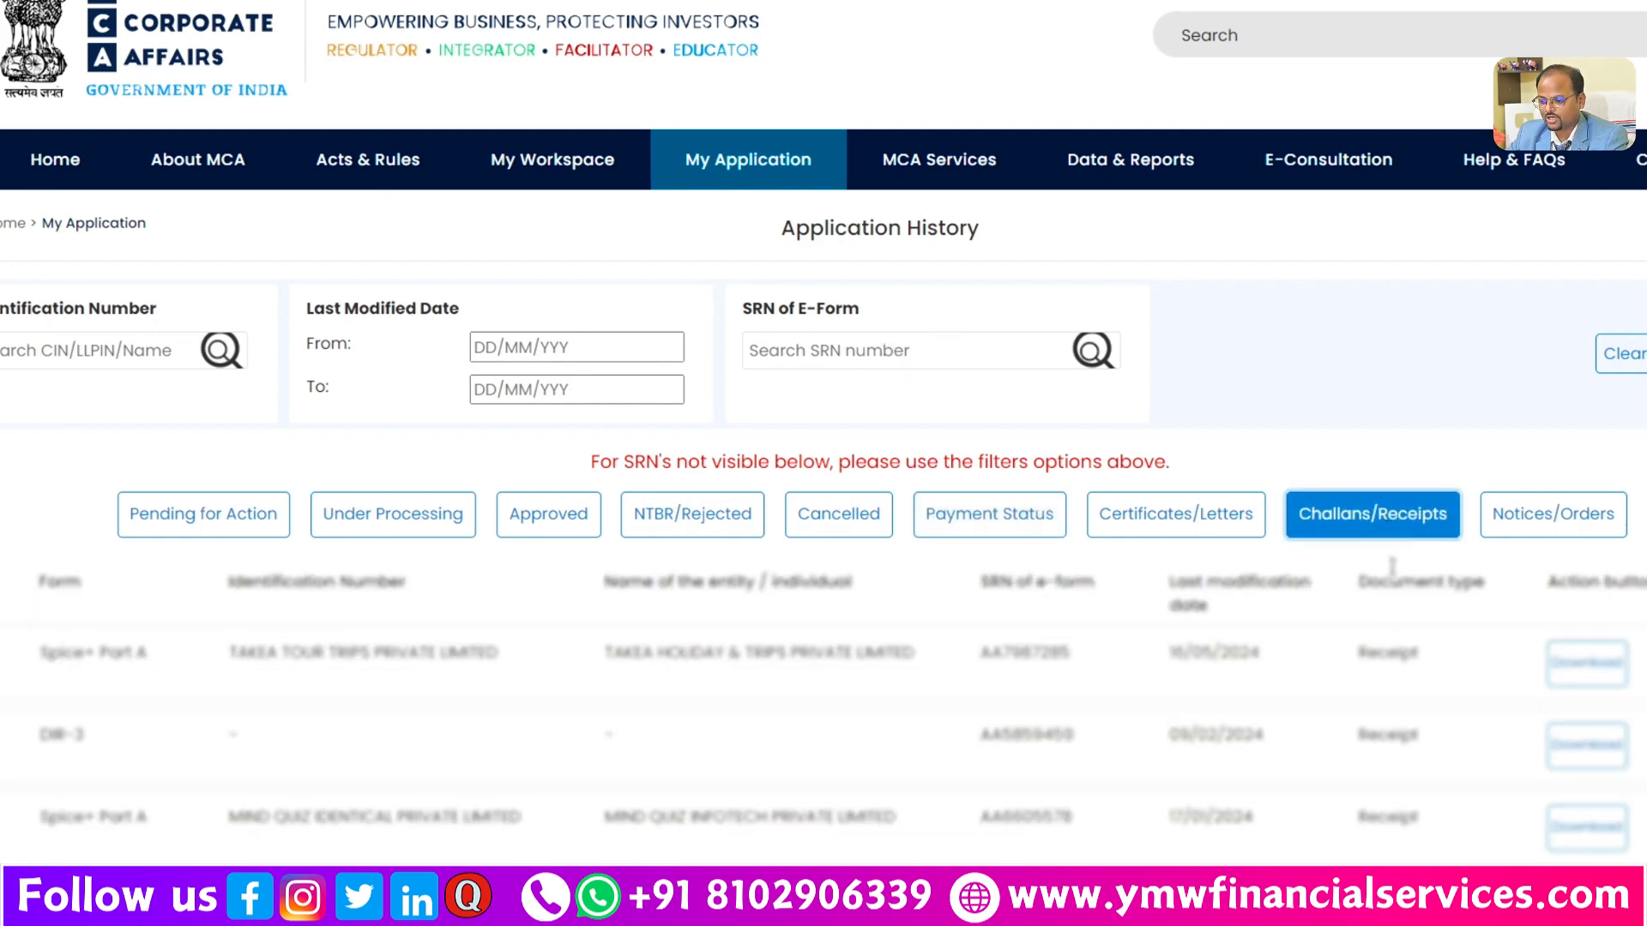
{"action": "left_click", "coordinate": [1586, 665]}
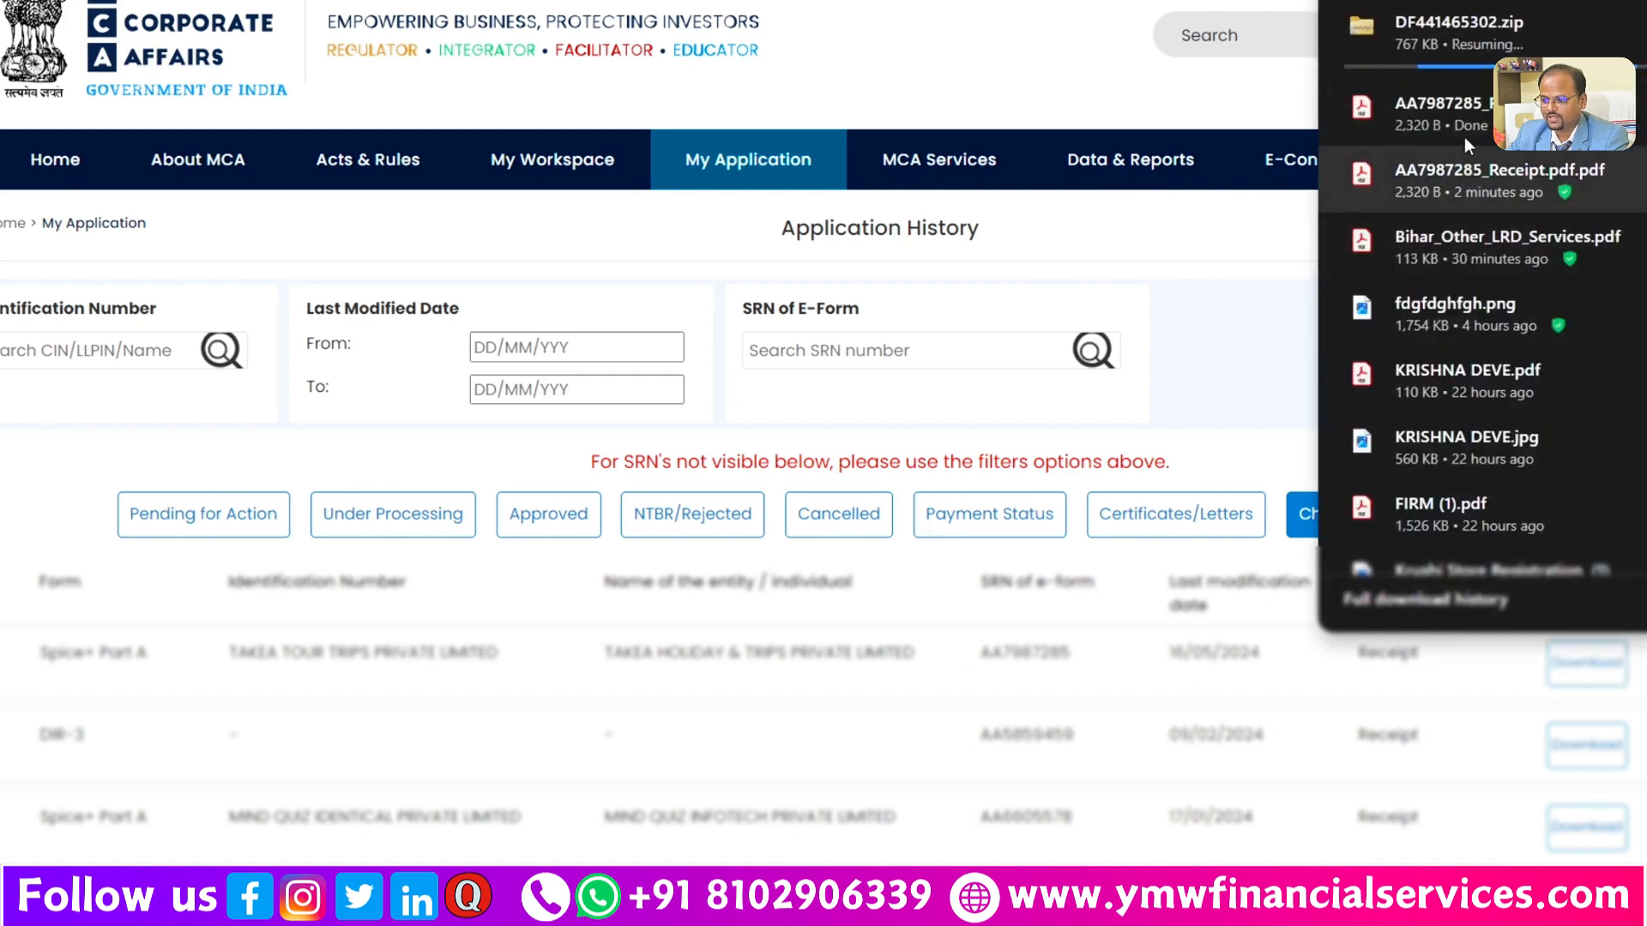
{"action": "left_click", "coordinate": [1460, 174]}
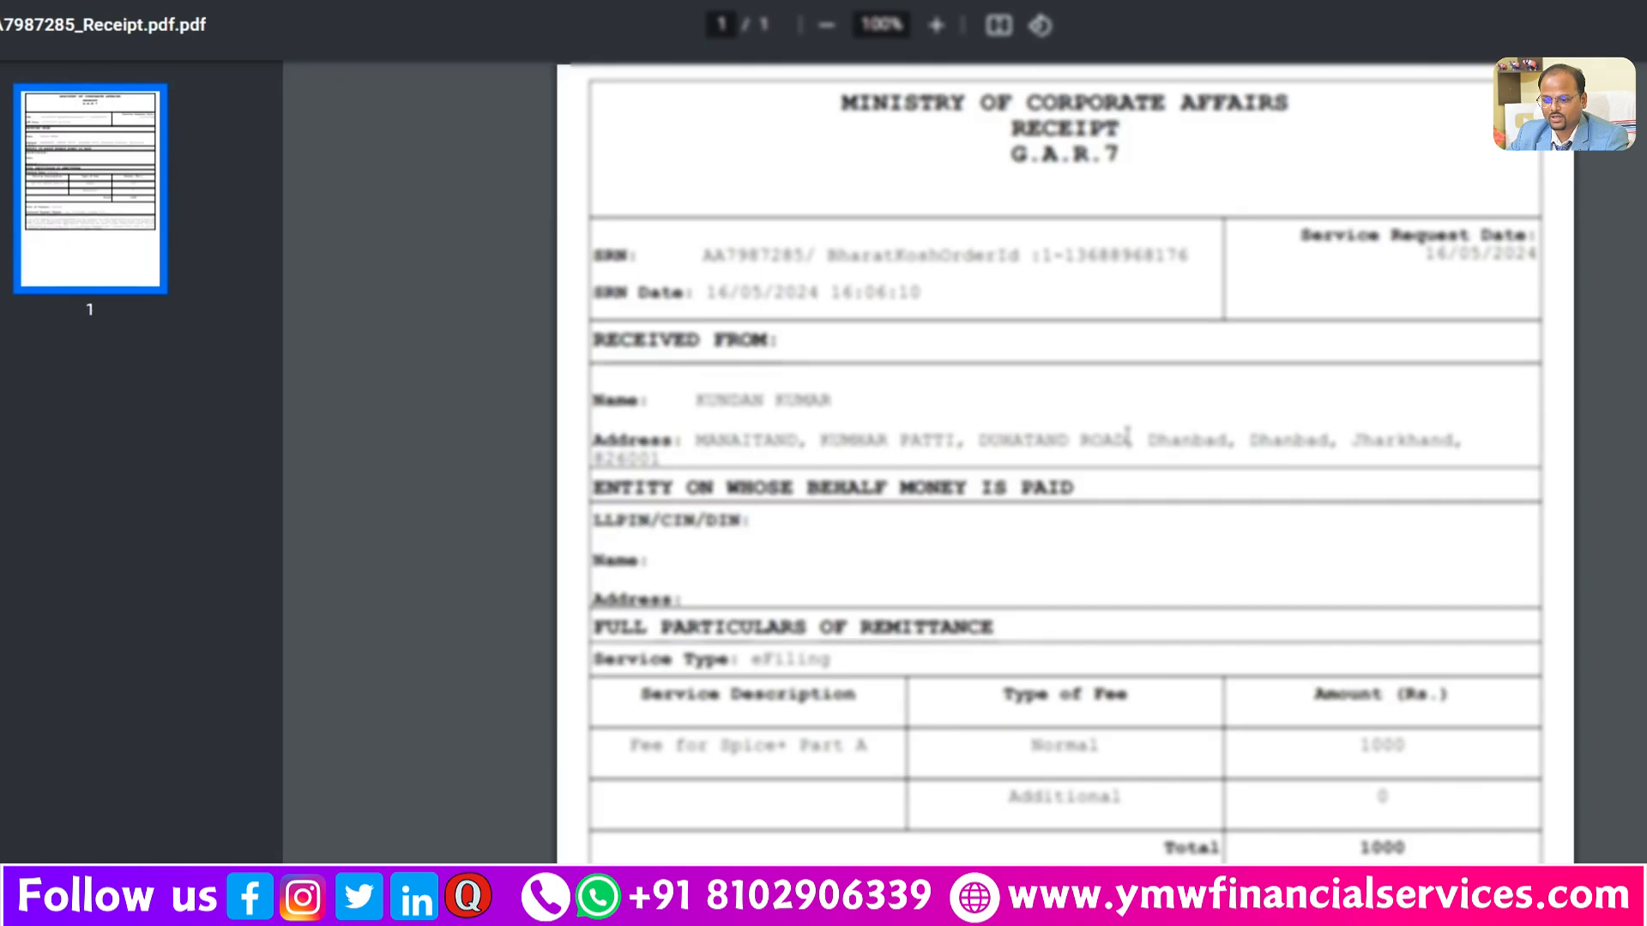
Step: Read through the whole payment receipt and check the list of recent downloads
{"action": "scroll", "coordinate": [1409, 281], "scroll_direction": "down", "scroll_amount": 7}
{"action": "scroll", "coordinate": [1408, 280], "scroll_direction": "up", "scroll_amount": 7}
{"action": "left_click", "coordinate": [1586, 2]}
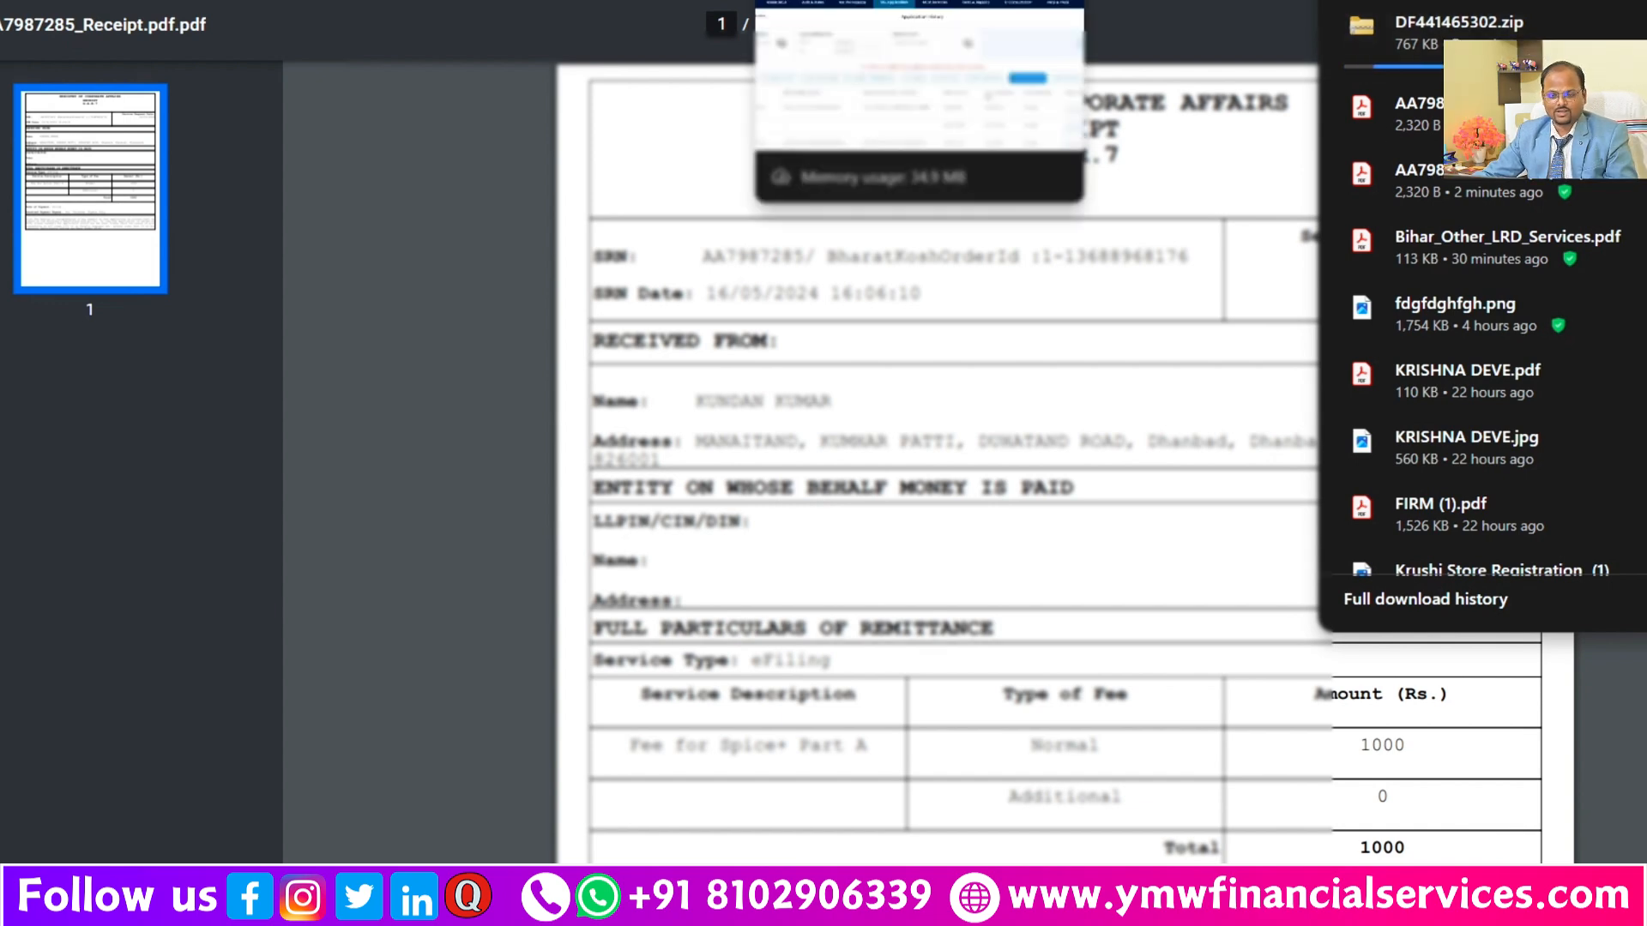
Step: Return to the application history and view the SPICe+ Part A application under processing
{"action": "left_click", "coordinate": [836, 1]}
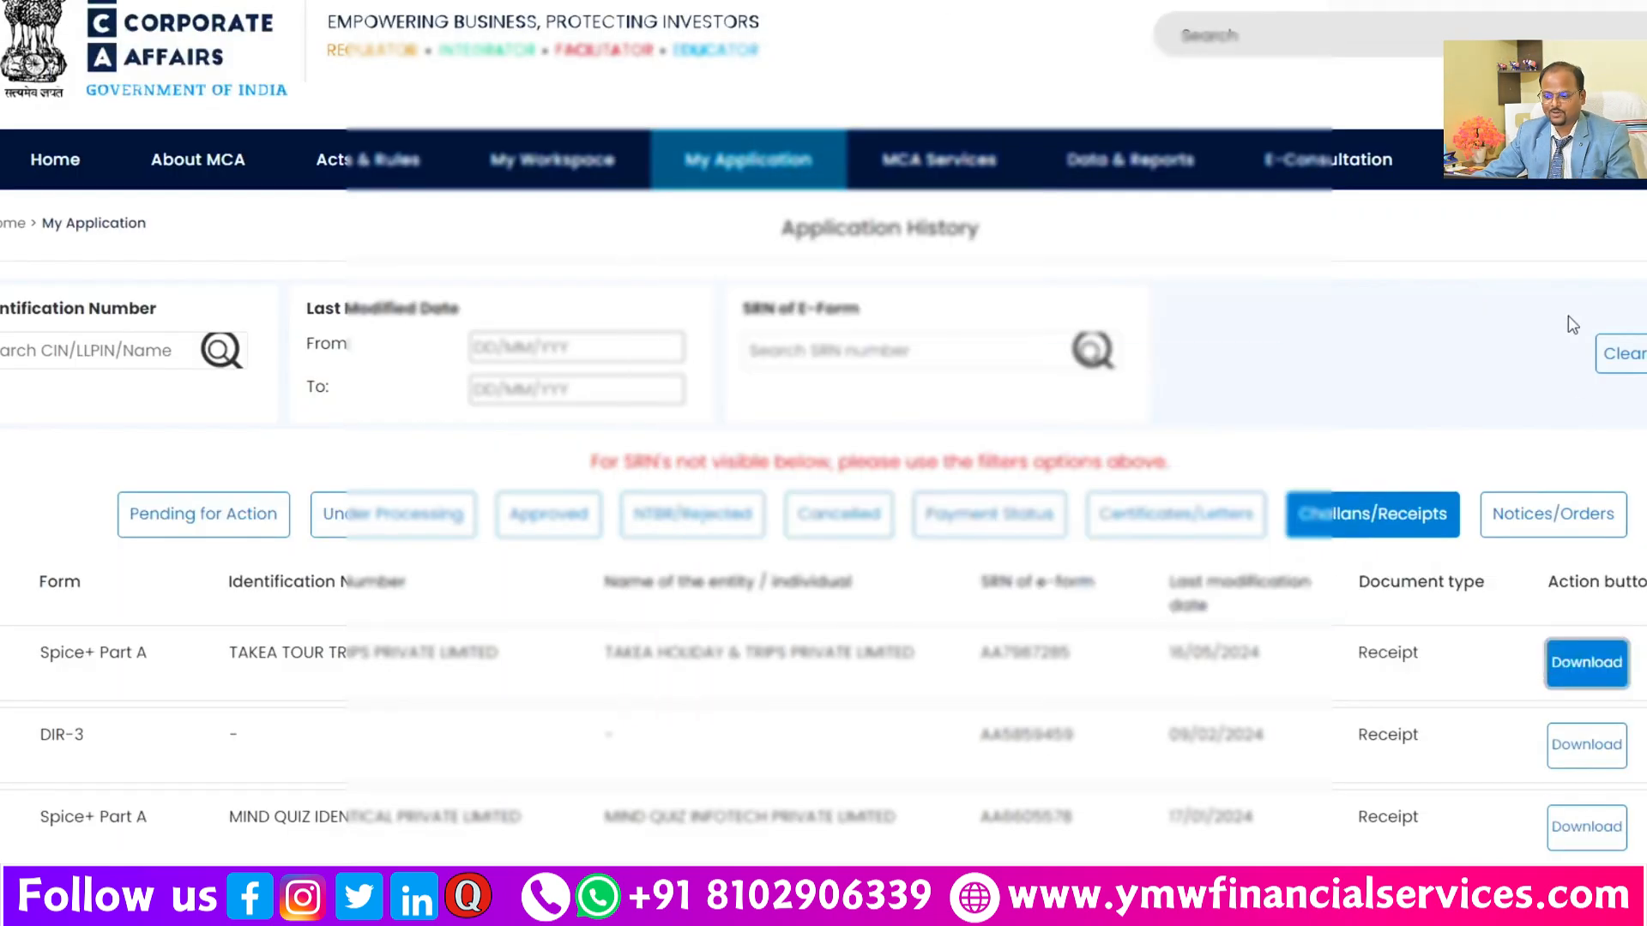
{"action": "scroll", "coordinate": [1535, 305], "scroll_direction": "down", "scroll_amount": 1}
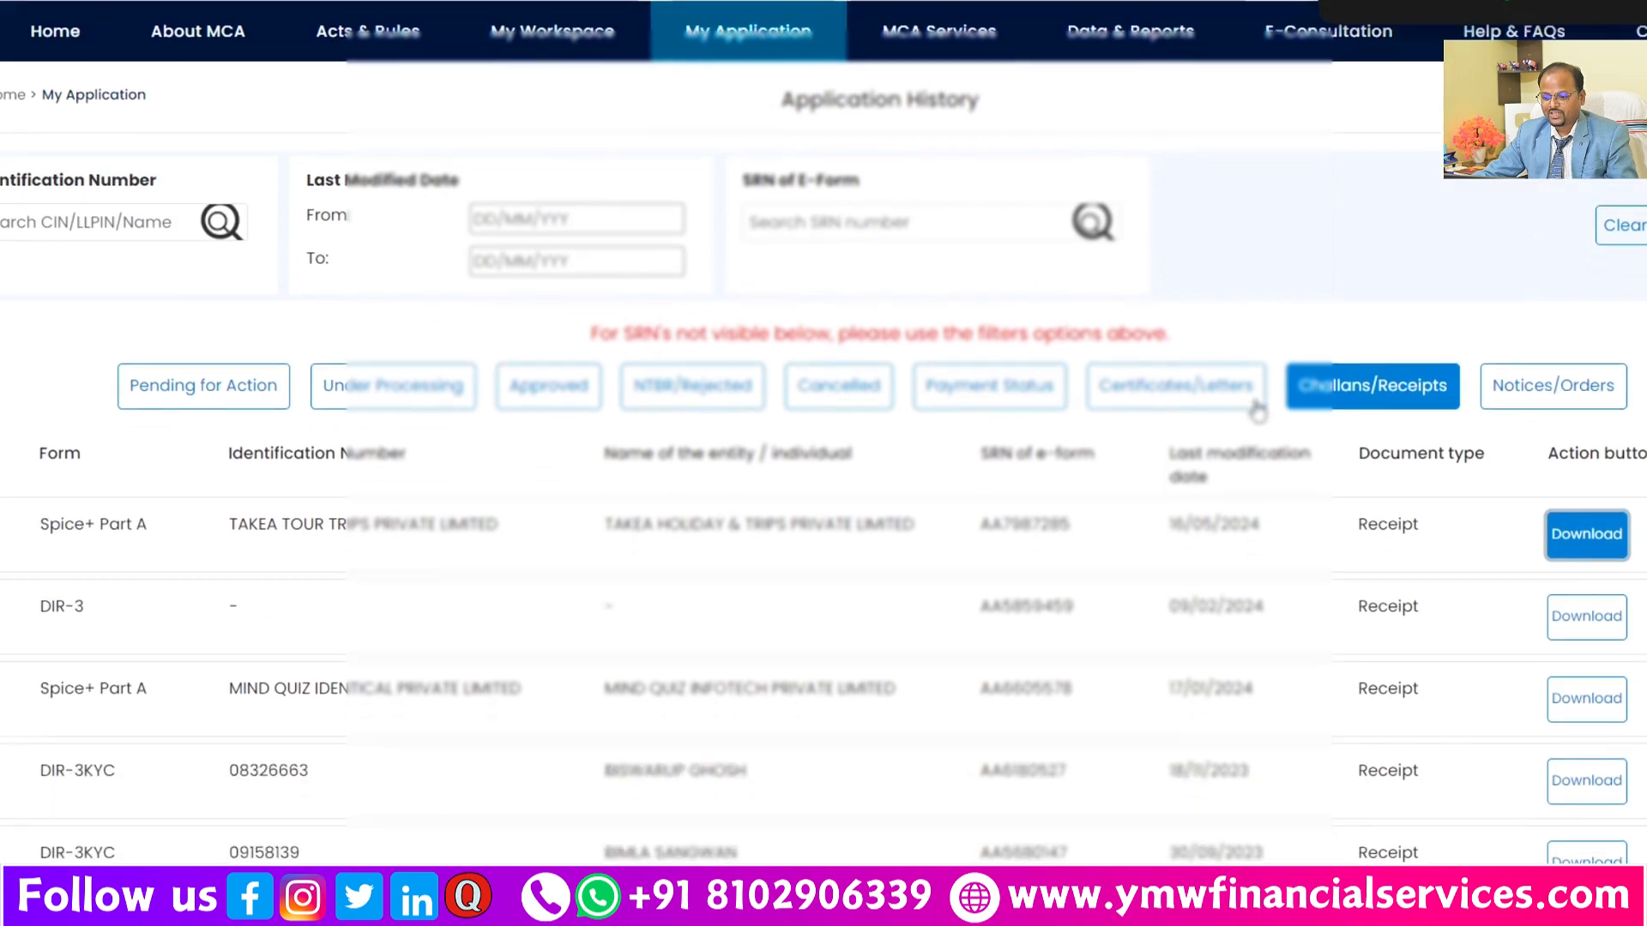
{"action": "left_click", "coordinate": [393, 386]}
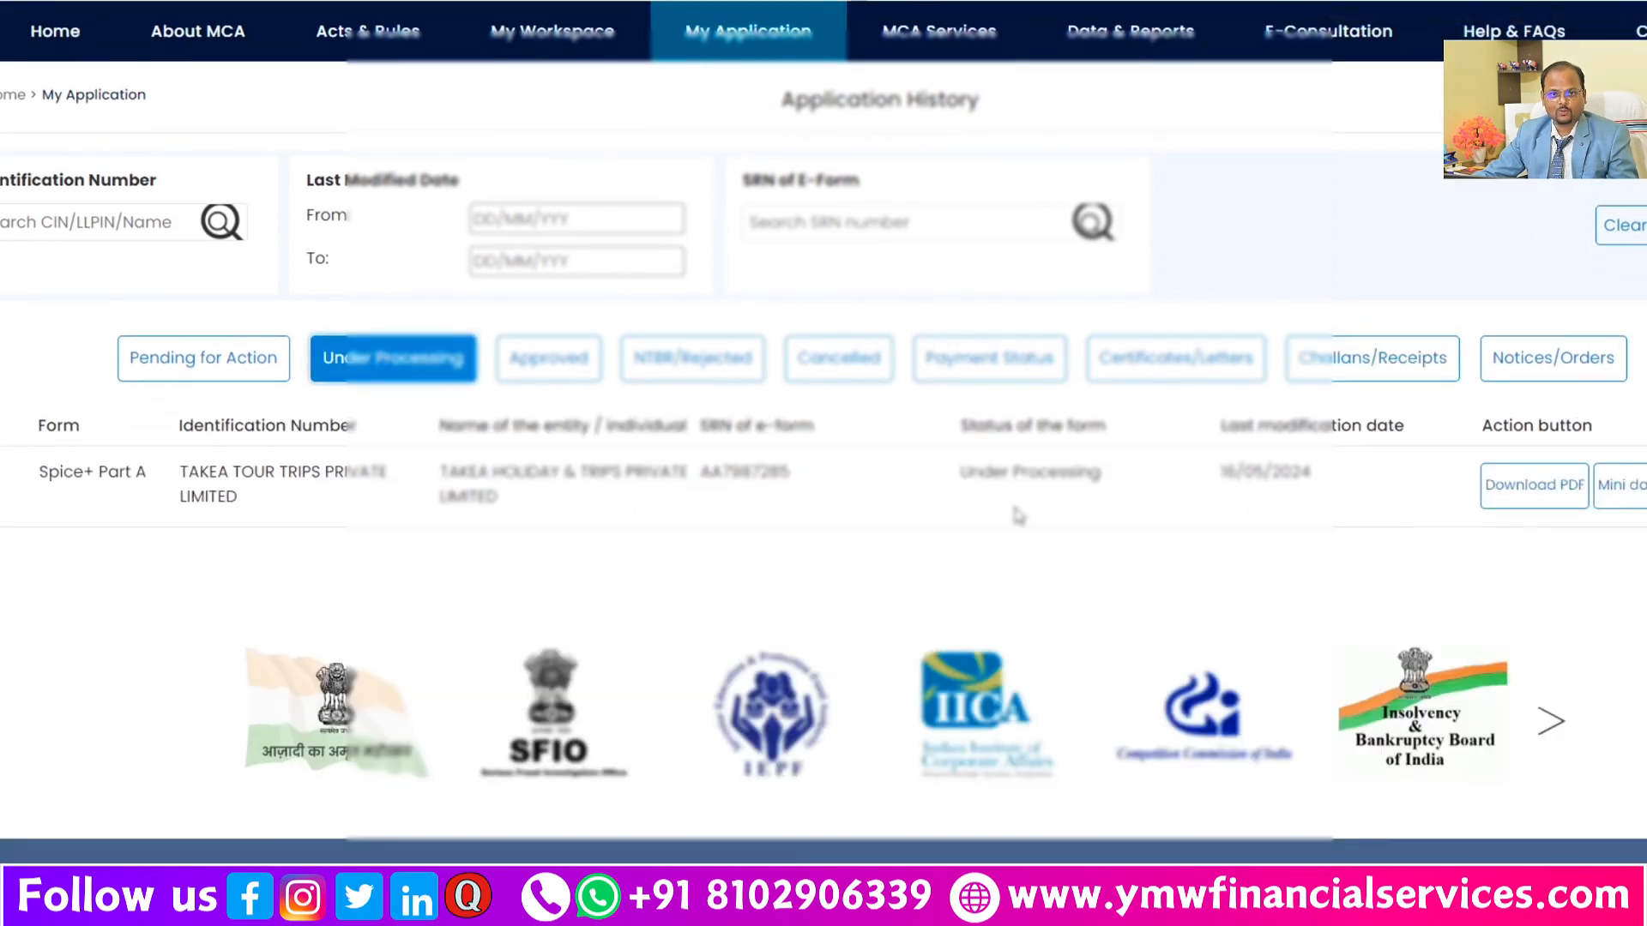